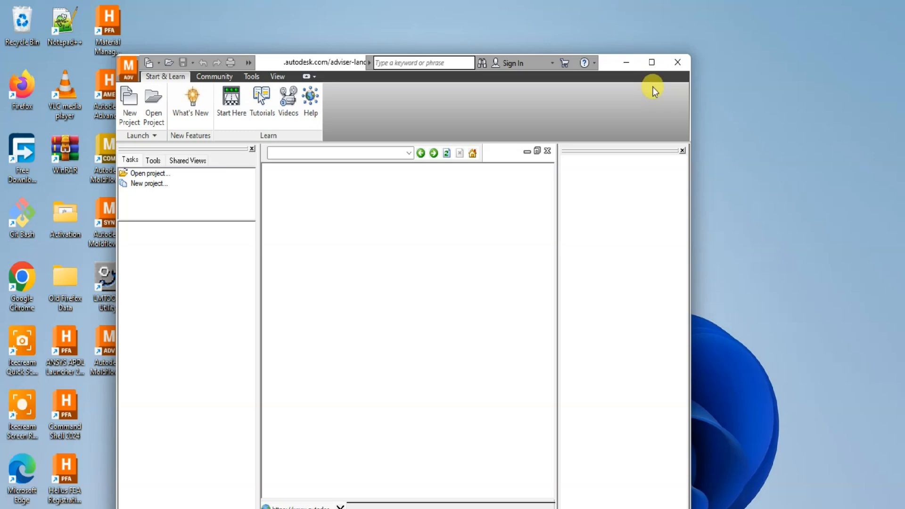
Maximize the Moldflow Adviser window.
click(651, 63)
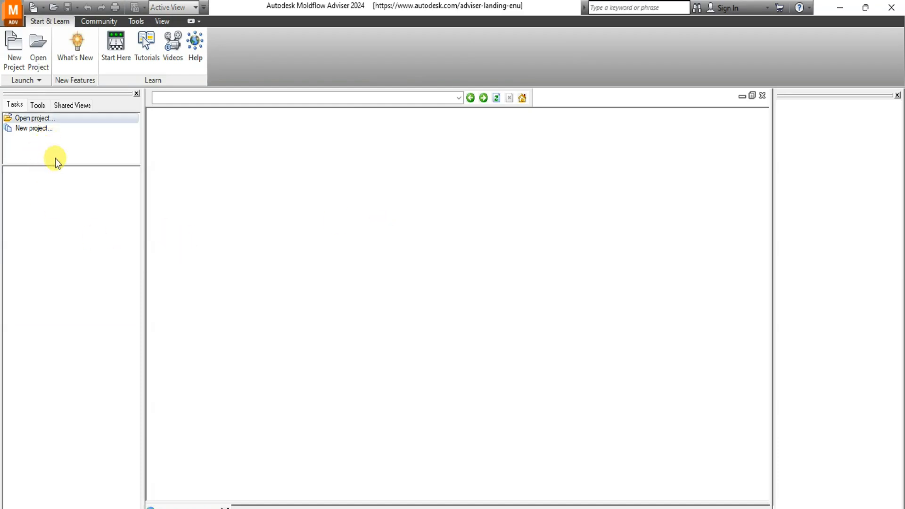
click(36, 140)
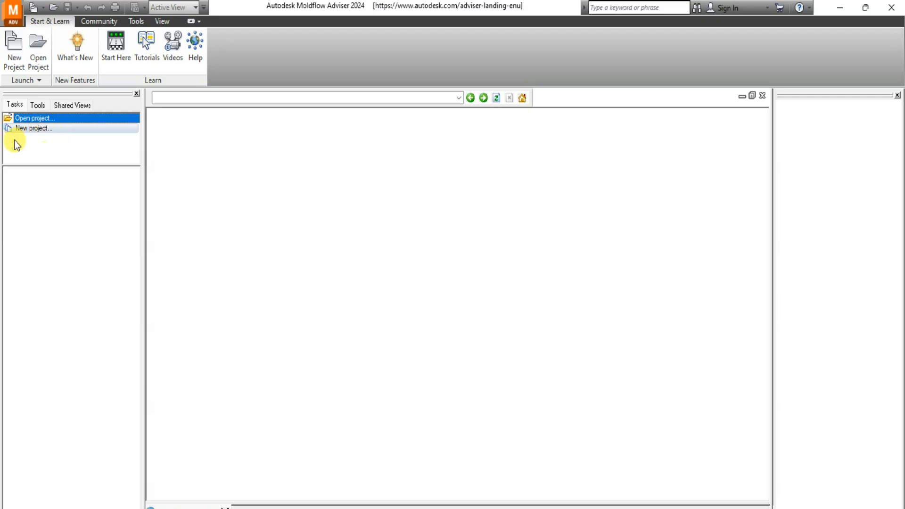
click(46, 141)
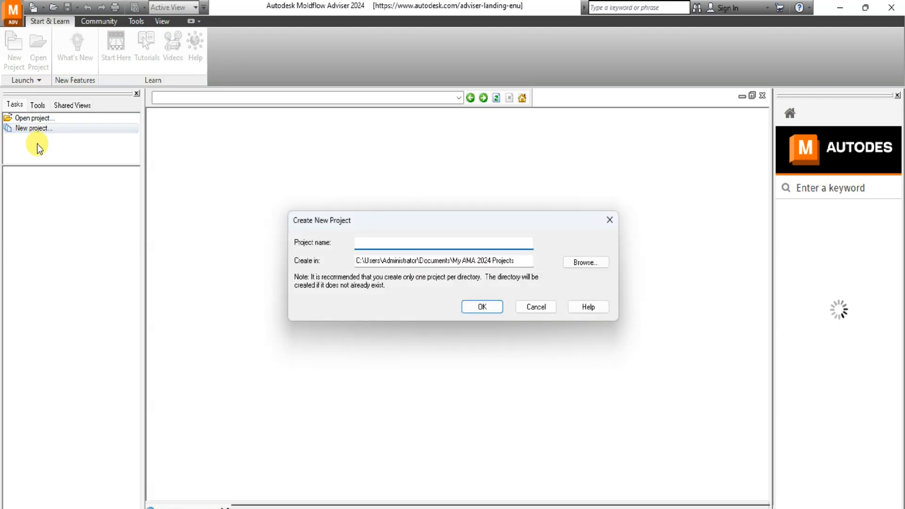
click(610, 223)
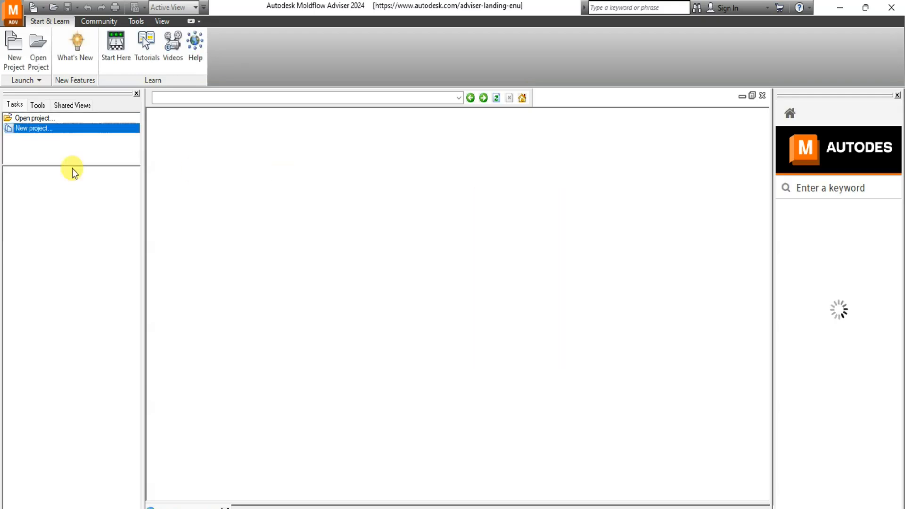
click(27, 140)
click(18, 60)
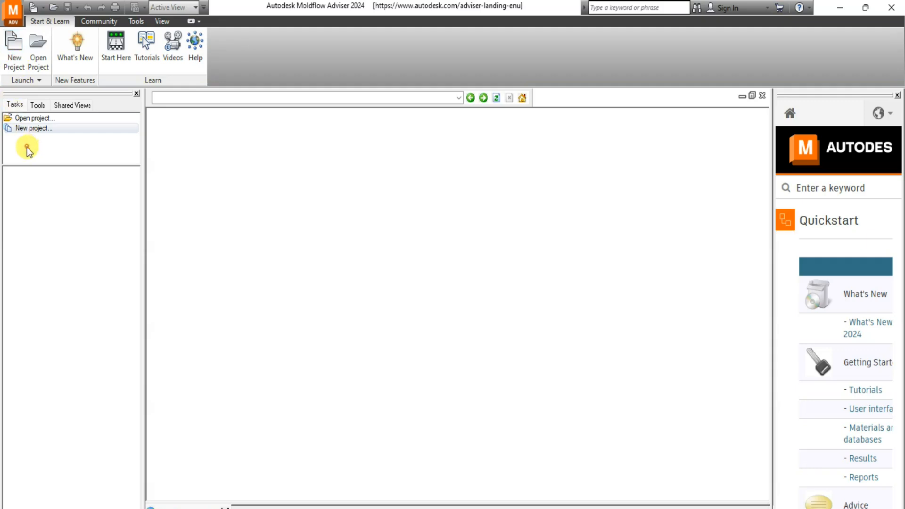
Create a new project named Basket3d_Mold in the default projects folder.
click(27, 145)
click(15, 47)
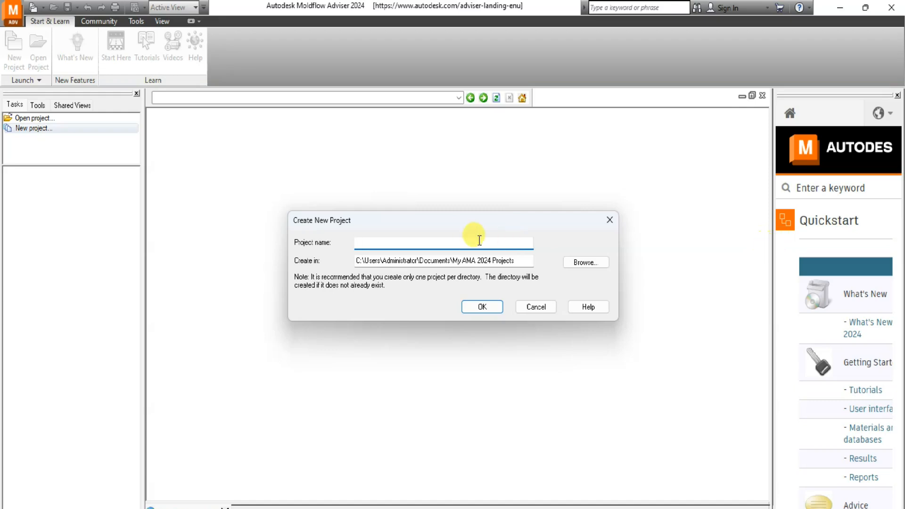
text(Basket)
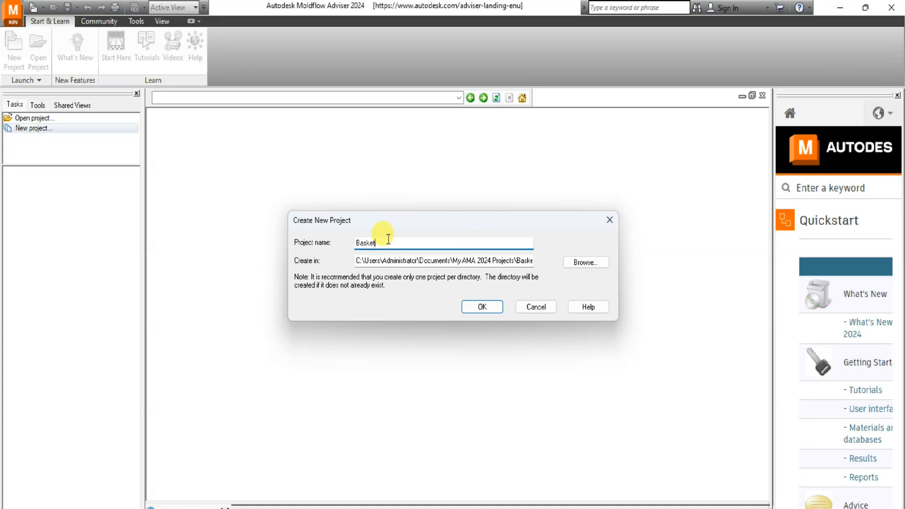
text(3d_Mold)
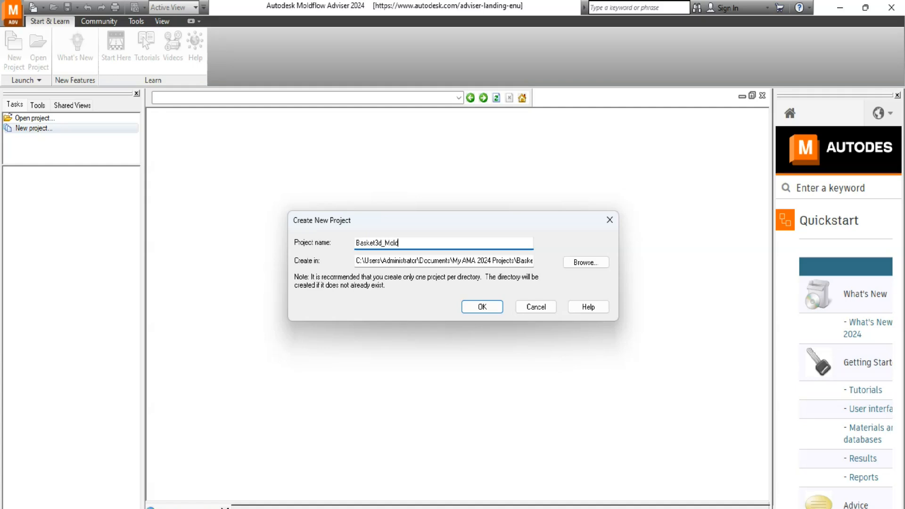
click(494, 306)
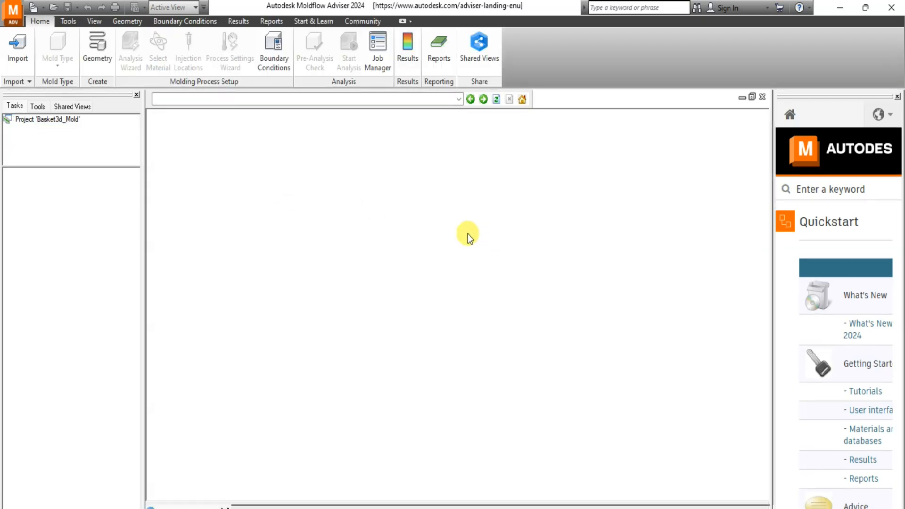
Start importing a model into the Basket3d_Mold project and browse for its file with the file type set to All Files.
right_click(61, 142)
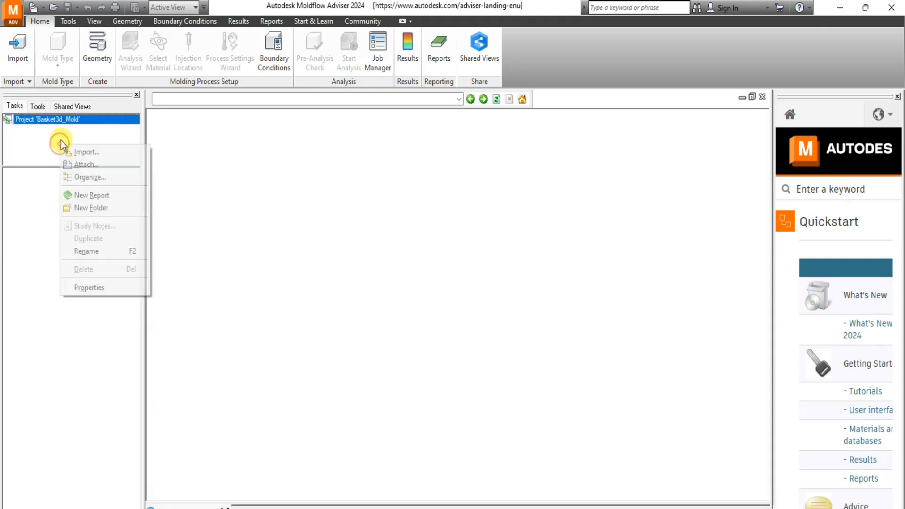
click(88, 153)
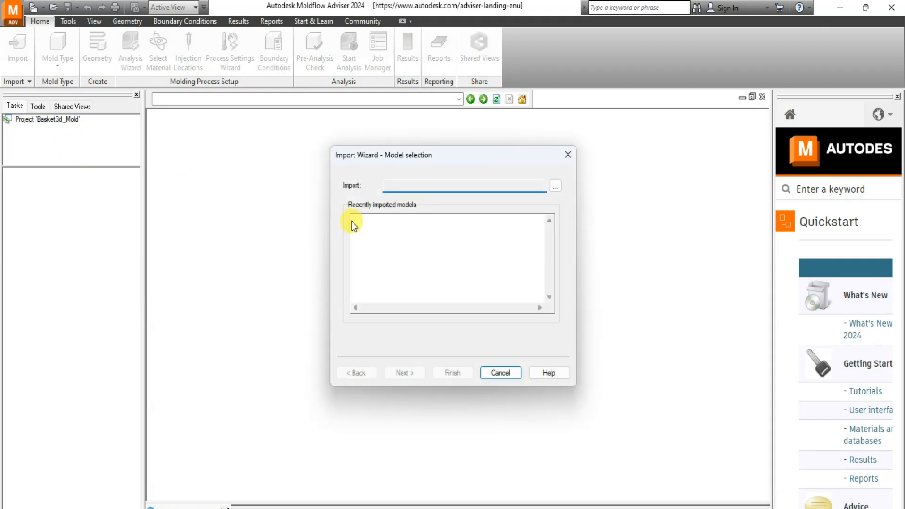
click(556, 186)
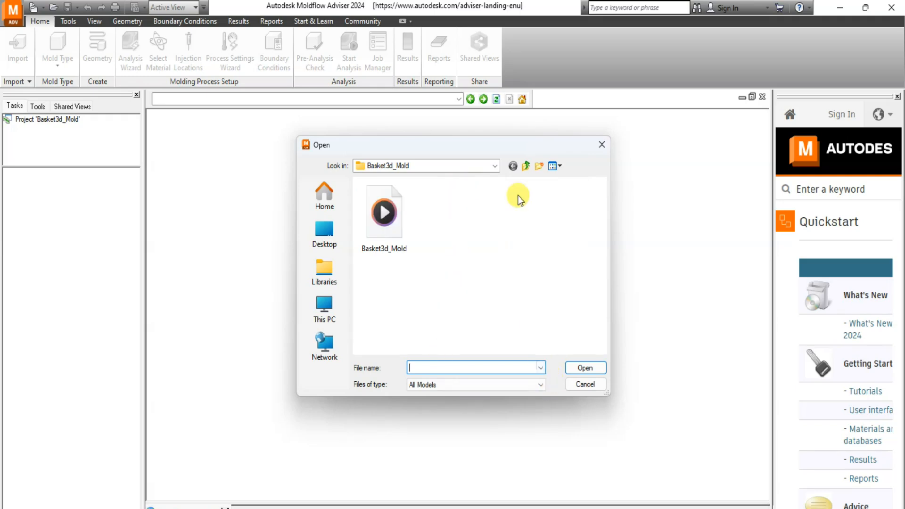
click(496, 167)
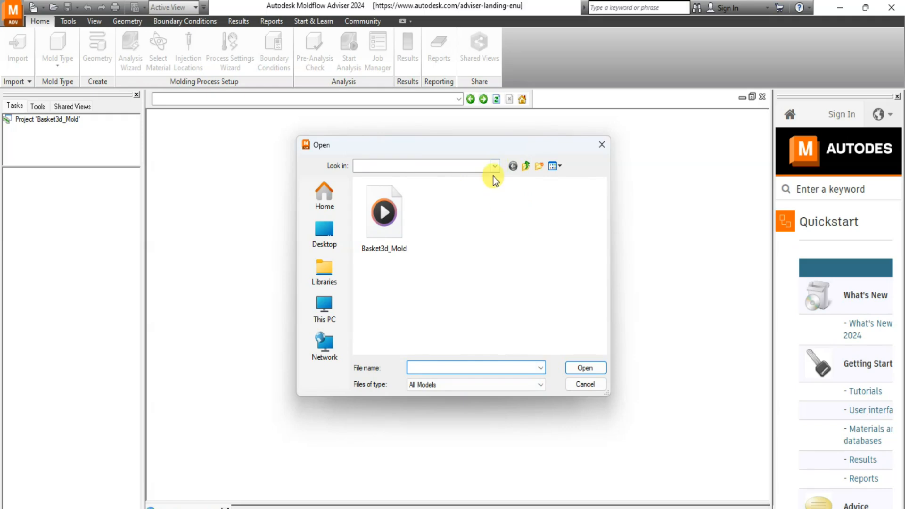
click(494, 166)
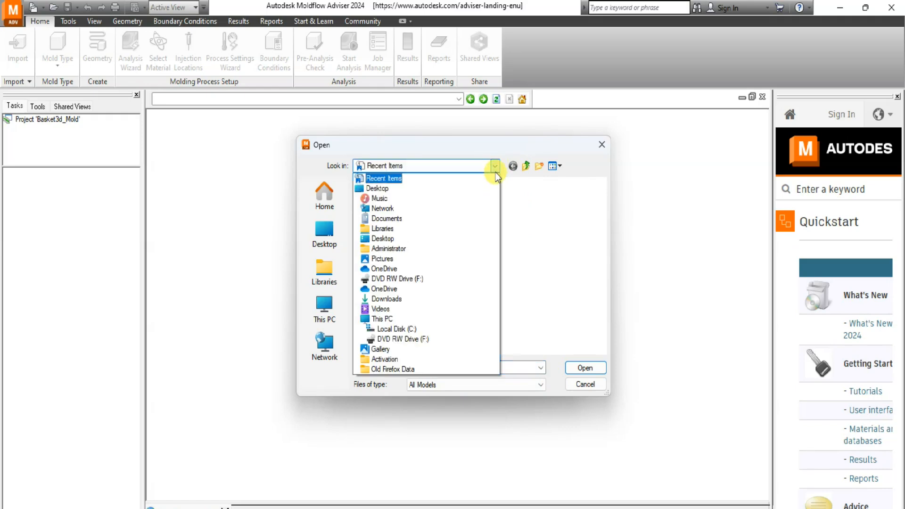
click(527, 205)
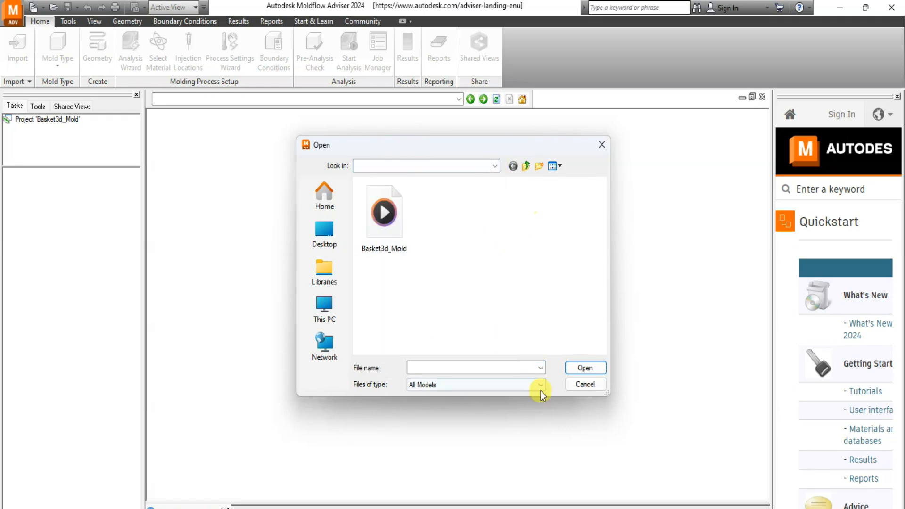
click(486, 385)
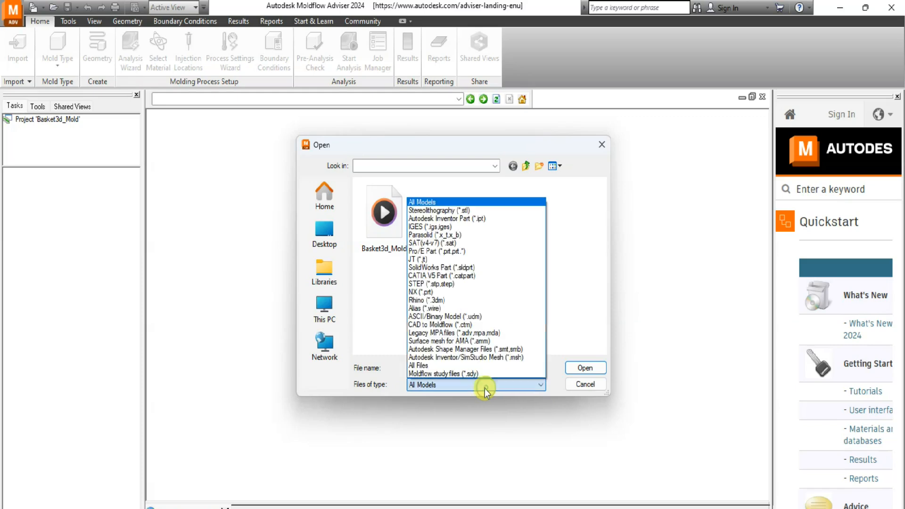
click(419, 365)
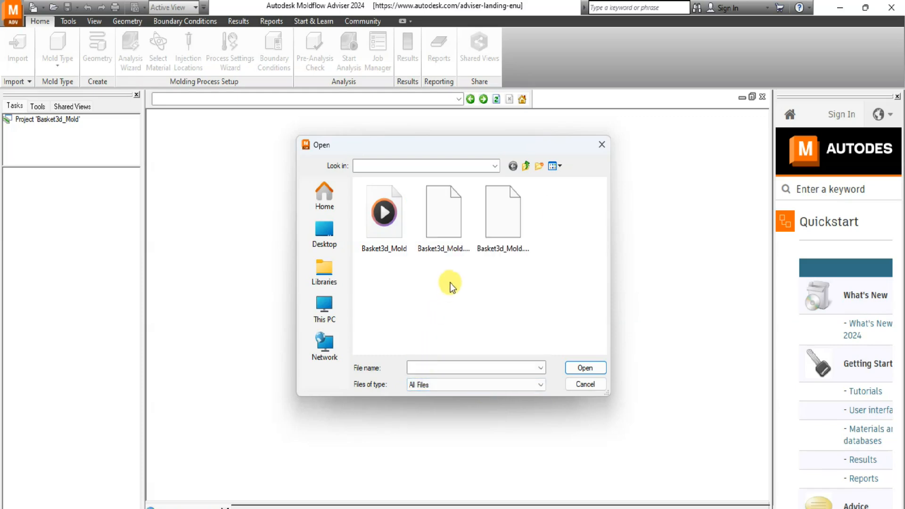
click(443, 228)
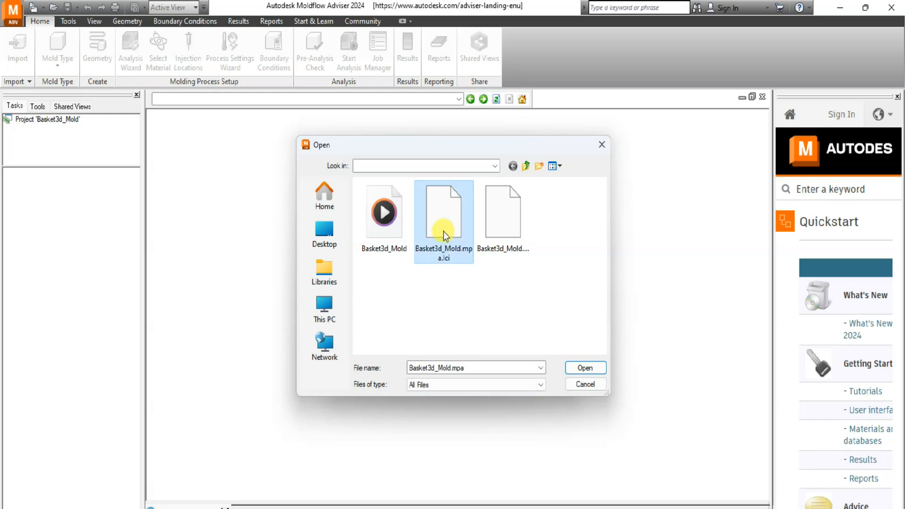
click(503, 237)
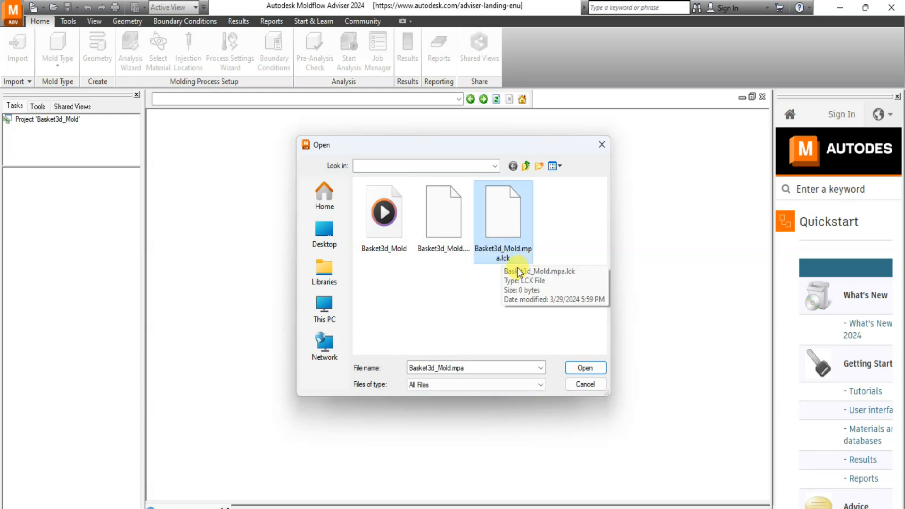
click(446, 289)
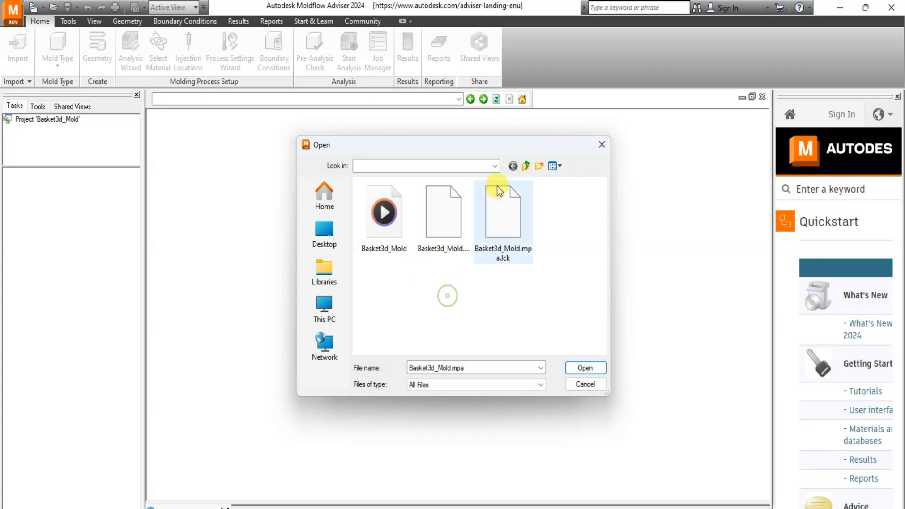
Choose Paper Basket.SLDPRT from paper-basket-2.snapshot.1 in the 3d mold parts archive folder under Documents and proceed to the units page.
click(527, 167)
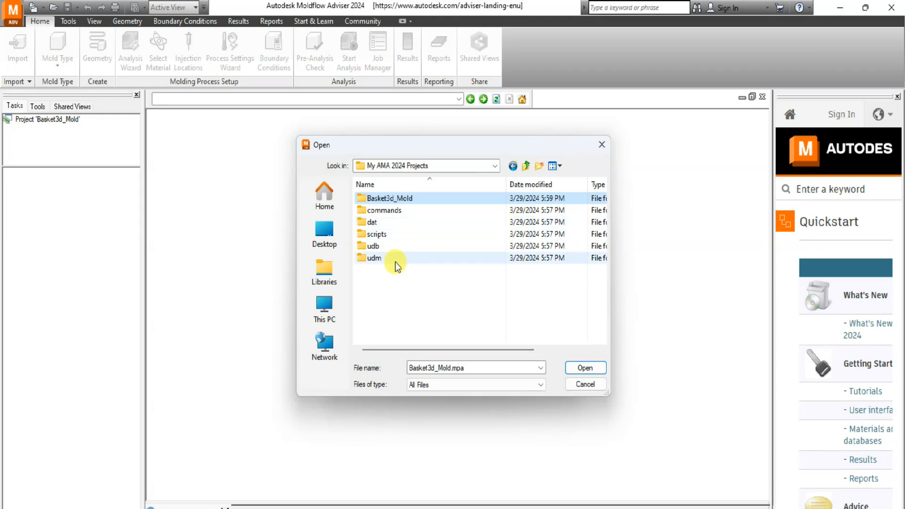
click(526, 166)
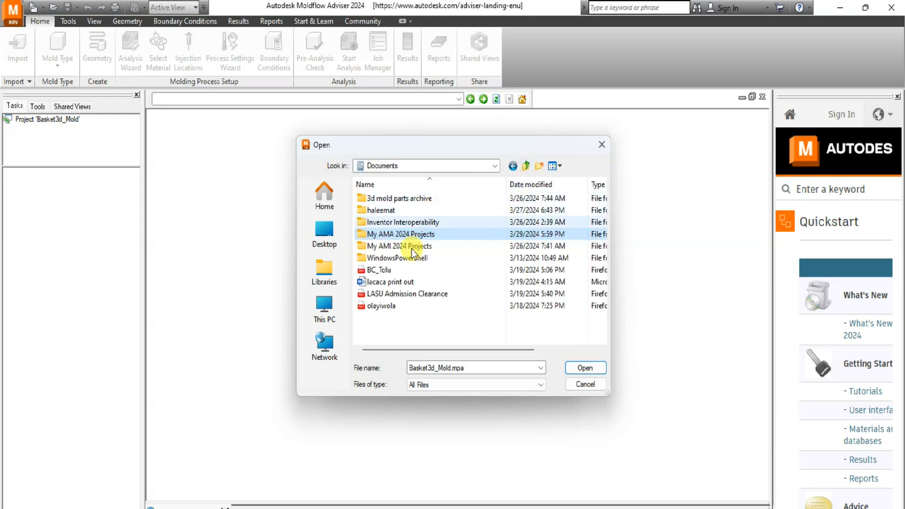
double_click(399, 200)
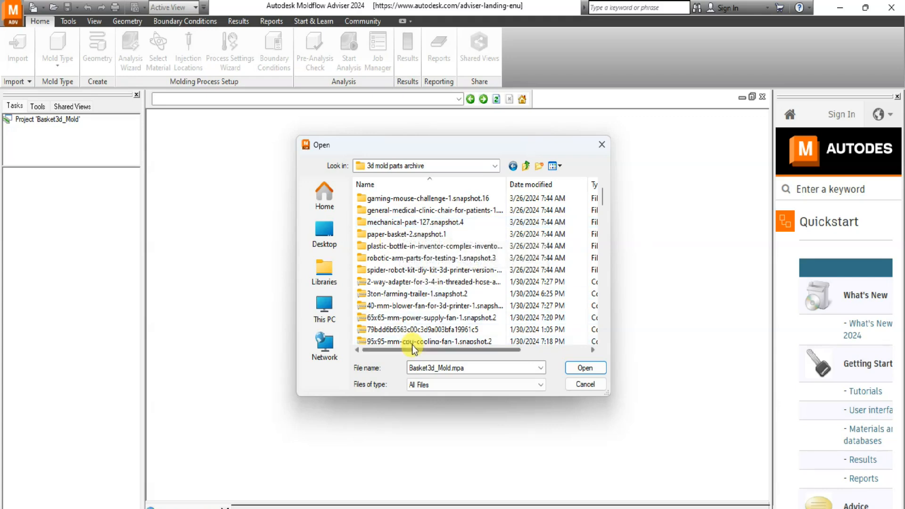
double_click(374, 234)
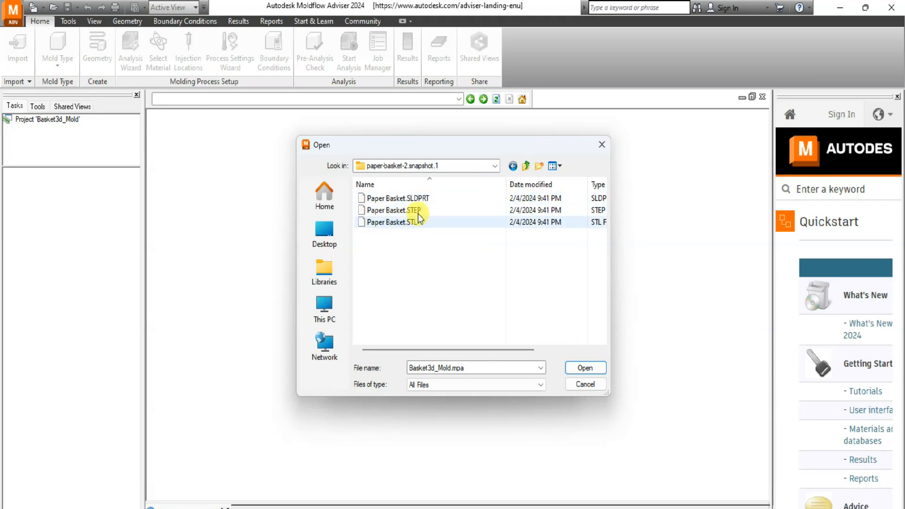
click(410, 197)
double_click(410, 198)
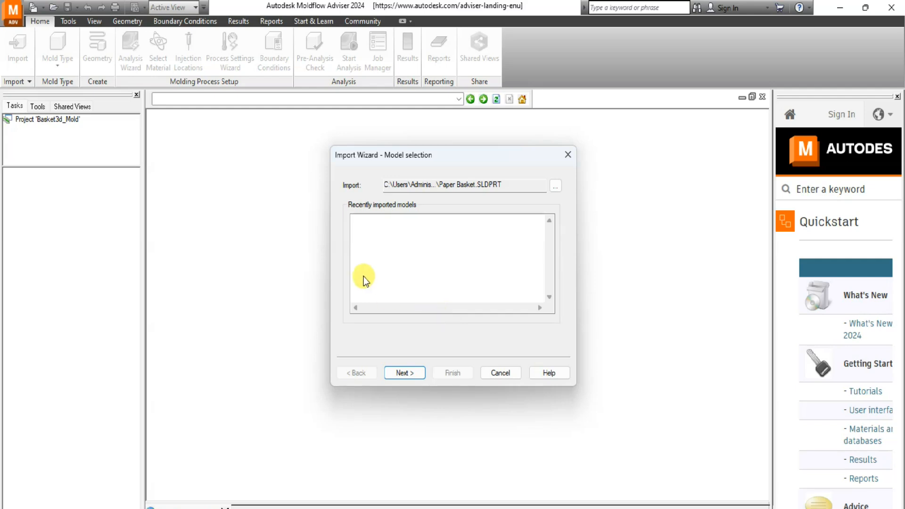
click(408, 373)
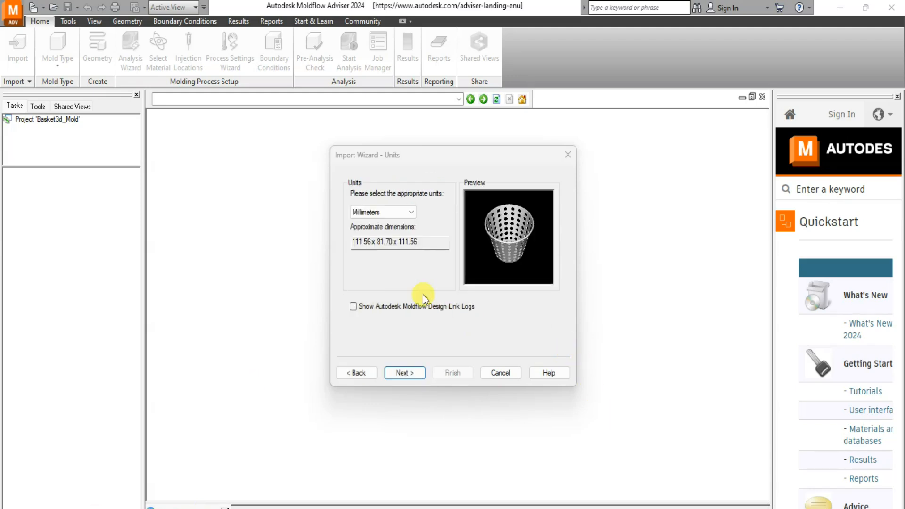
Set the imported basket's units to Meters and check its approximate dimensions.
click(406, 211)
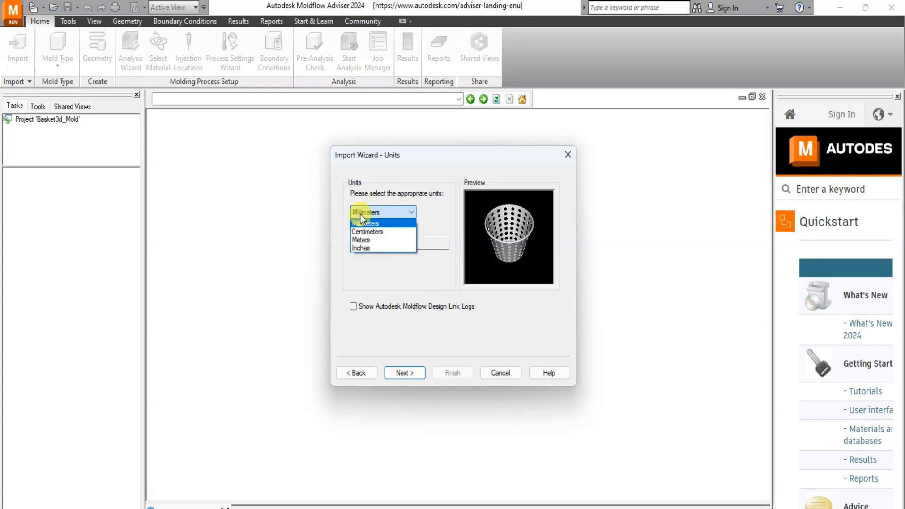
click(362, 240)
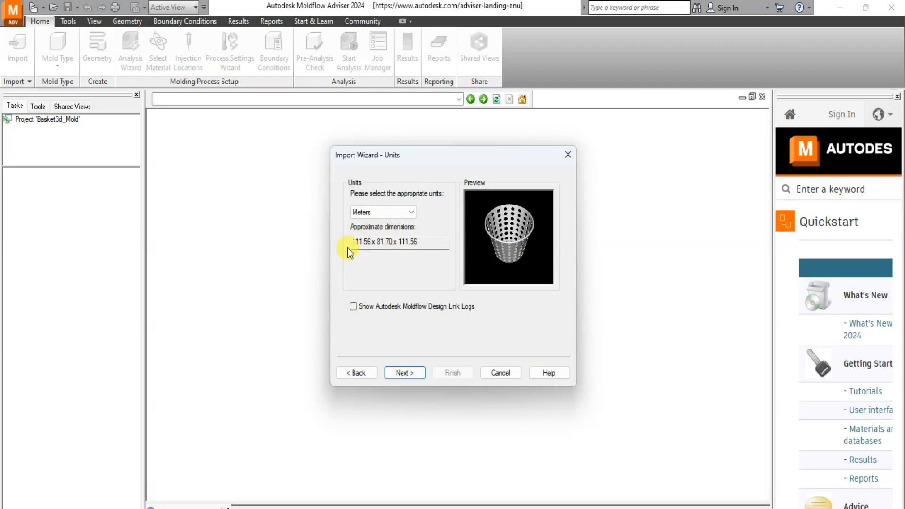
click(417, 242)
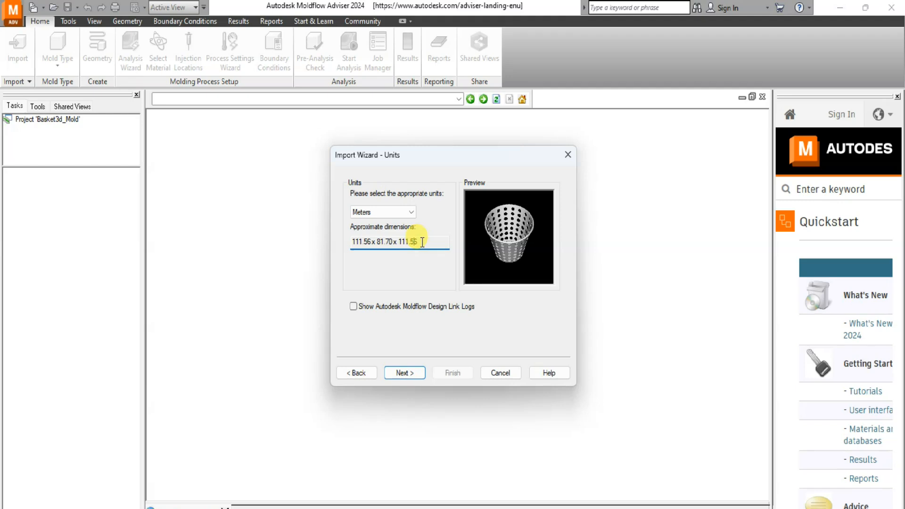
drag(421, 242, 333, 244)
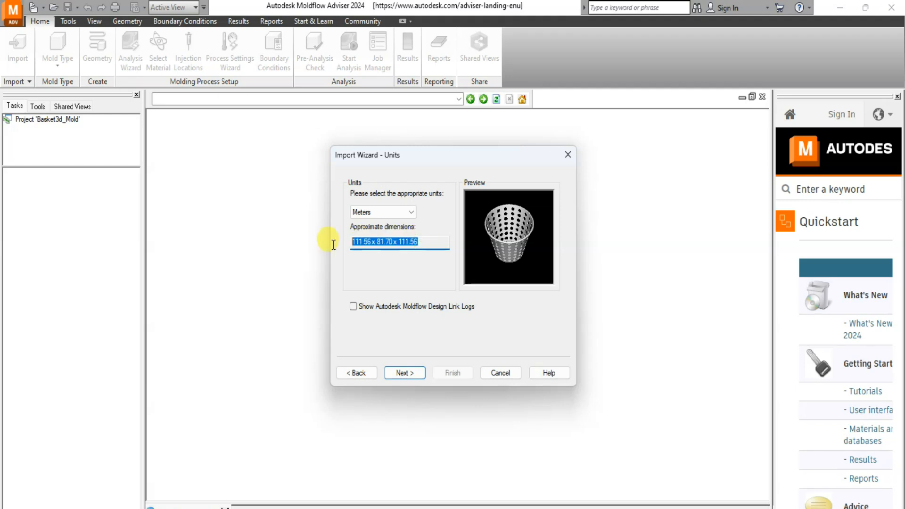
click(369, 242)
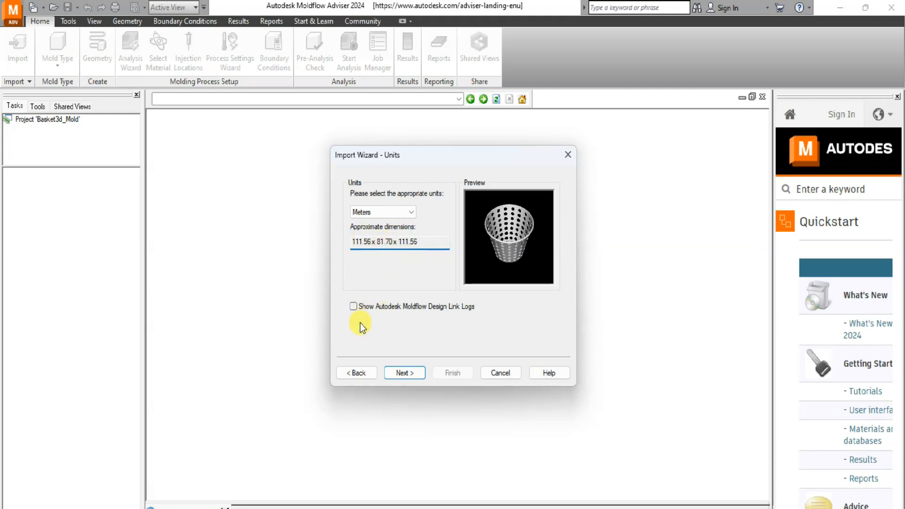
Show the Autodesk Moldflow Design Link logs and review them from the beginning.
click(354, 309)
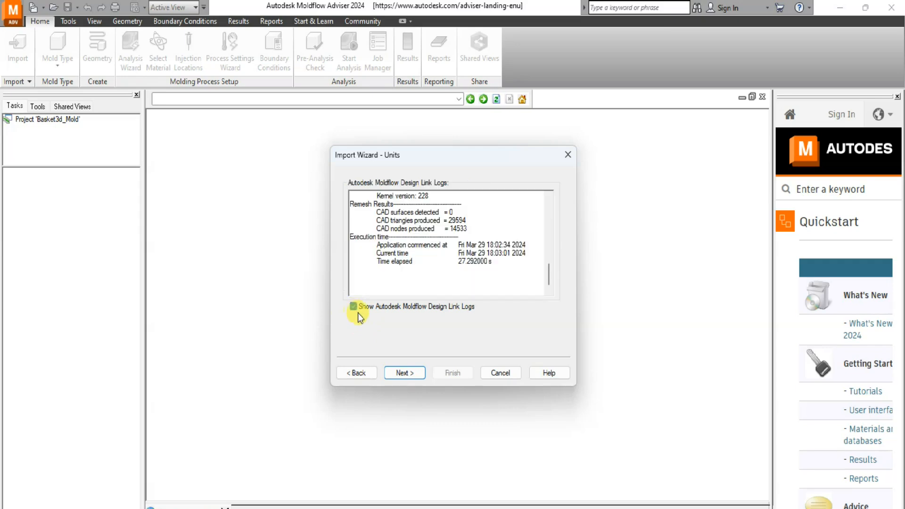
drag(548, 277, 552, 203)
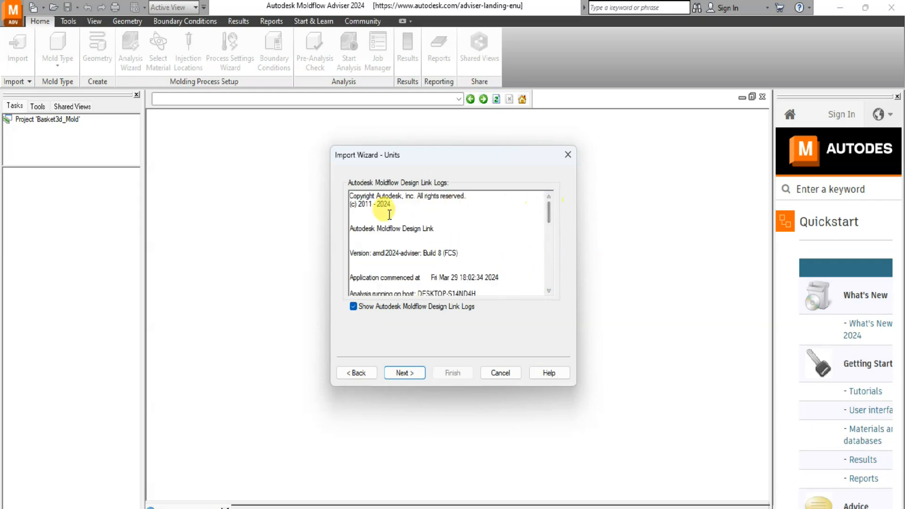
drag(391, 204, 346, 204)
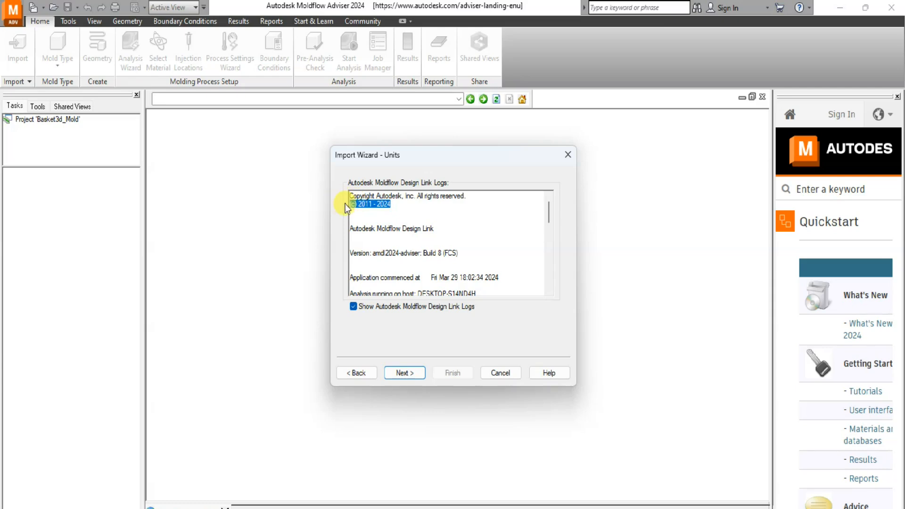
click(400, 228)
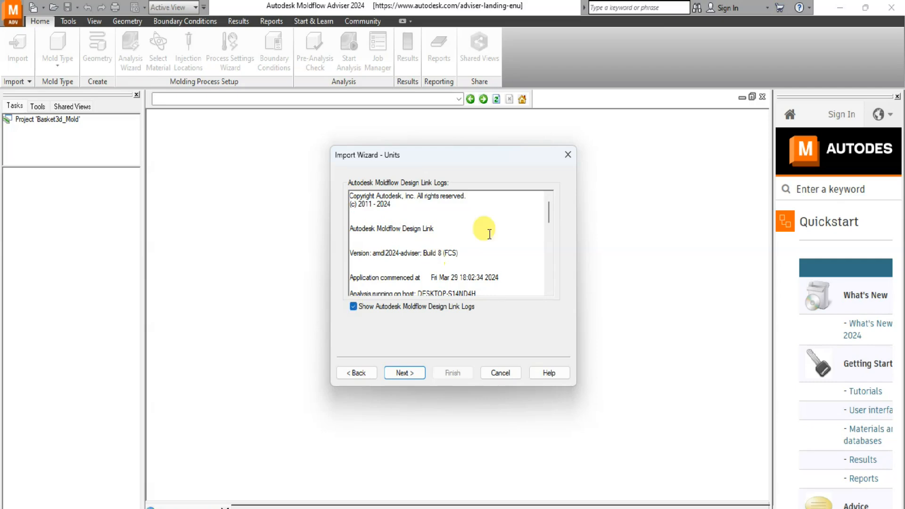
Review the rest of the Design Link logs, hide them and proceed to the advanced import options.
drag(547, 214, 560, 261)
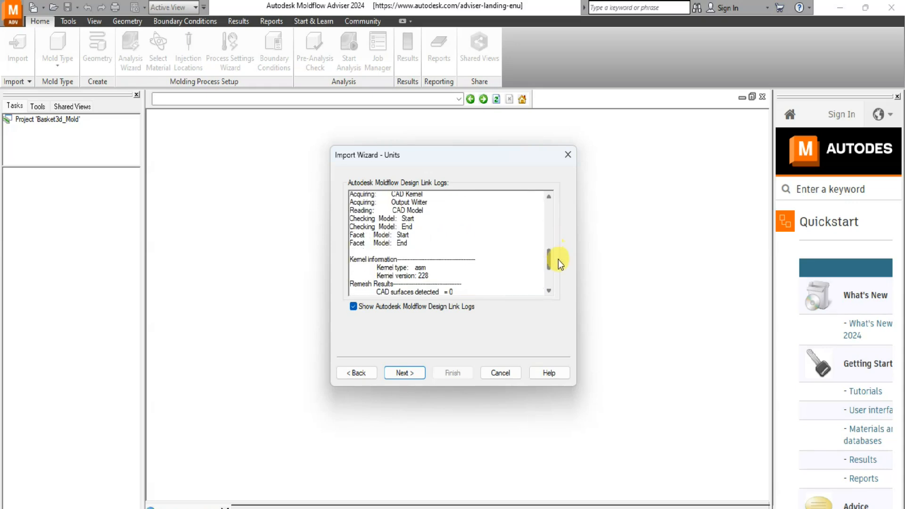
click(353, 307)
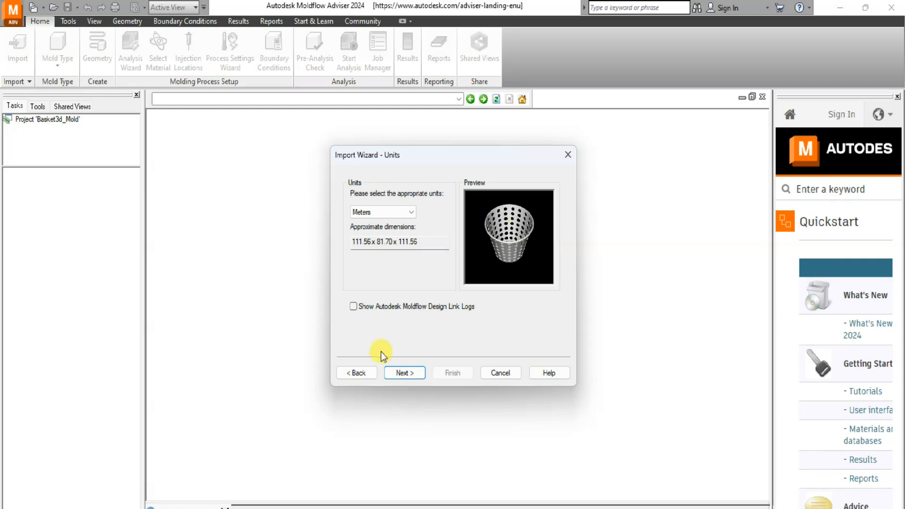
click(408, 373)
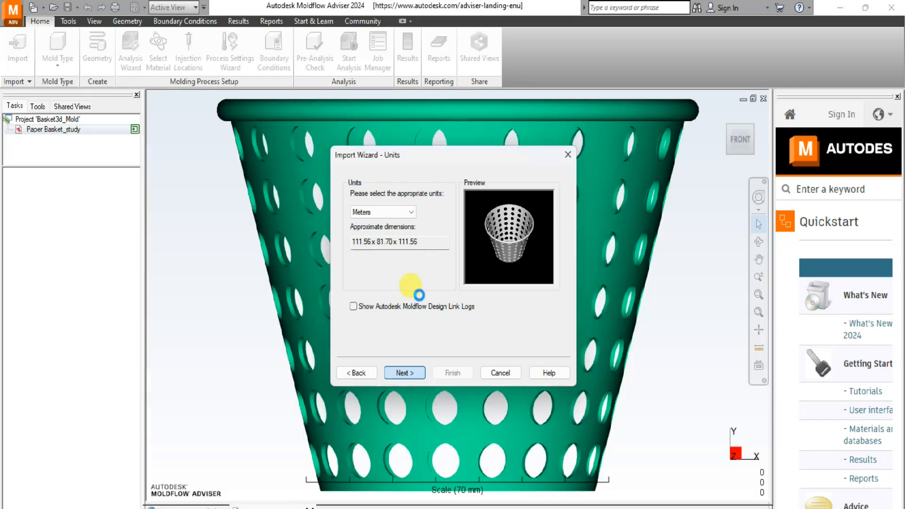
key(Return)
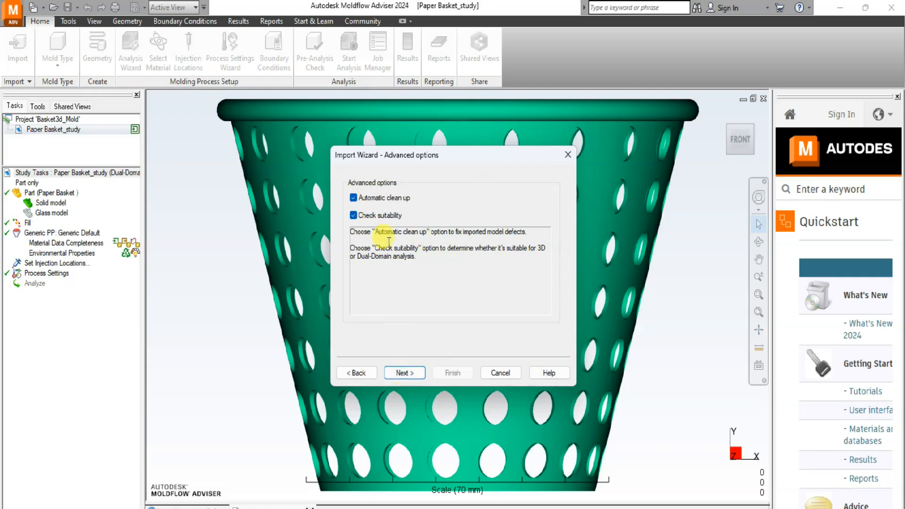
Process the model with Automatic clean up and Check suitability, show the processing log and finish the import as Advanced - True 3D.
click(404, 372)
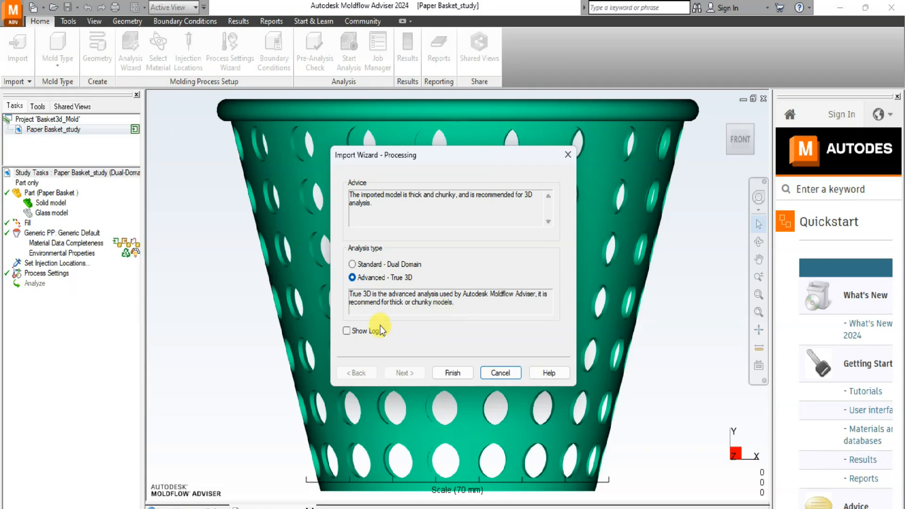
click(346, 330)
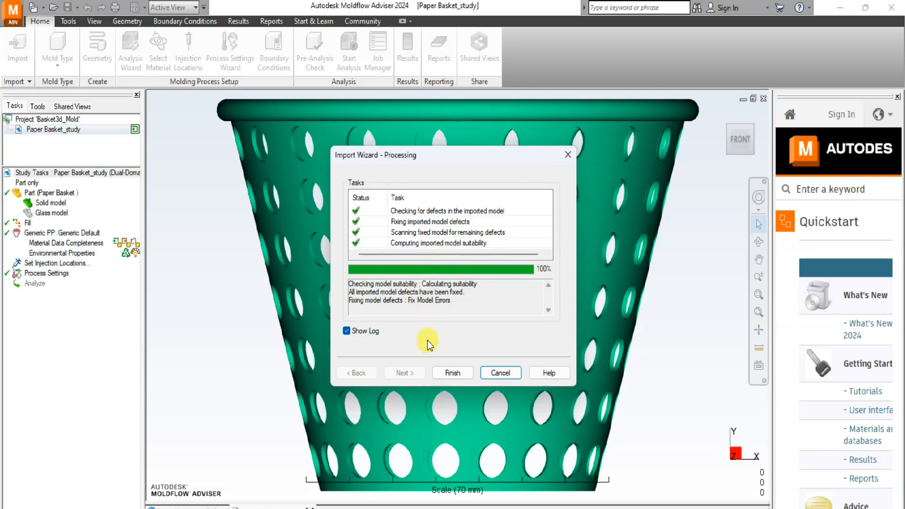
click(452, 375)
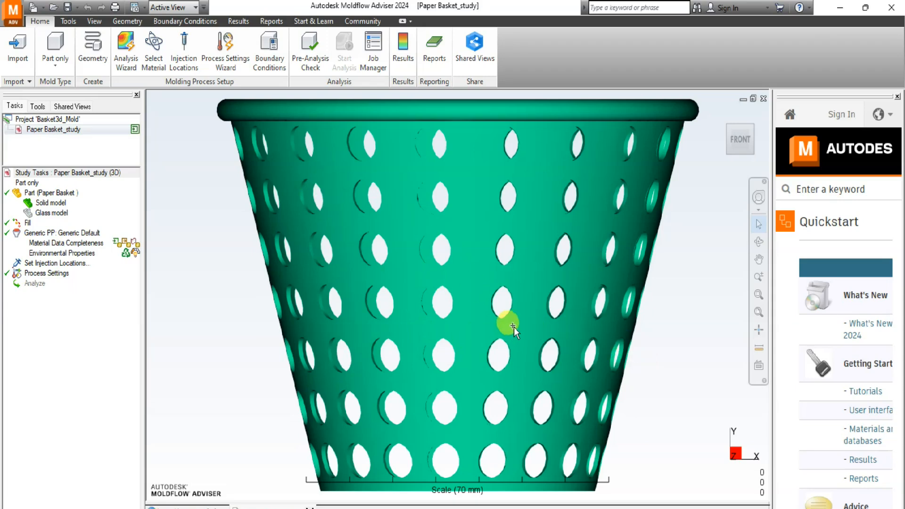
Orbit the imported basket to inspect its rim, perforated wall and bottom from several sides.
scroll(486, 313, down, 4)
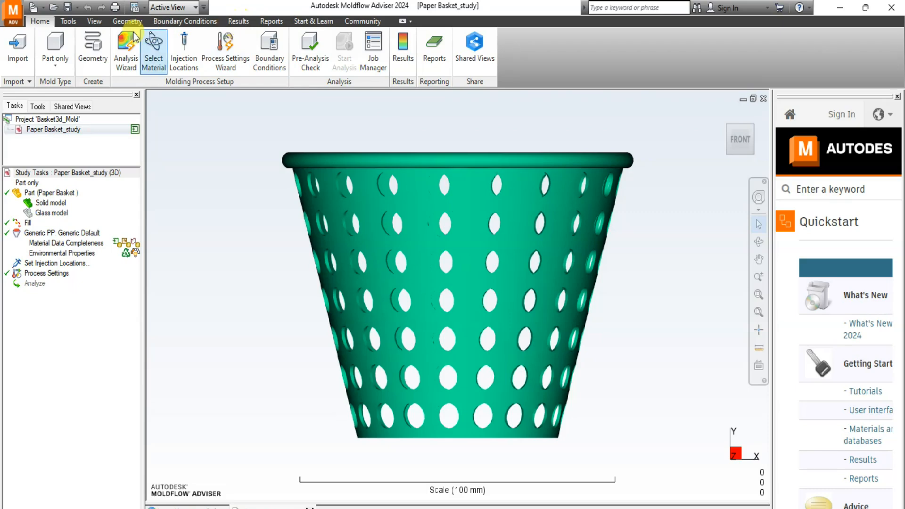
click(96, 22)
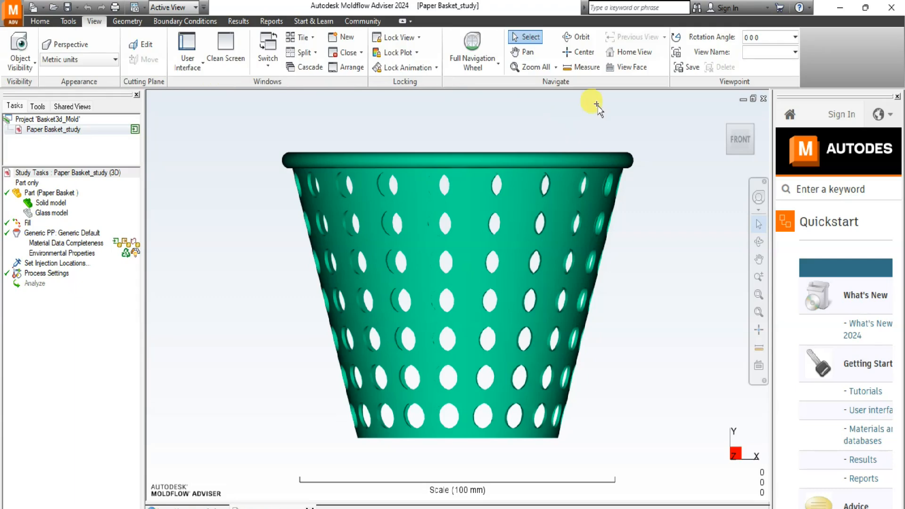
click(583, 37)
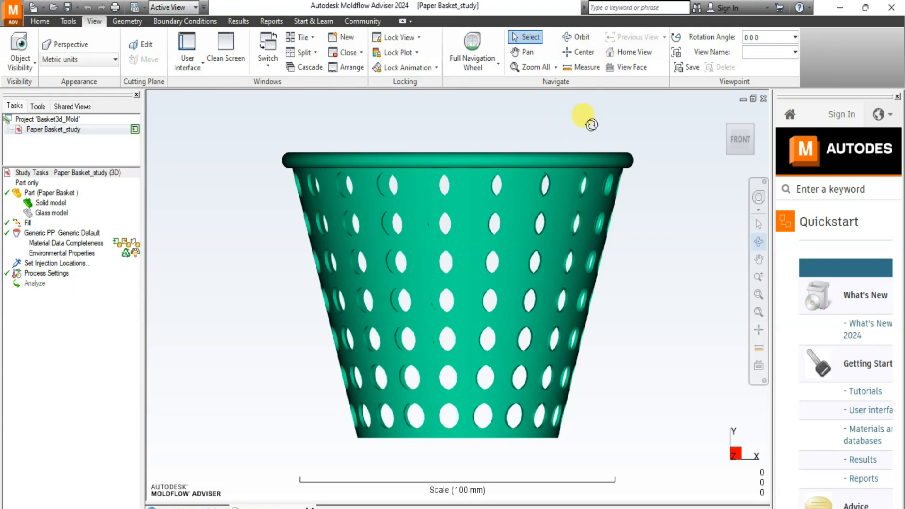
drag(555, 360, 420, 282)
mouse_move(463, 208)
mouse_down()
mouse_move(445, 259)
mouse_move(356, 289)
mouse_move(355, 258)
mouse_up()
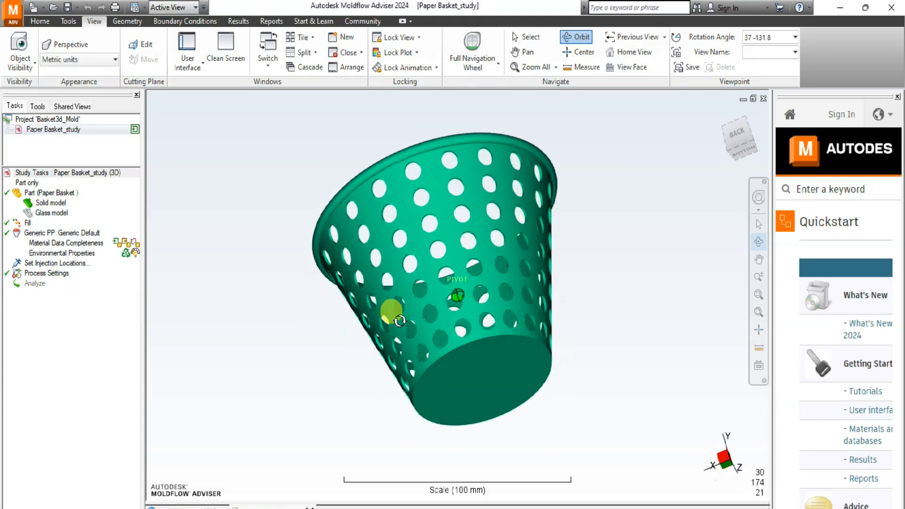
drag(342, 365, 486, 341)
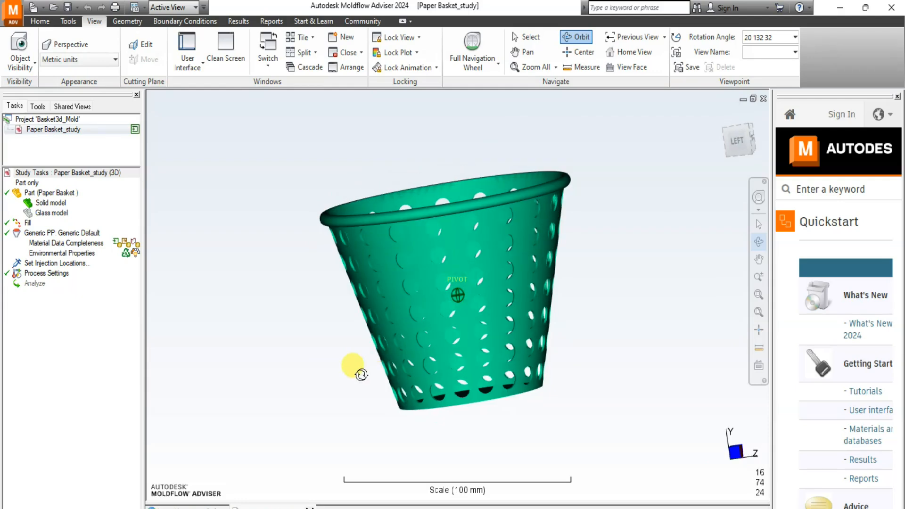
drag(345, 357, 336, 369)
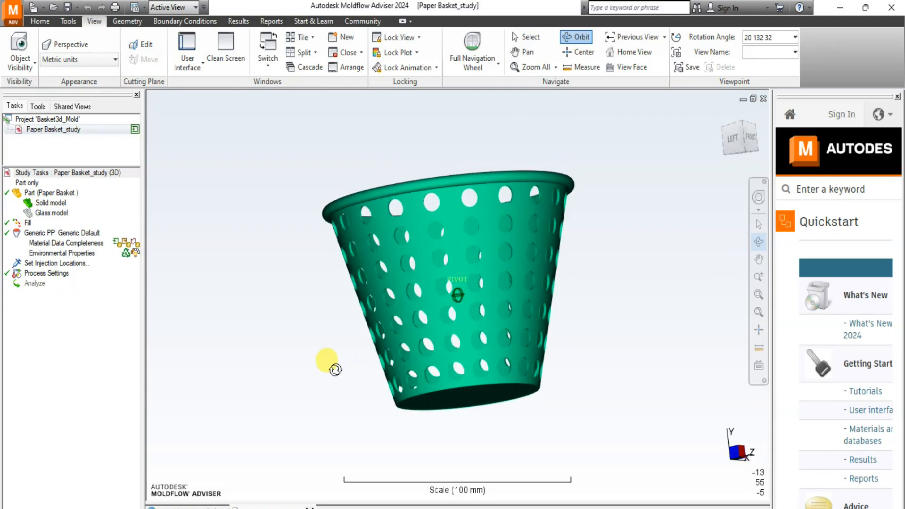
drag(469, 265, 538, 392)
mouse_move(486, 253)
mouse_down()
mouse_move(479, 287)
mouse_move(499, 283)
mouse_up()
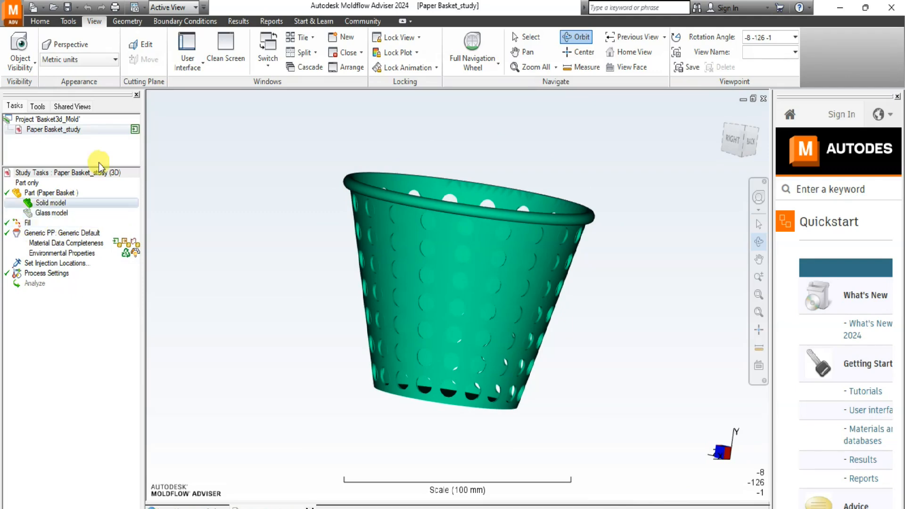
Look over the Paper Basket part entry and the Fill analysis sequence options, leaving them as they are.
click(52, 192)
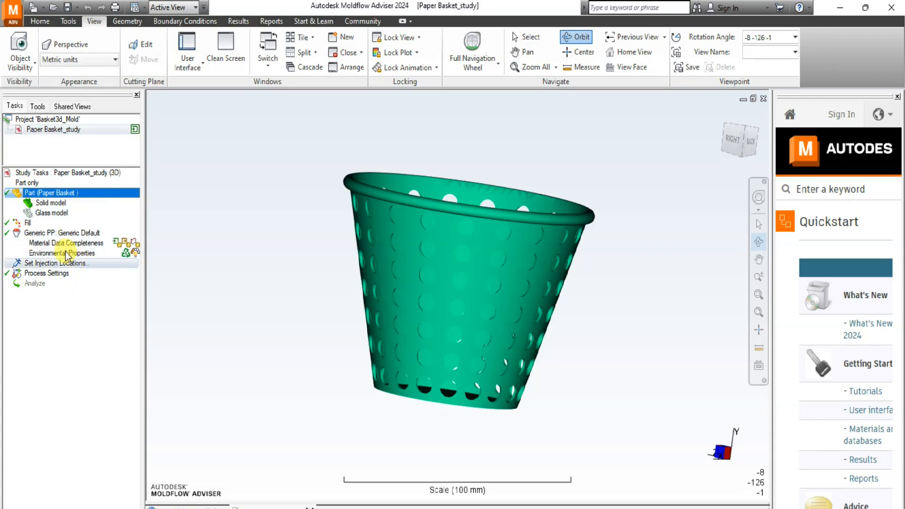
click(78, 222)
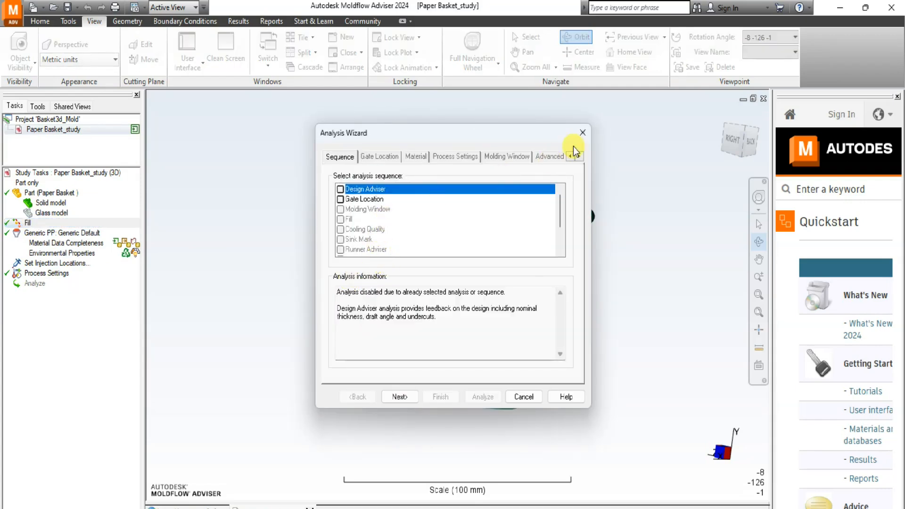
click(580, 131)
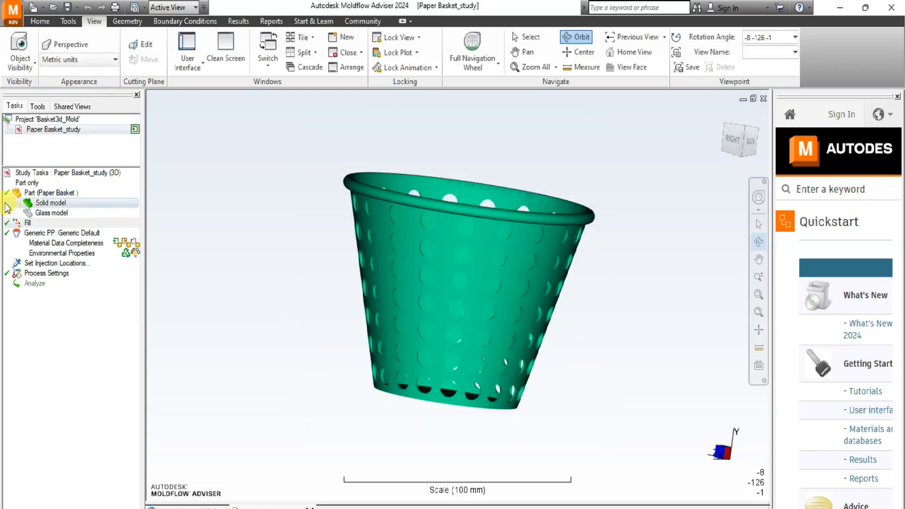
click(34, 196)
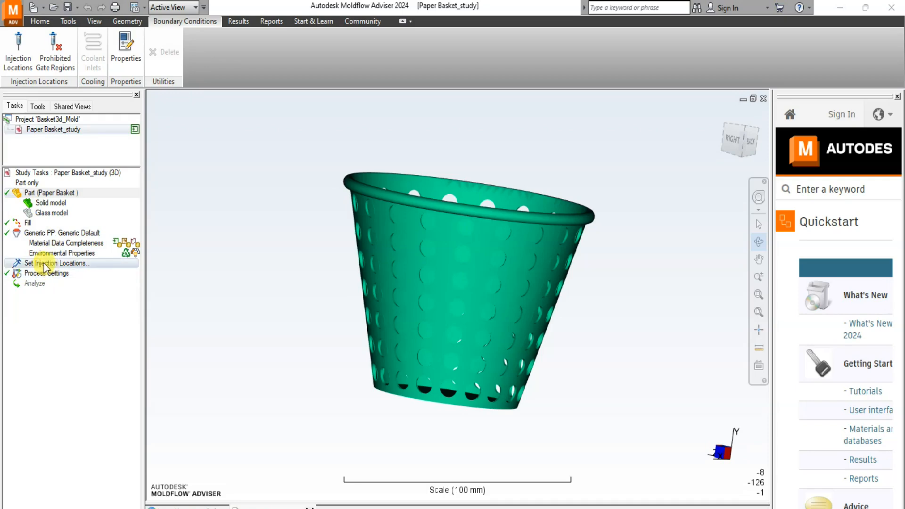
Place five injection locations on the basket: four spaced around the rim and one at the center of the inside bottom.
click(19, 50)
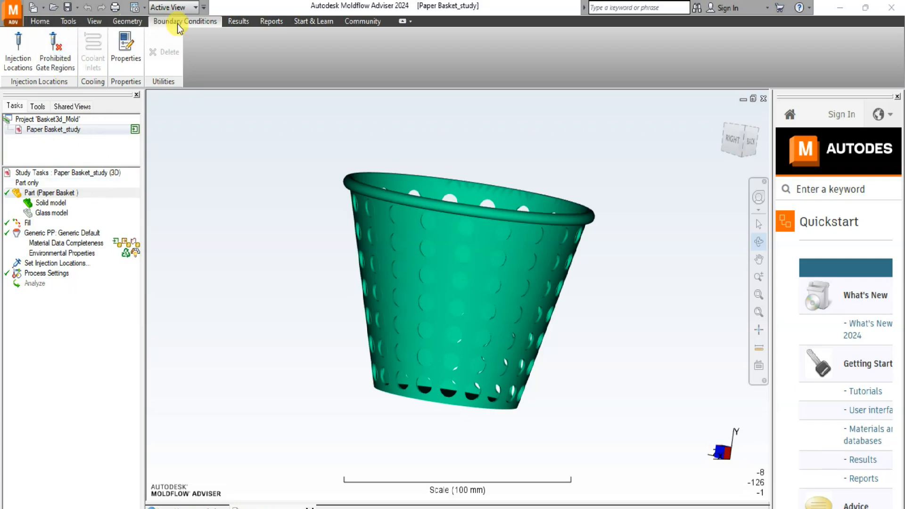
click(95, 22)
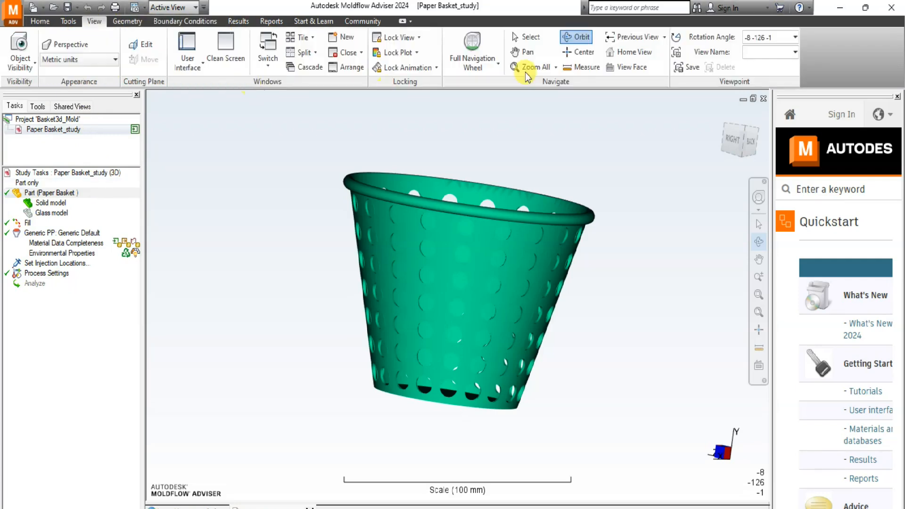
click(585, 52)
click(477, 220)
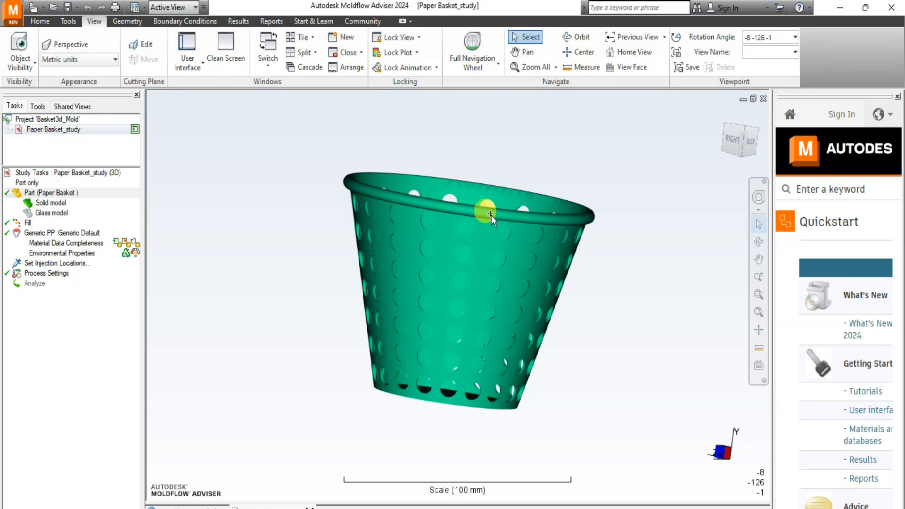
click(581, 52)
click(535, 196)
drag(539, 246, 542, 330)
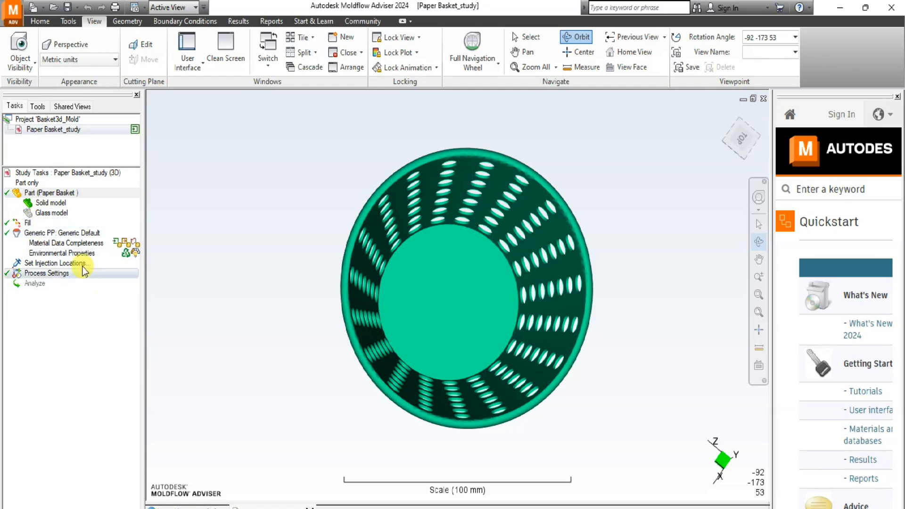
click(45, 268)
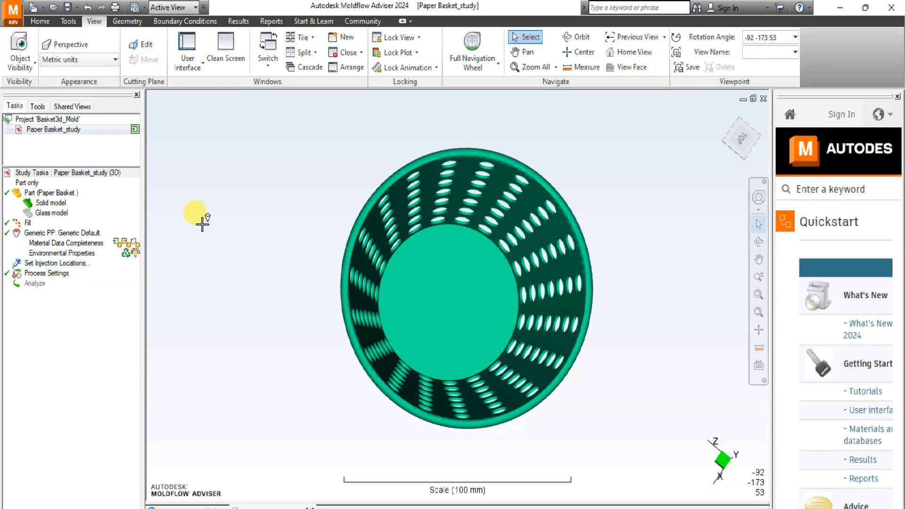
click(461, 154)
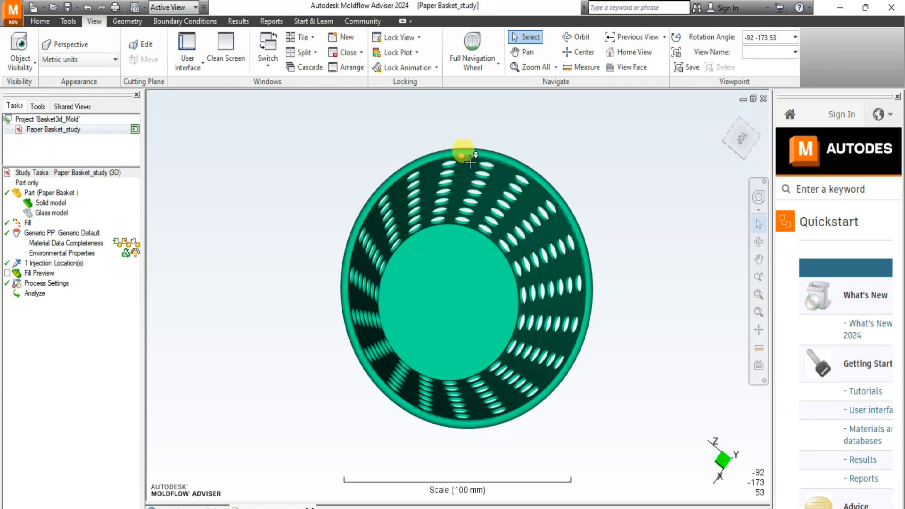
click(345, 282)
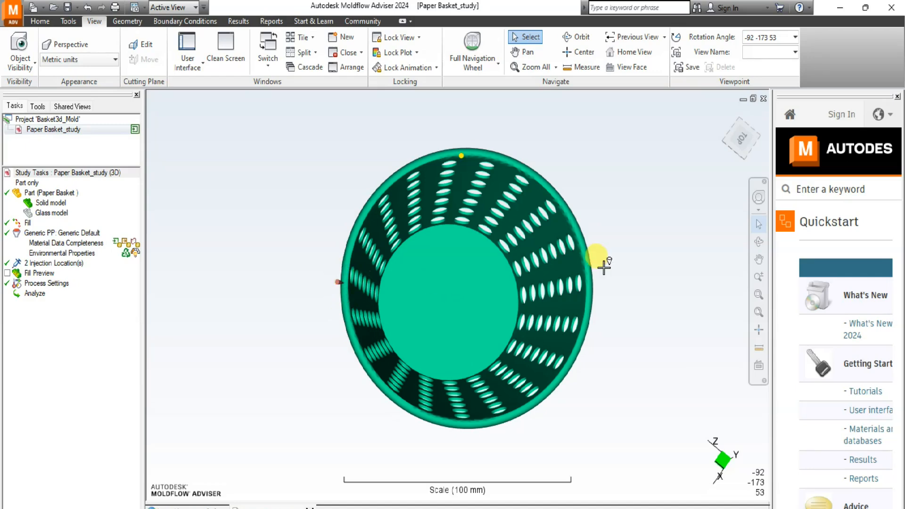
click(589, 280)
click(481, 429)
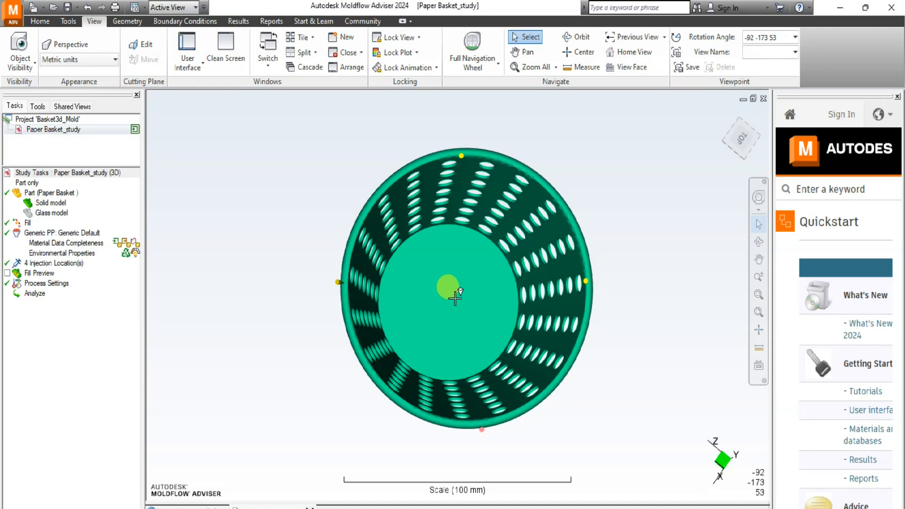
click(444, 302)
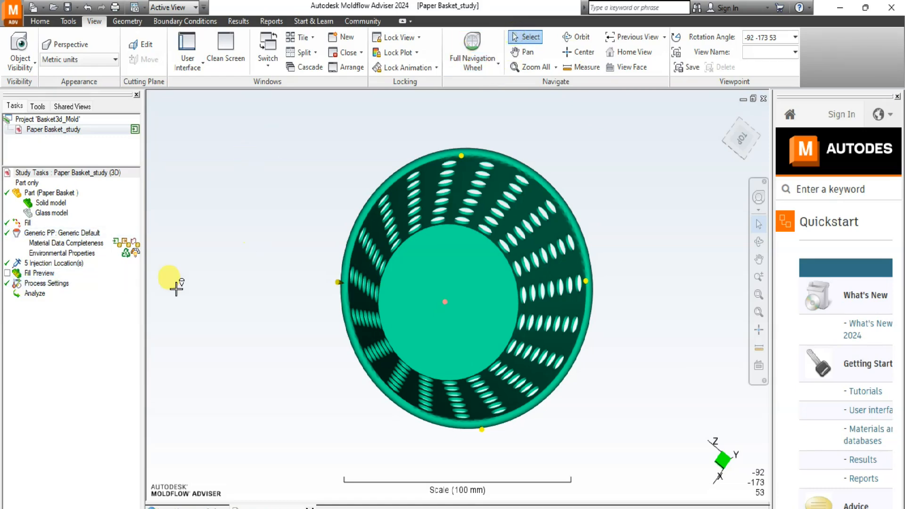
Examine the placed injection locations from the side and check the selected Fill analysis sequence.
click(576, 39)
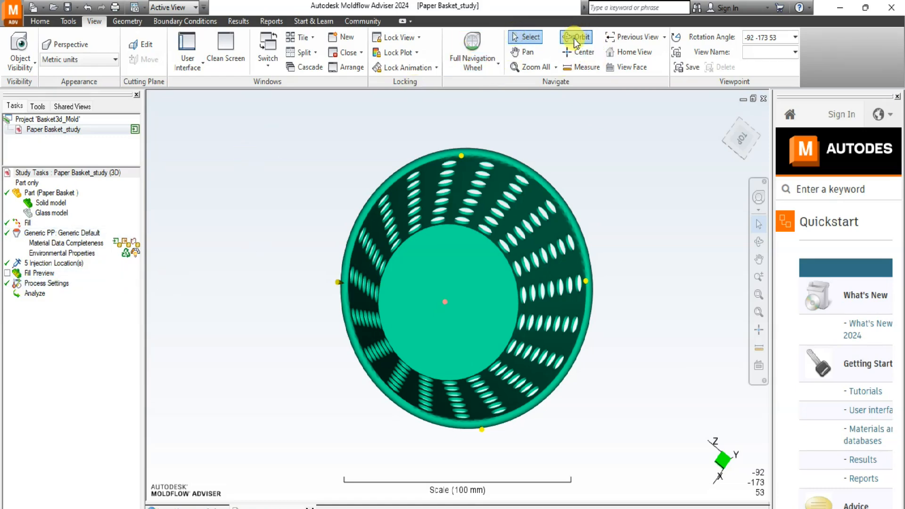
drag(567, 309, 466, 211)
click(531, 37)
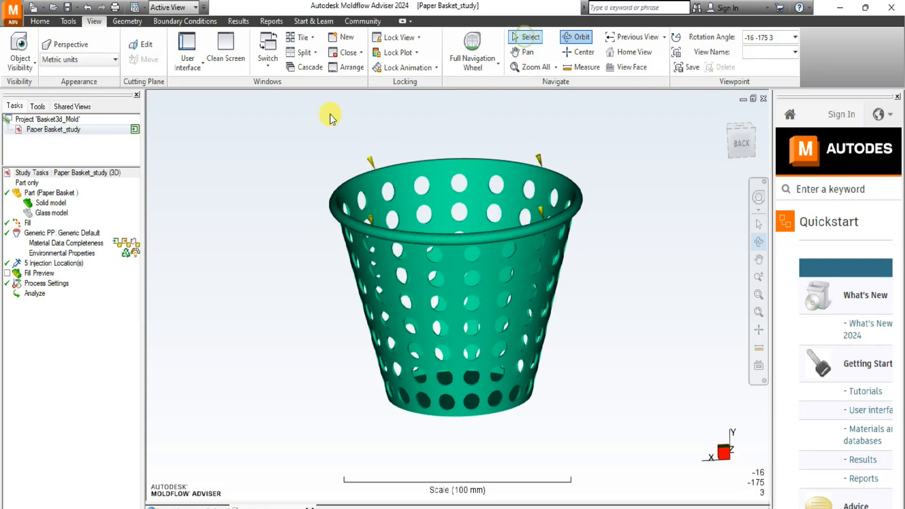
click(29, 223)
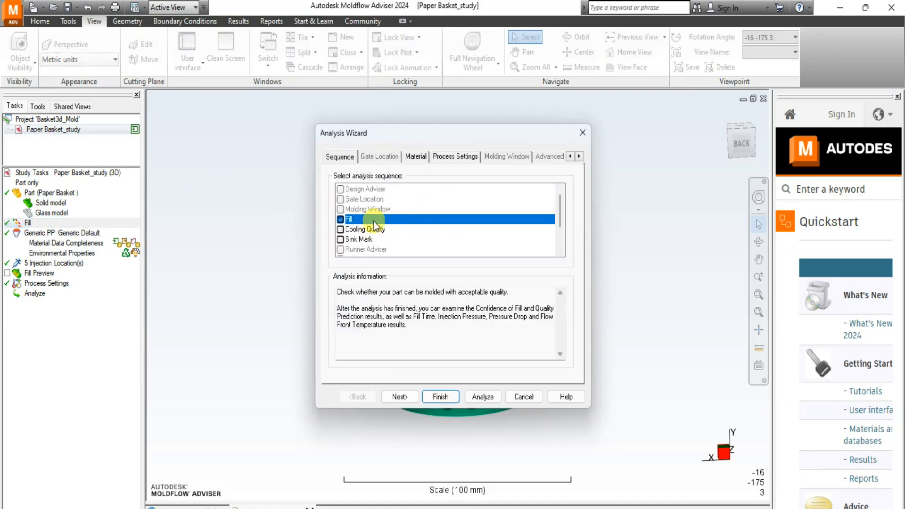
click(584, 128)
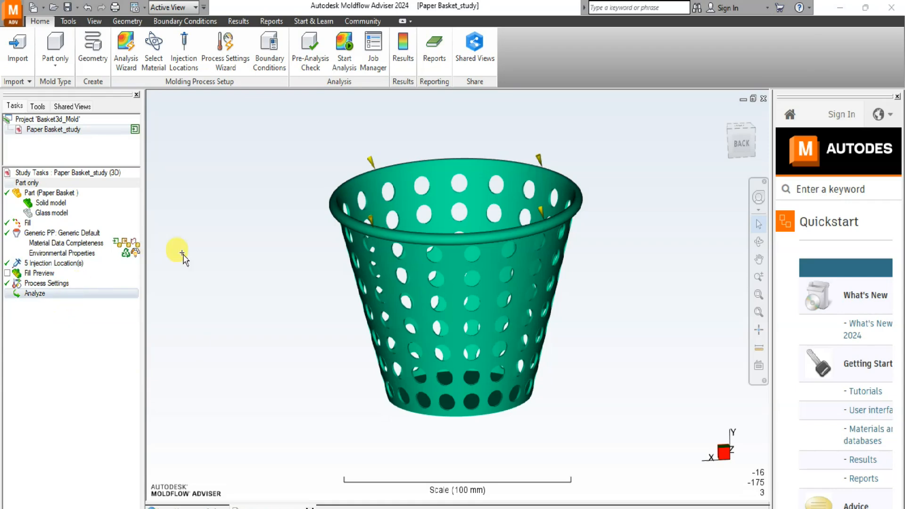
Start the Fill analysis of Paper Basket_study, show its Fill Preview on the model and bring up the results commands.
click(33, 294)
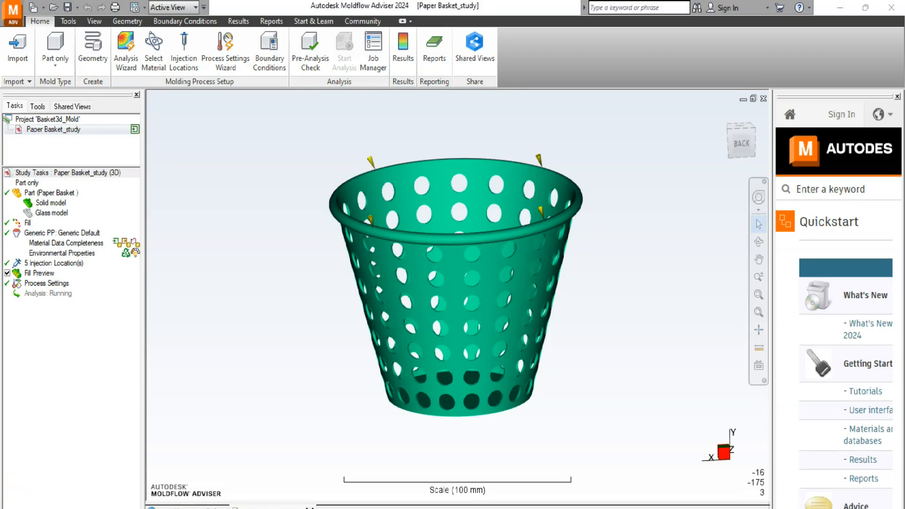
mouse_move(14, 508)
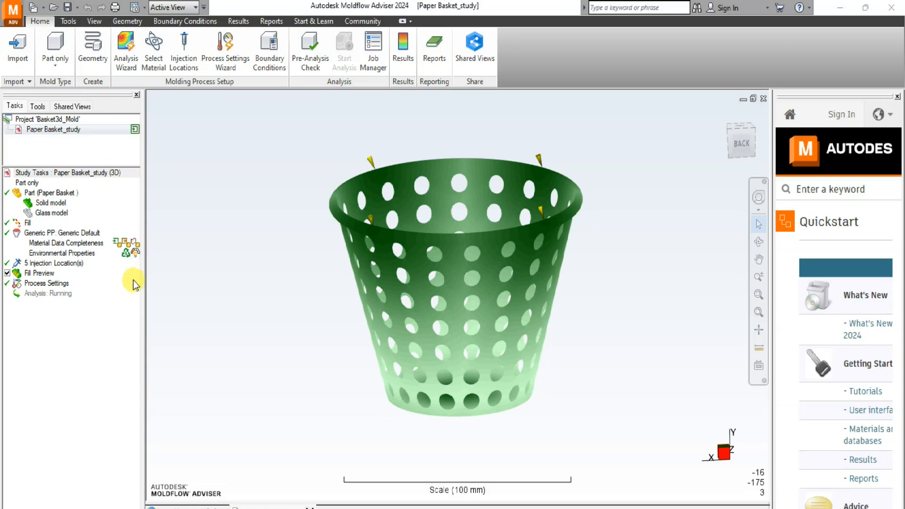
click(133, 280)
click(45, 283)
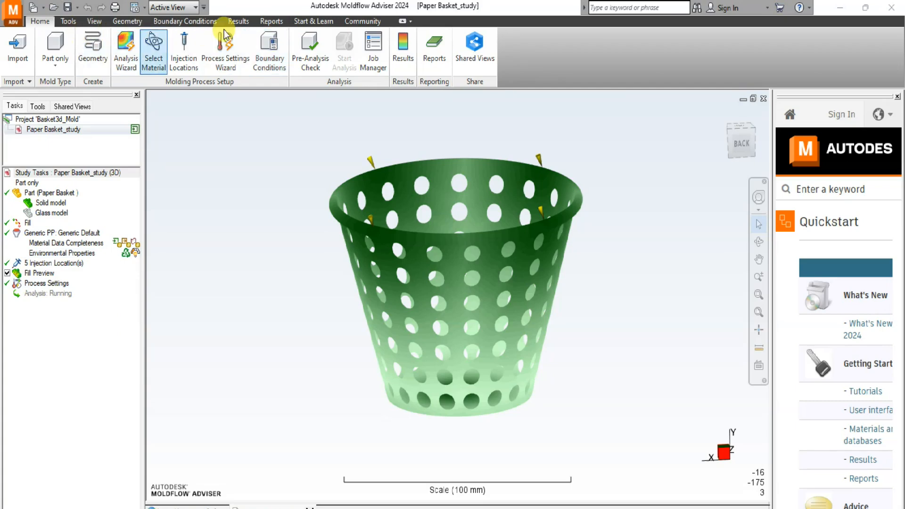
click(245, 21)
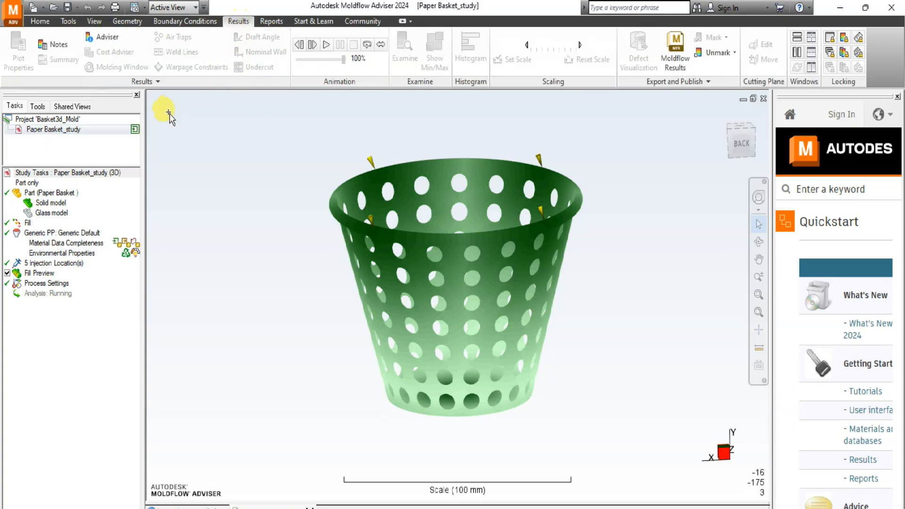
Hide the Fill Preview, display the Plastic flow result during the analysis run, and acknowledge its completion message.
click(326, 46)
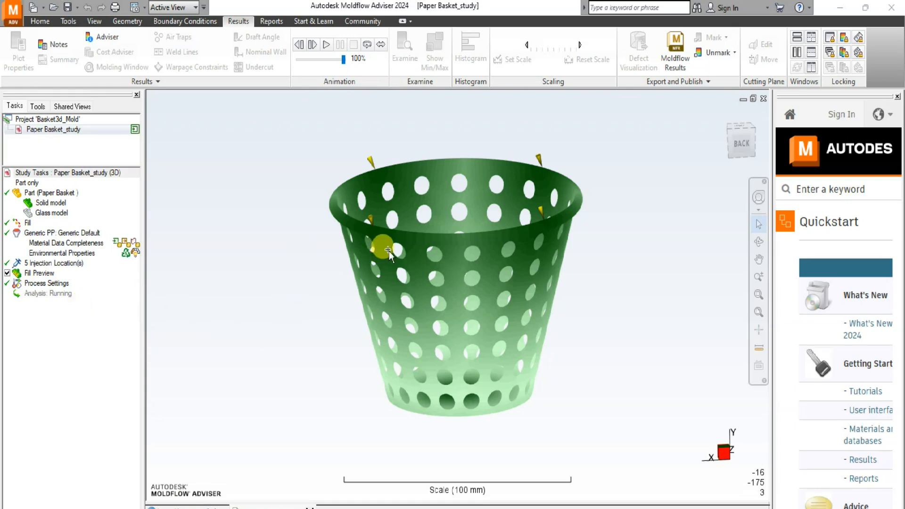
click(8, 273)
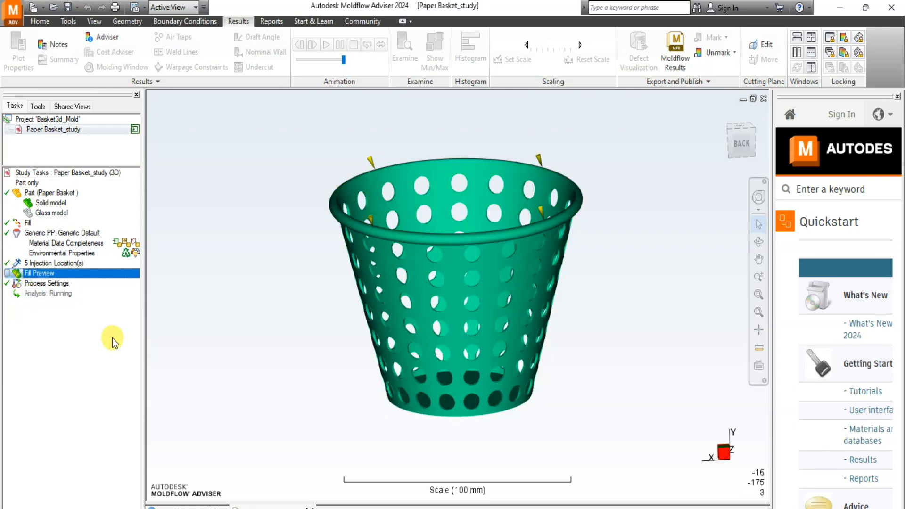
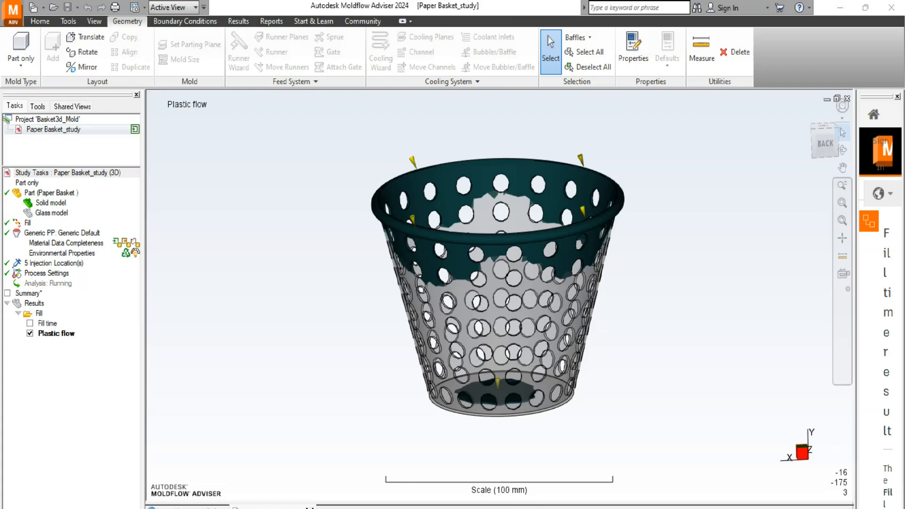
click(30, 333)
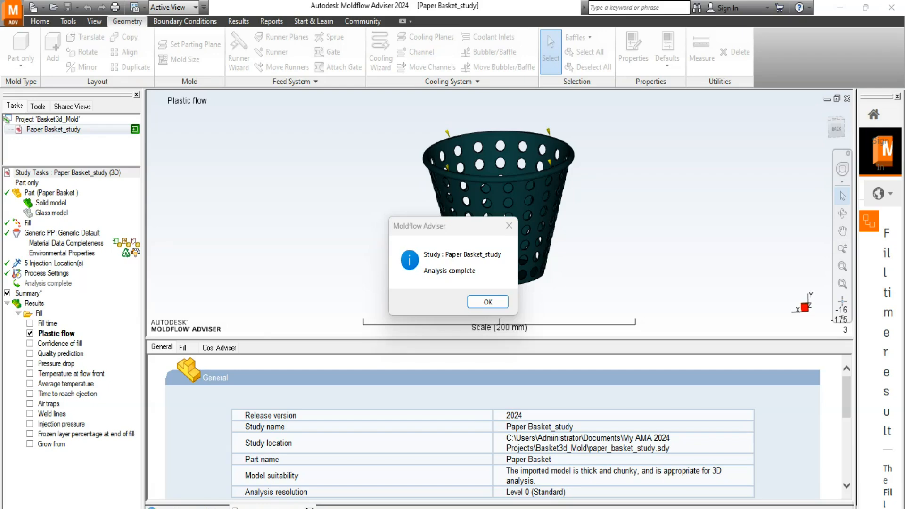
click(487, 303)
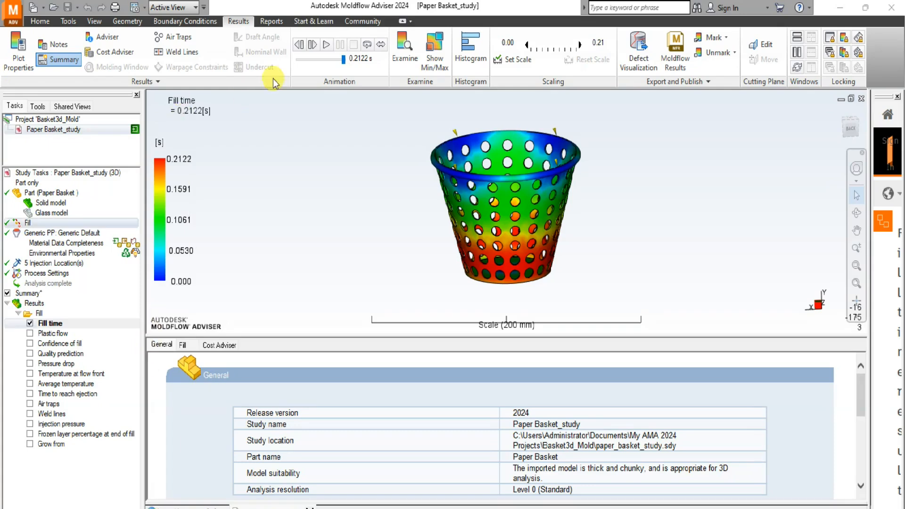
Play the Fill time animation repeatedly to watch how the plastic spreads through the basket from the injection locations.
click(327, 45)
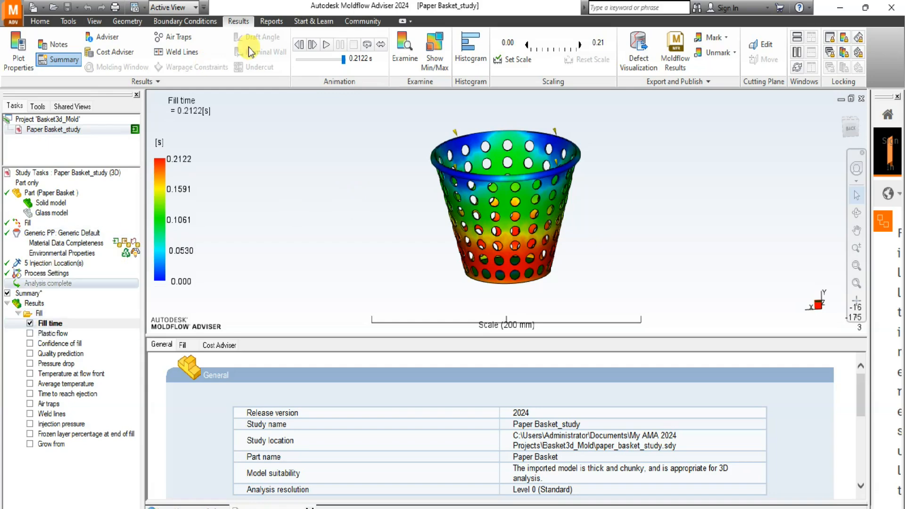
click(325, 44)
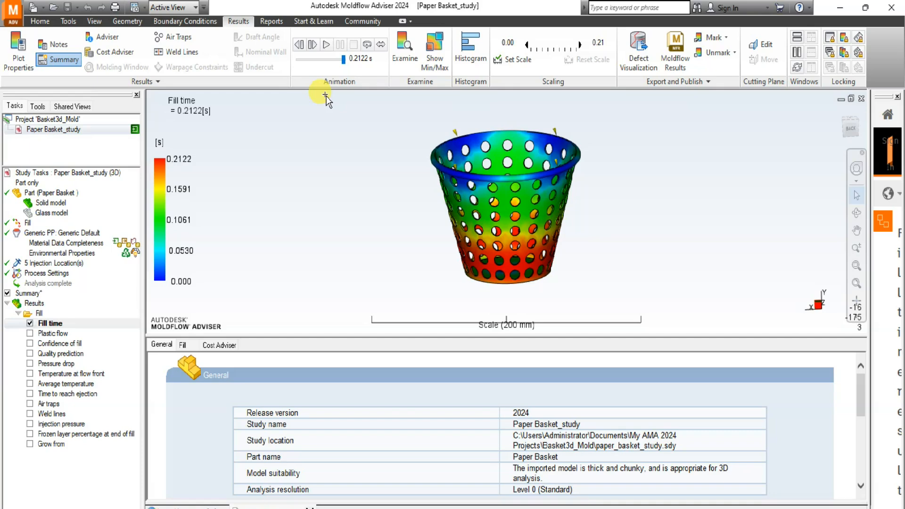
click(327, 46)
click(326, 45)
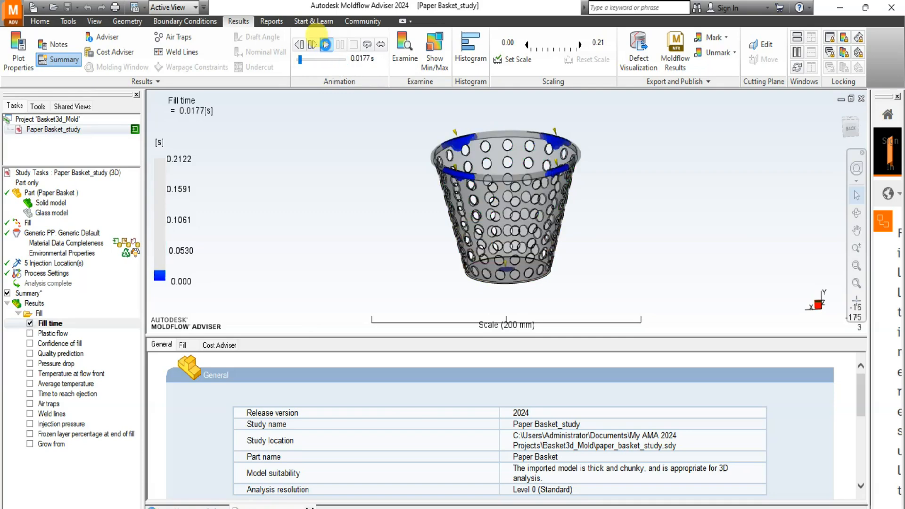
click(326, 45)
click(326, 45)
click(326, 45)
click(326, 46)
click(326, 45)
click(326, 47)
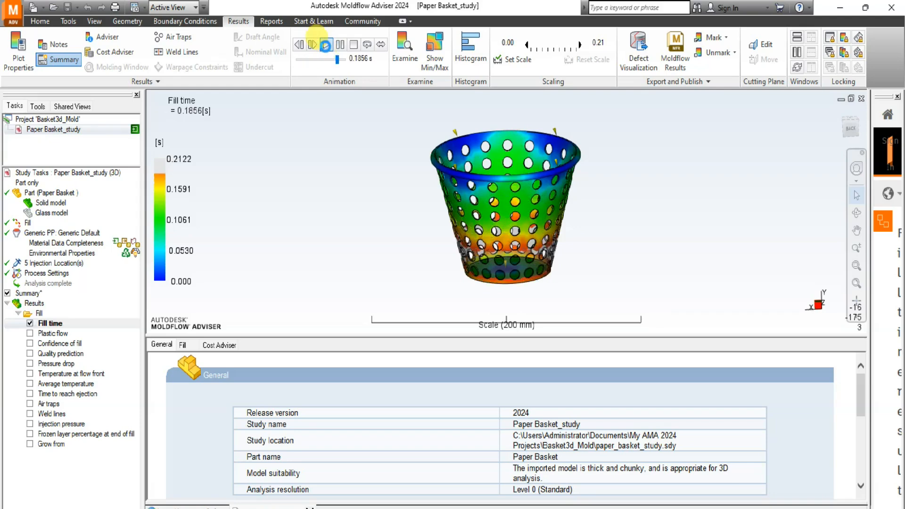
click(326, 46)
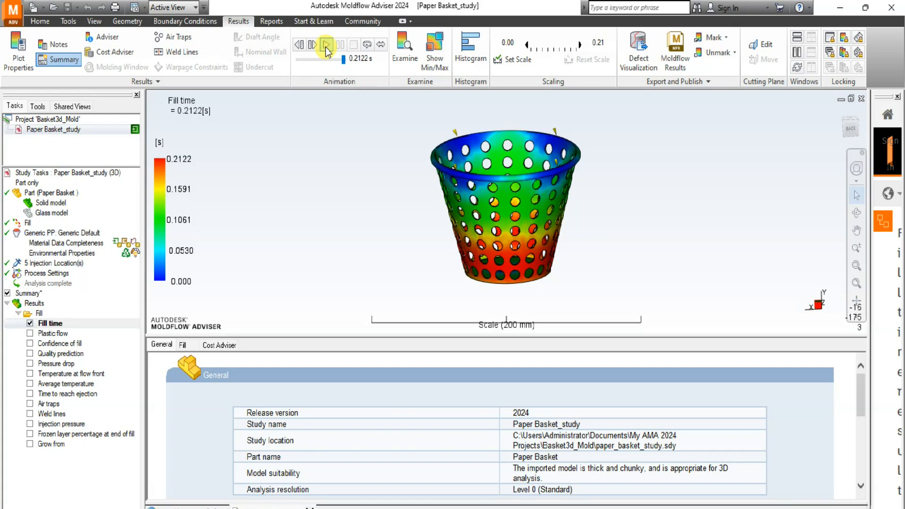
click(326, 48)
click(326, 46)
click(326, 46)
click(328, 50)
click(327, 47)
click(327, 45)
click(327, 45)
click(327, 45)
click(327, 46)
click(326, 46)
click(326, 46)
click(326, 46)
click(326, 46)
click(327, 45)
click(327, 46)
click(327, 47)
click(326, 45)
click(326, 46)
click(327, 45)
click(326, 45)
click(326, 45)
click(326, 45)
click(327, 47)
click(327, 46)
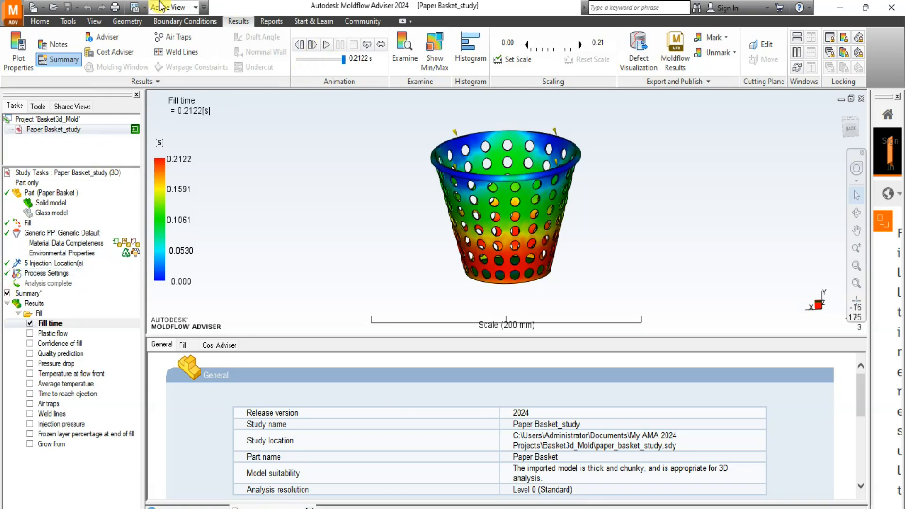
click(326, 44)
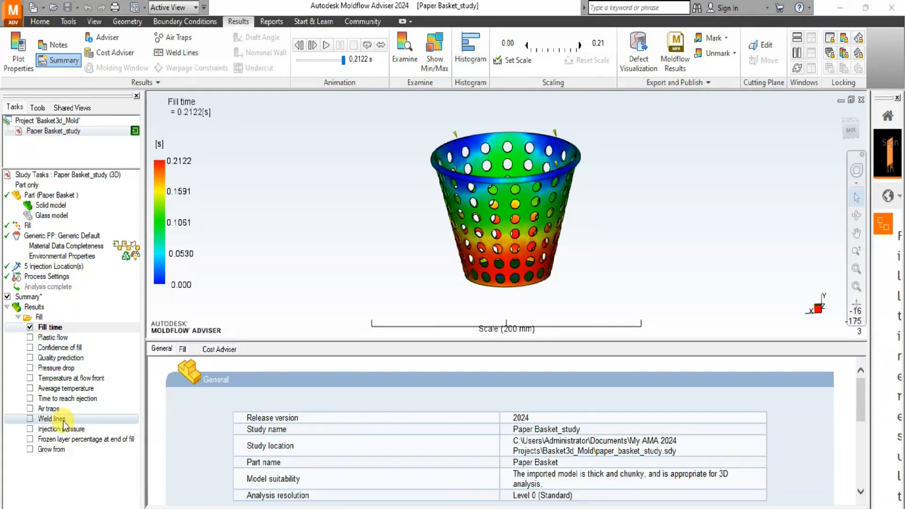
Display the Plastic flow result, switch to the Confidence of fill result and look it over on the basket.
click(30, 338)
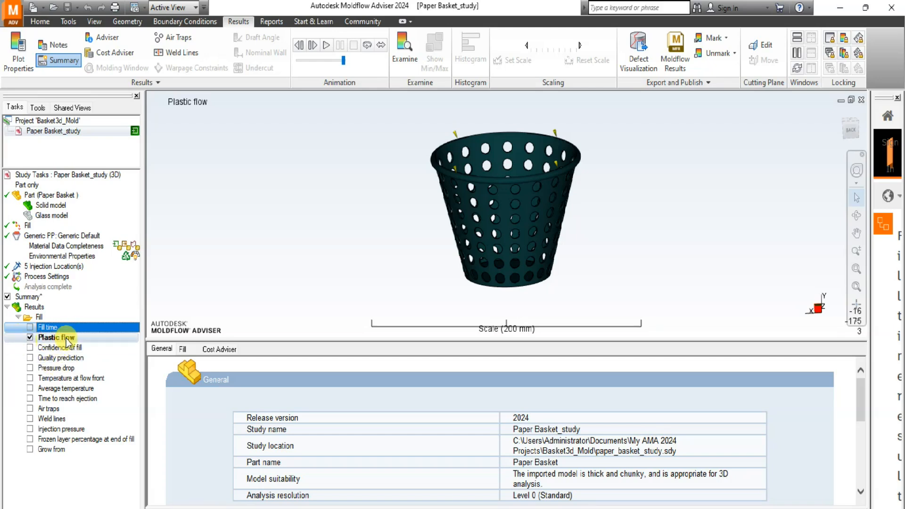
click(30, 348)
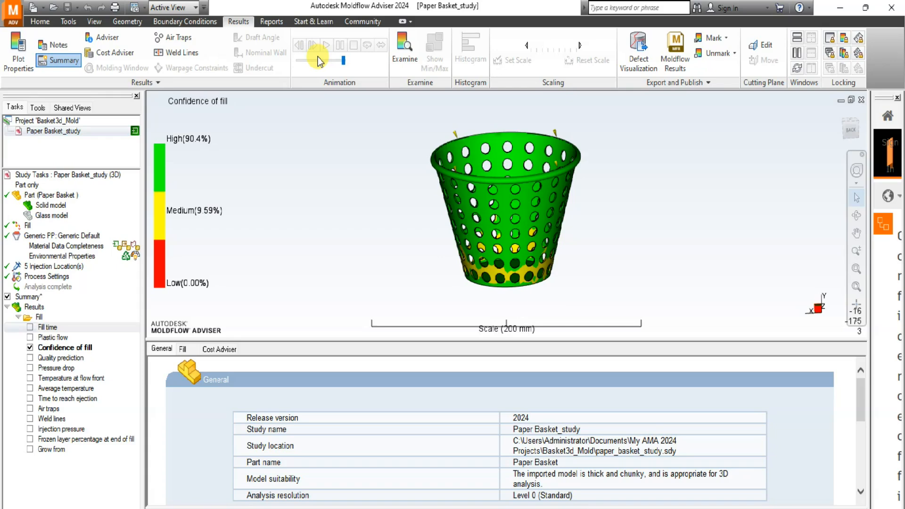
drag(343, 61, 300, 60)
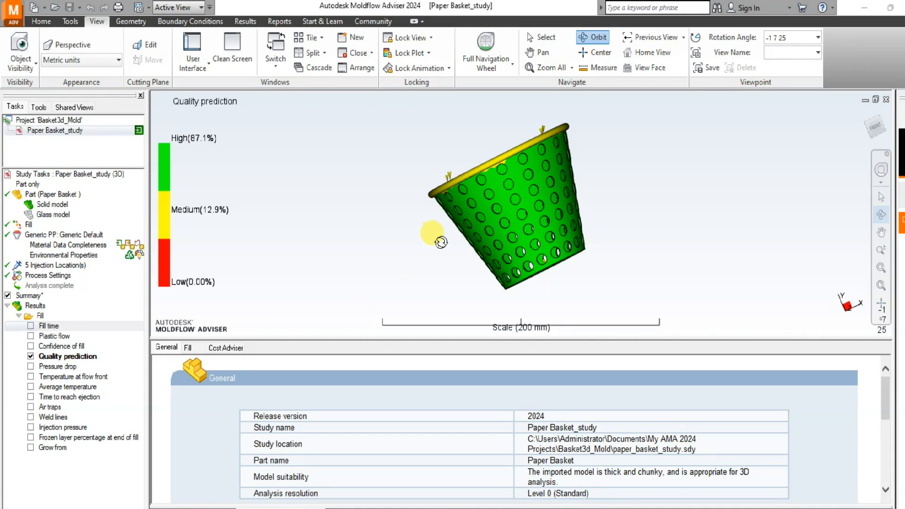
Examine the Quality prediction result on the basket's walls, rim, inside and underside, comparing it with the High, Medium and Low legend.
mouse_move(498, 211)
mouse_down()
mouse_move(514, 226)
mouse_move(530, 170)
mouse_up()
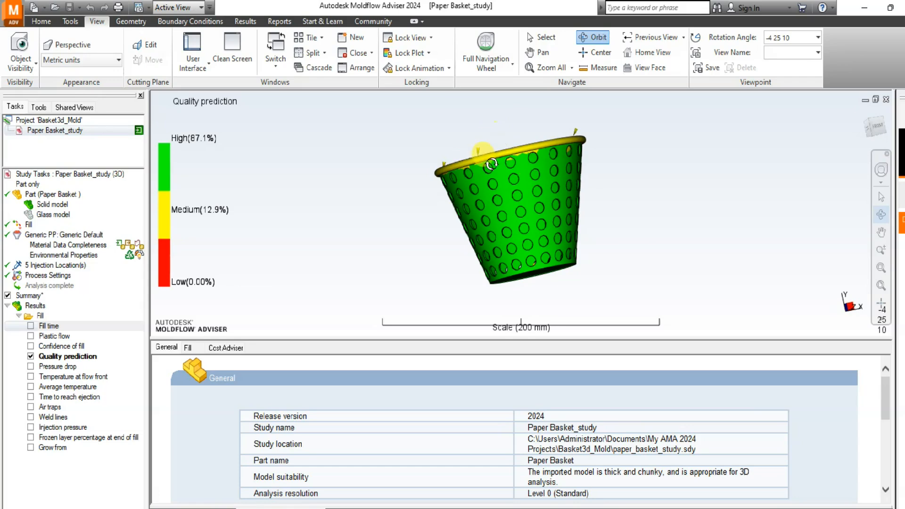
mouse_move(488, 182)
mouse_down()
mouse_move(426, 202)
mouse_move(417, 164)
mouse_move(535, 138)
mouse_move(608, 141)
mouse_move(630, 132)
mouse_up()
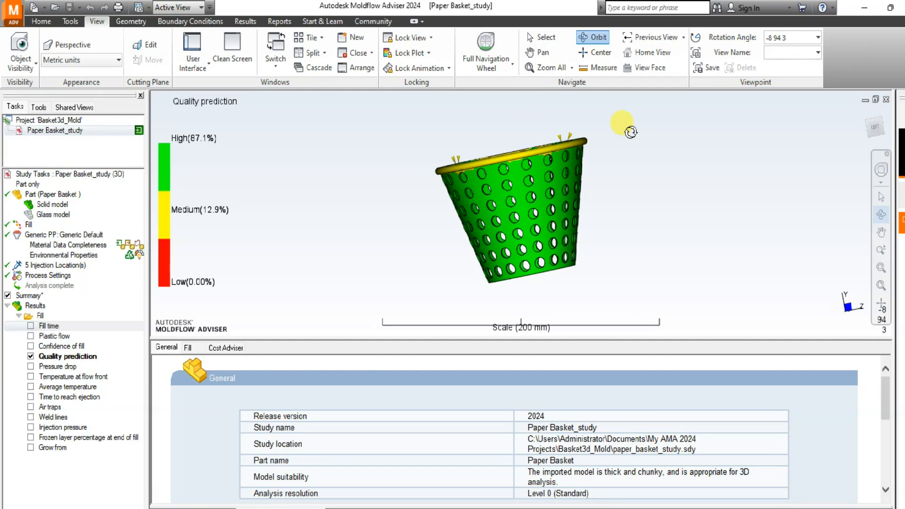
mouse_move(566, 143)
mouse_down()
mouse_move(559, 208)
mouse_move(574, 183)
mouse_up()
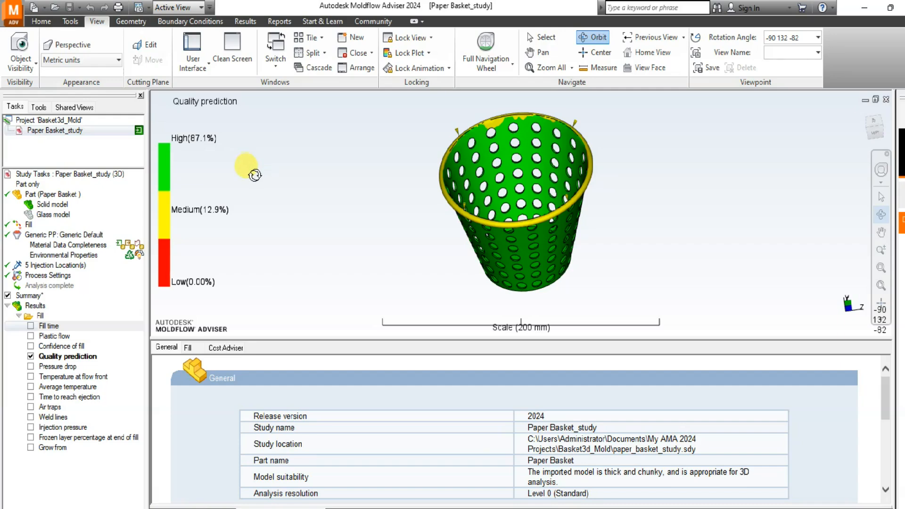
key(Escape)
click(171, 210)
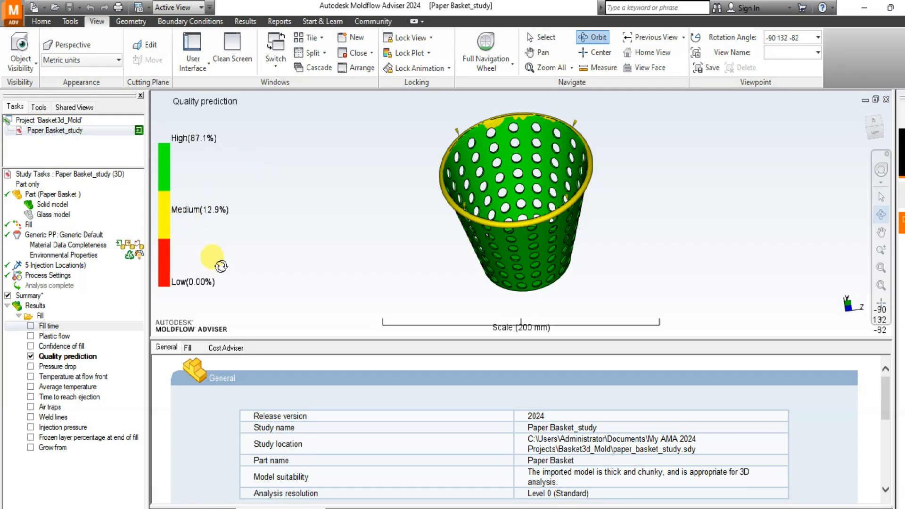
mouse_move(469, 217)
mouse_down()
mouse_move(498, 177)
mouse_move(484, 218)
mouse_move(486, 185)
mouse_move(522, 251)
mouse_move(520, 213)
mouse_up()
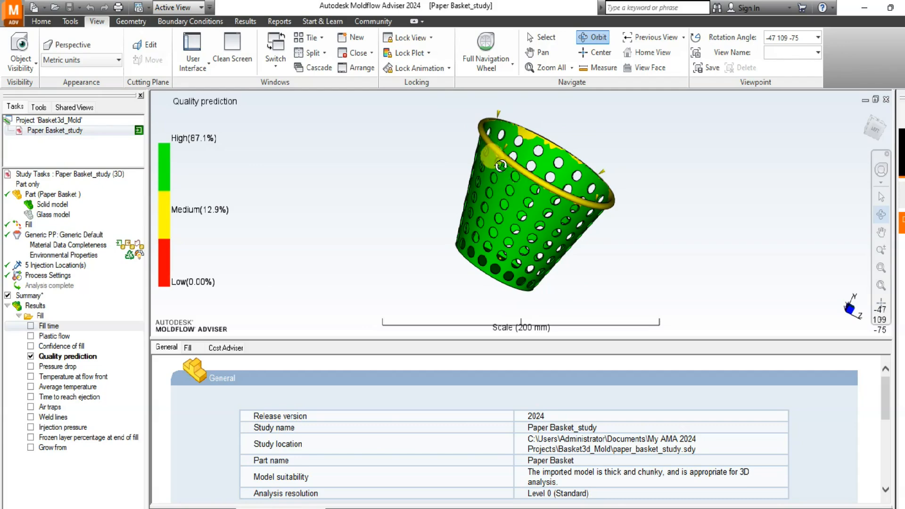
mouse_move(500, 165)
mouse_down()
mouse_move(461, 174)
mouse_move(472, 188)
mouse_up()
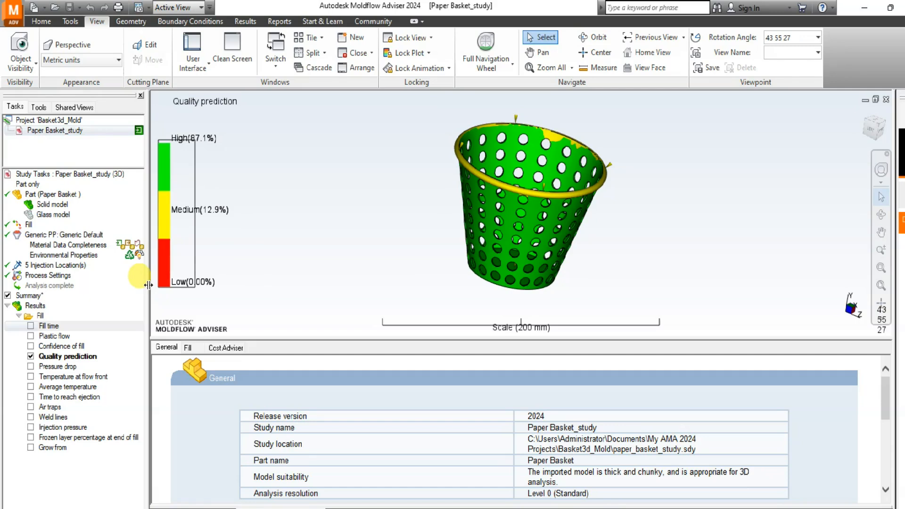
mouse_move(327, 246)
middle_down()
mouse_move(320, 252)
mouse_move(323, 240)
middle_up()
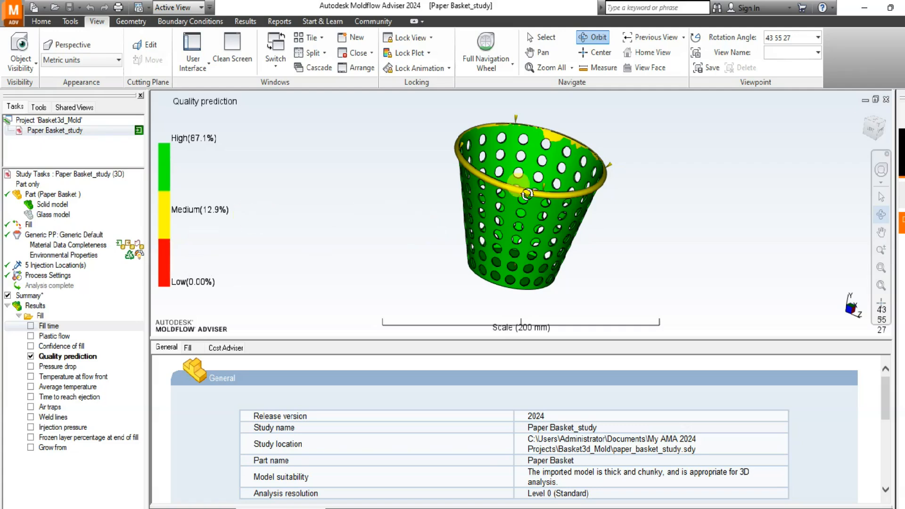
drag(538, 193, 604, 87)
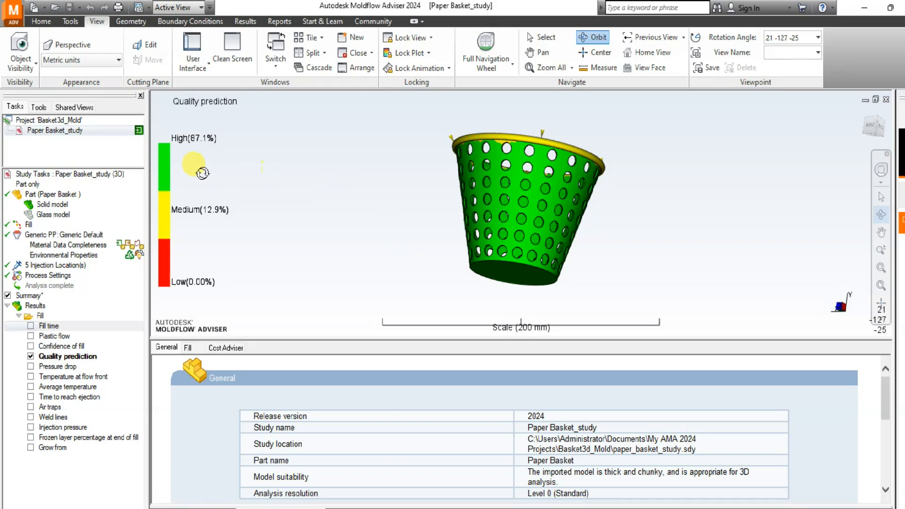
click(192, 234)
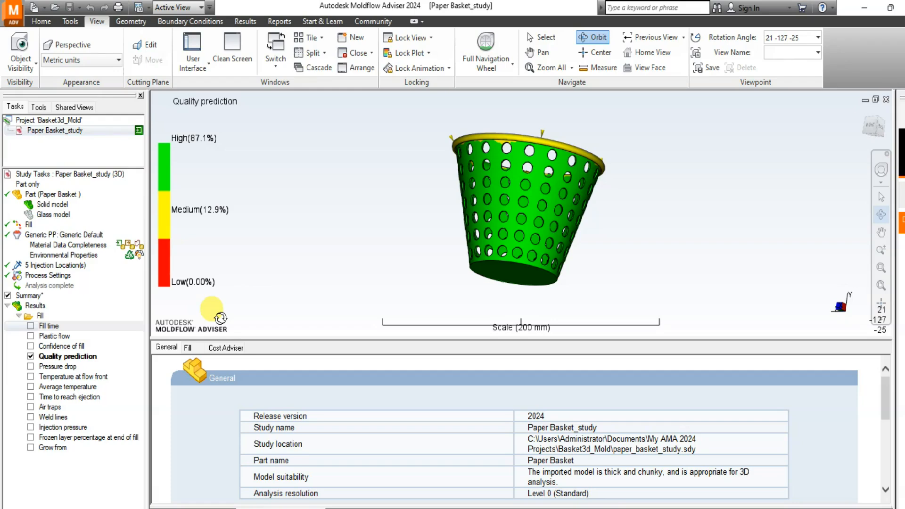
key(Escape)
Review the analysis sequence and process settings in the Analysis Wizard, and close it without changing anything.
click(41, 21)
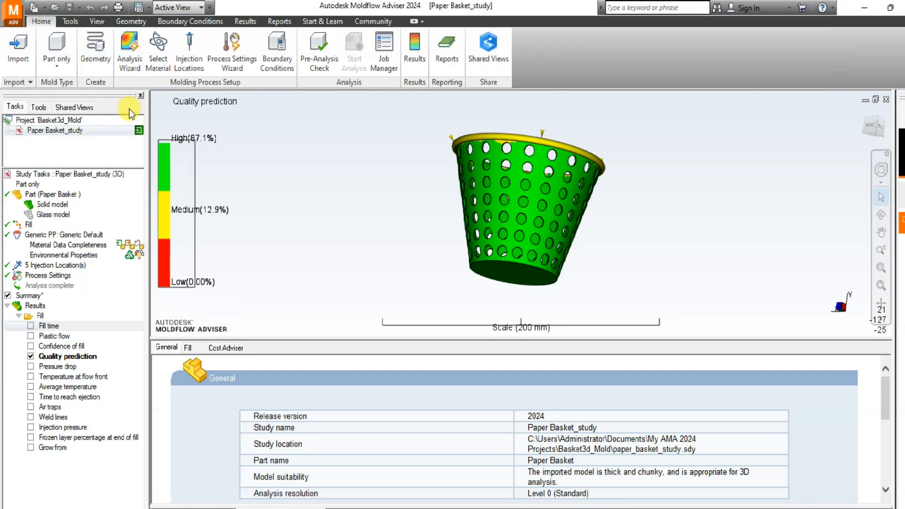
click(128, 53)
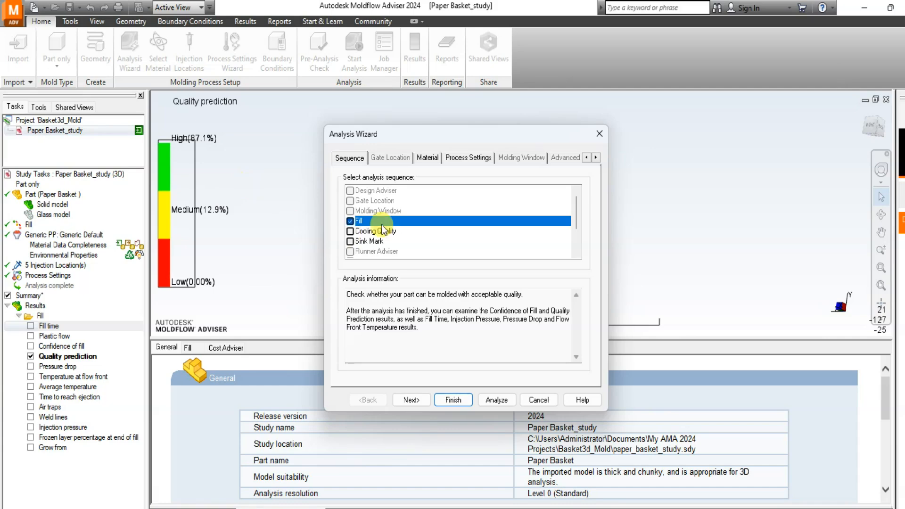
drag(379, 133, 337, 123)
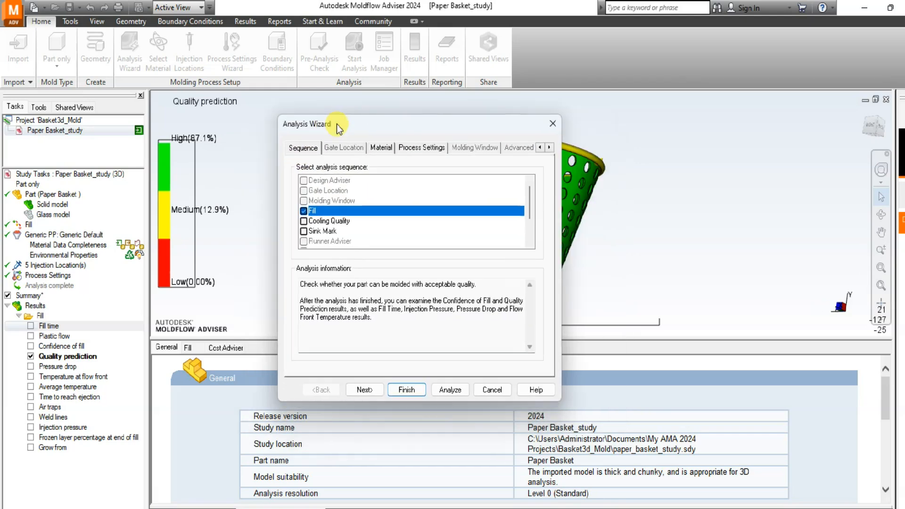
click(416, 147)
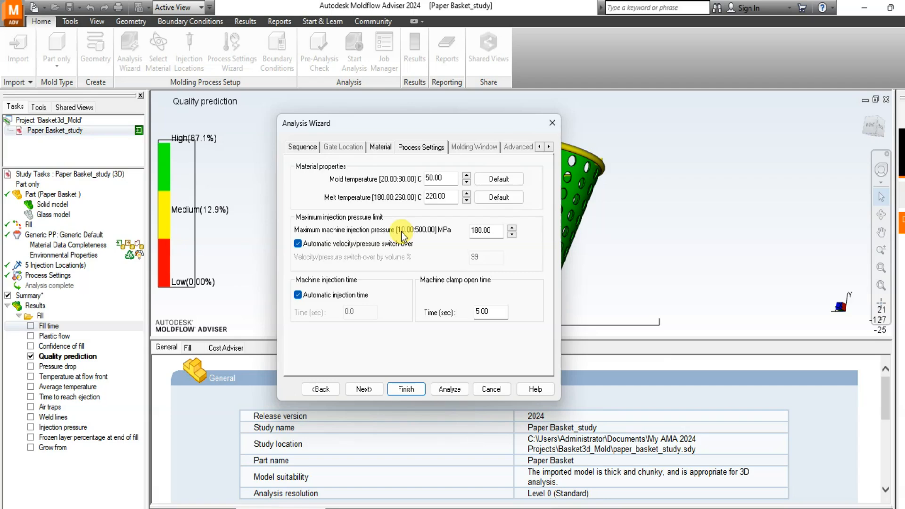
click(551, 122)
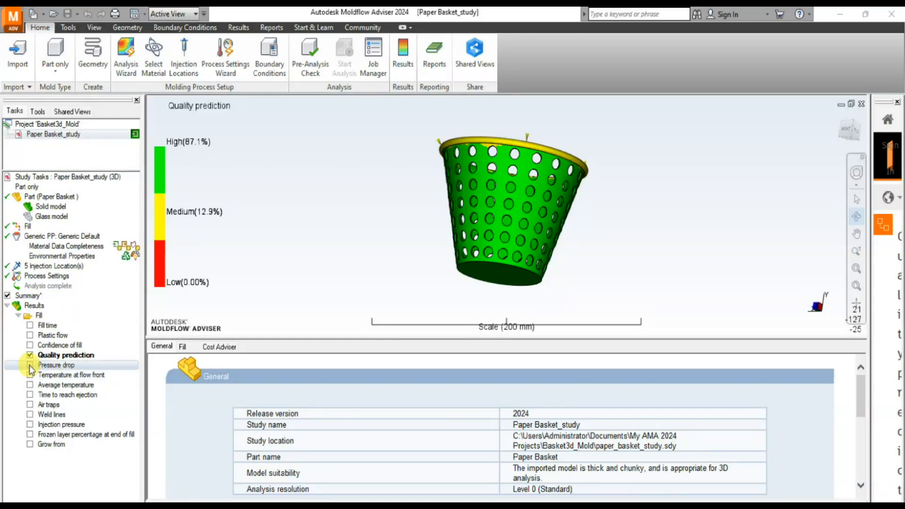
Display the Pressure drop result, examine it on the outside and inside of the basket, and bring up the report commands.
click(30, 365)
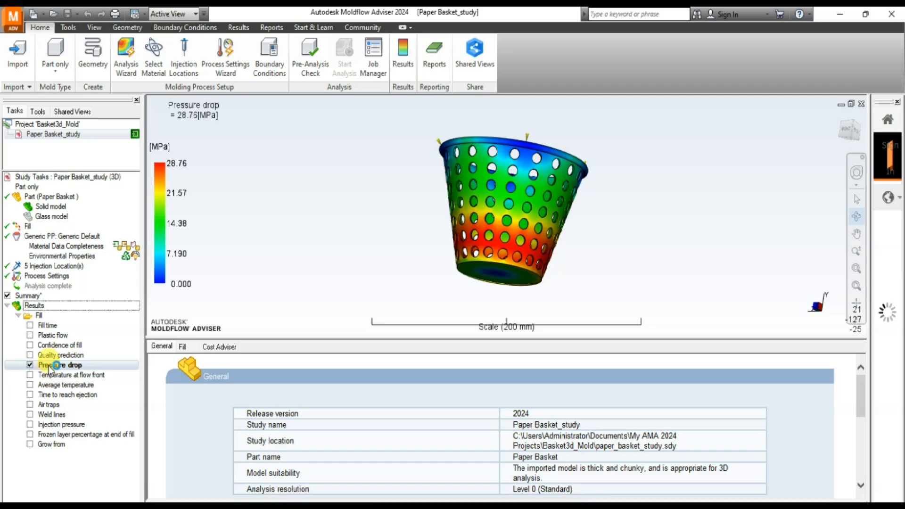
mouse_move(470, 161)
mouse_down()
mouse_move(414, 212)
mouse_move(418, 158)
mouse_move(423, 164)
mouse_up()
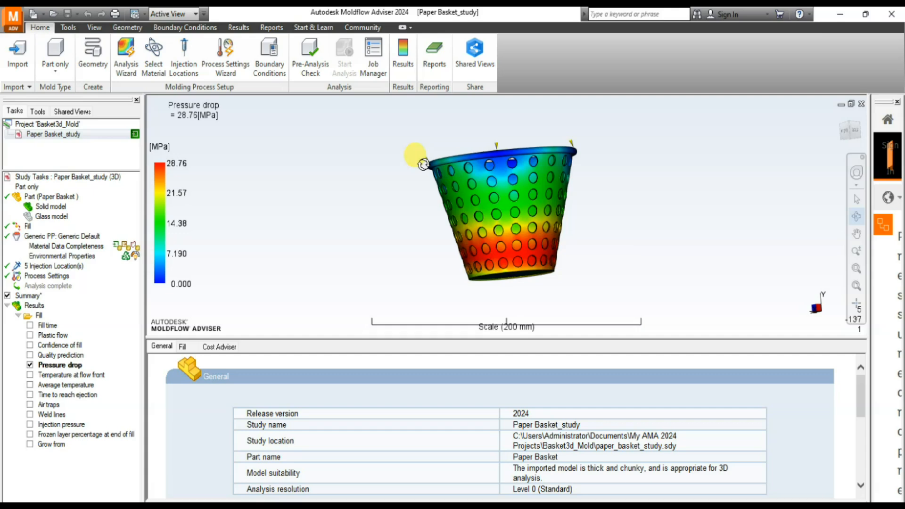
mouse_move(436, 188)
mouse_down()
mouse_move(450, 167)
mouse_move(475, 240)
mouse_move(436, 179)
mouse_up()
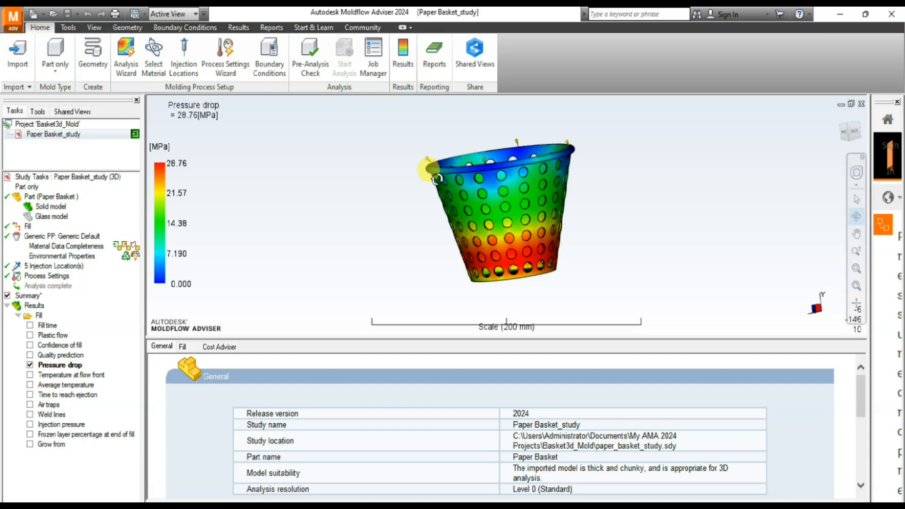
mouse_move(437, 180)
mouse_down()
mouse_move(465, 147)
mouse_move(478, 270)
mouse_move(380, 222)
mouse_move(594, 145)
mouse_move(607, 117)
mouse_move(504, 157)
mouse_move(477, 144)
mouse_up()
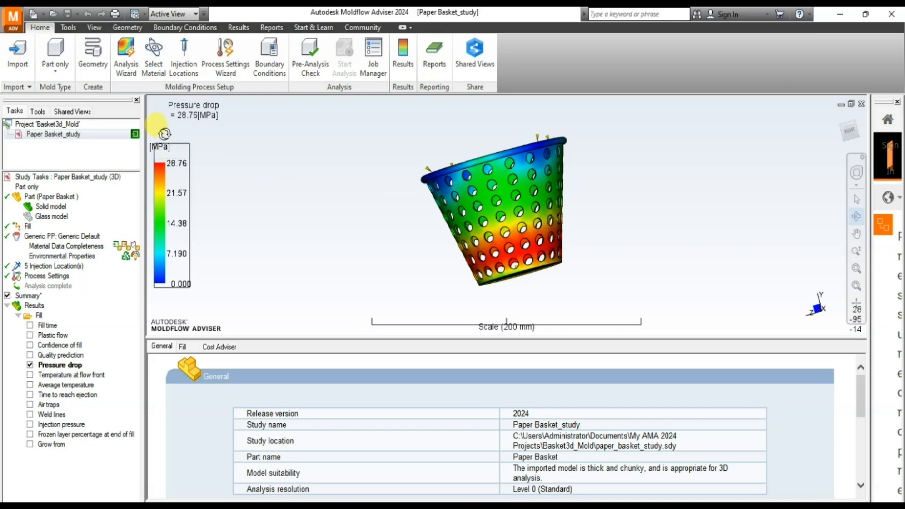
drag(312, 155, 441, 210)
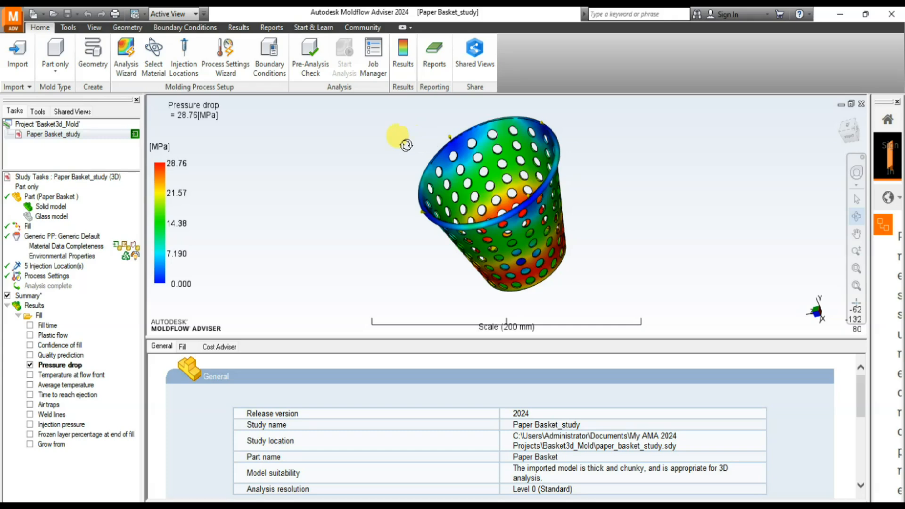
click(271, 28)
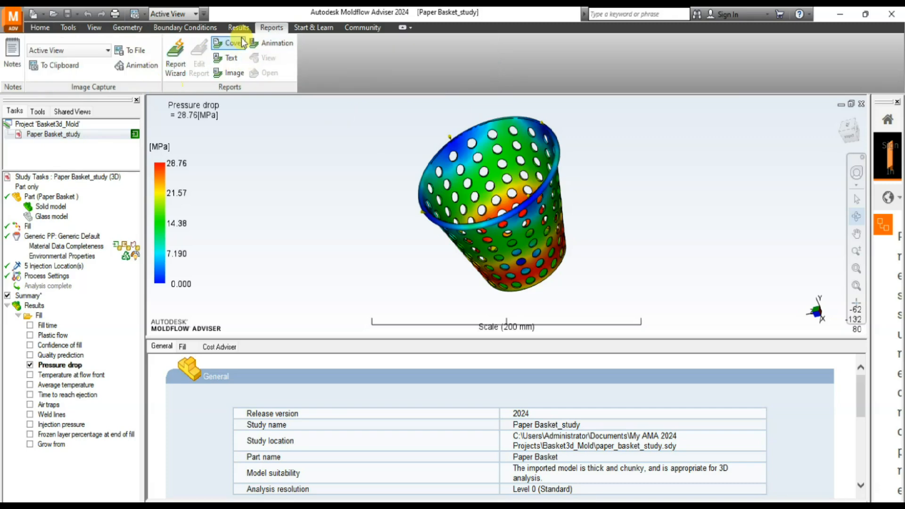
Play the Pressure drop result animation several times and examine how the pressure spreads down the basket's side wall from the rim.
click(237, 28)
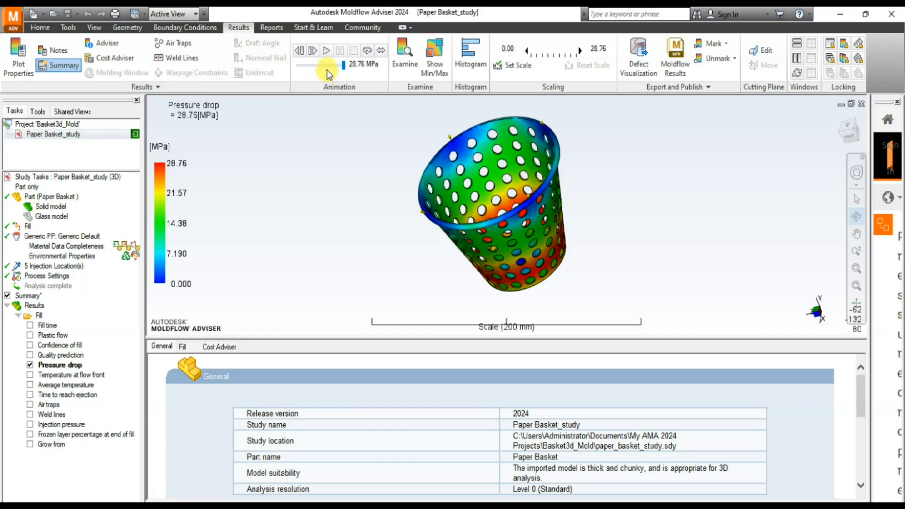
click(327, 51)
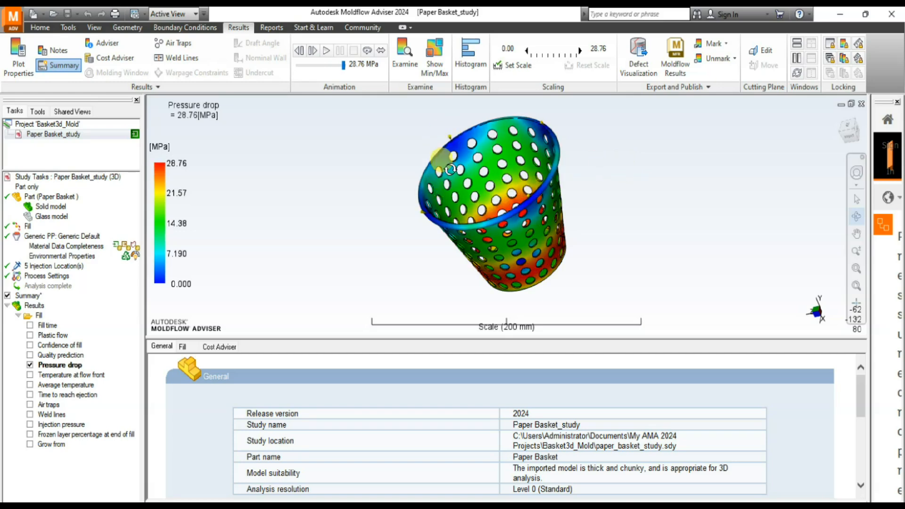
drag(481, 227, 593, 62)
click(326, 51)
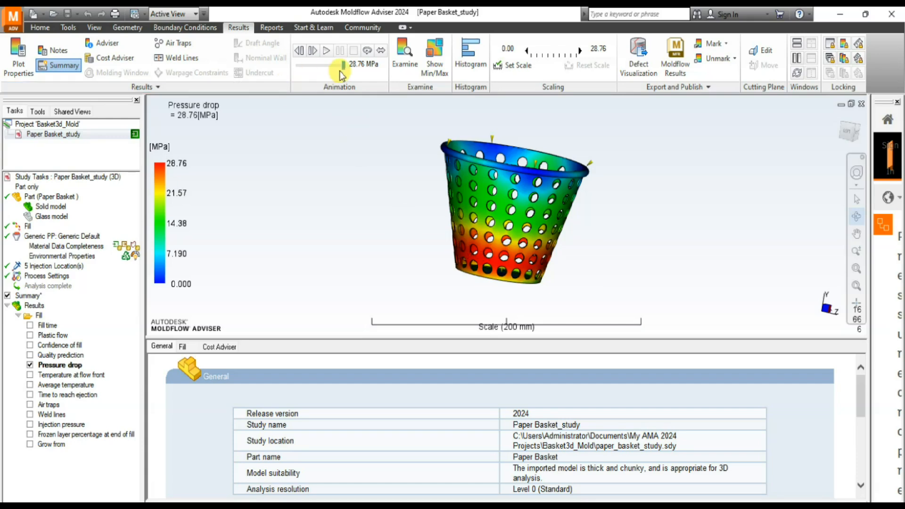
click(324, 51)
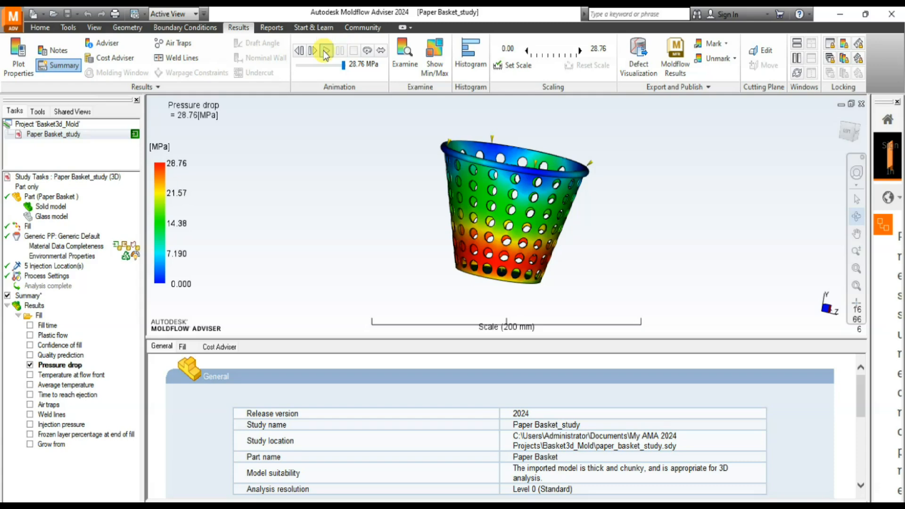
click(326, 52)
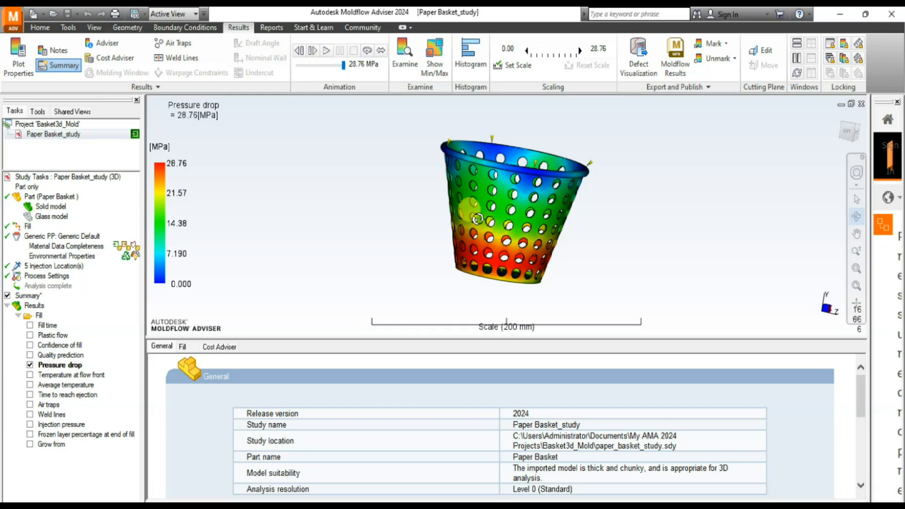
click(327, 52)
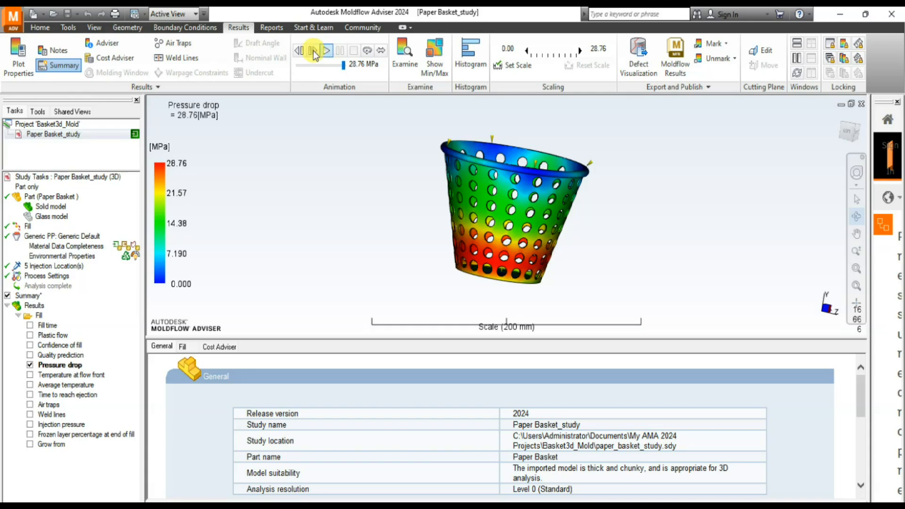
Review the maximum machine injection pressure in the Analysis Wizard's process settings against the Pressure drop plot, and close the wizard without changes.
click(42, 28)
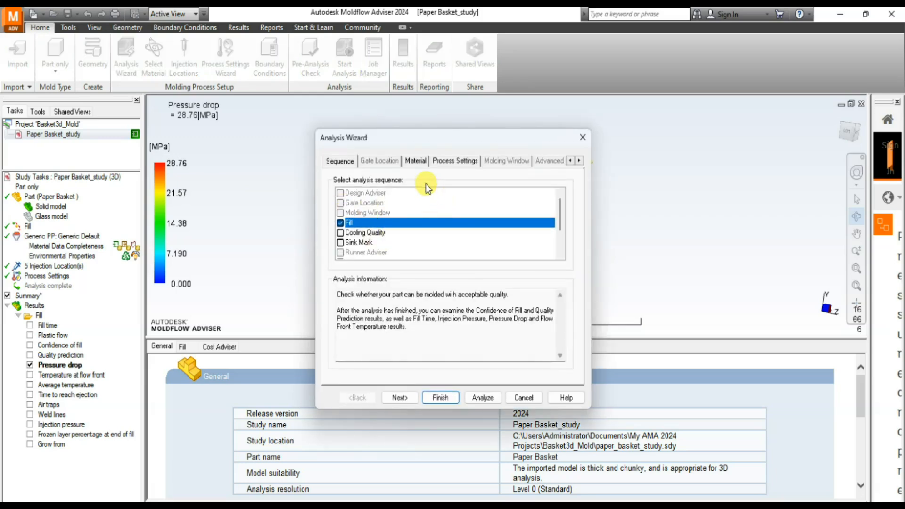
click(453, 161)
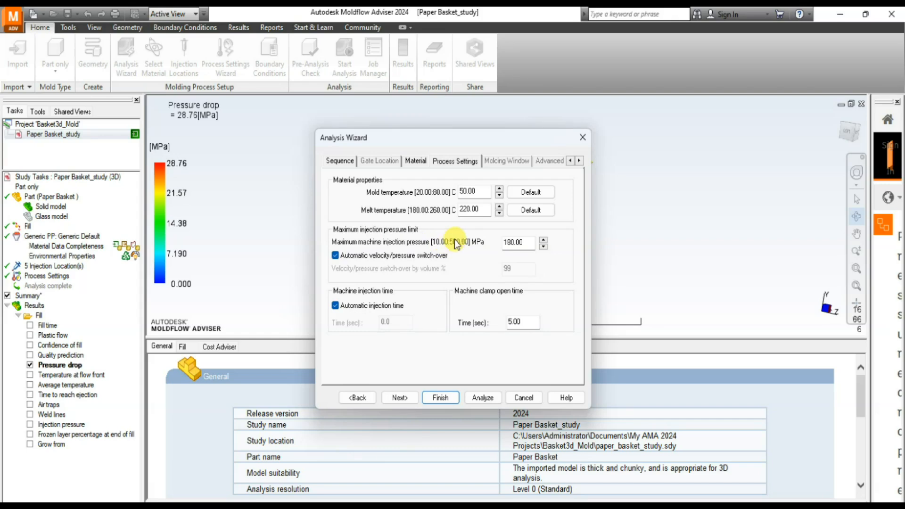
click(516, 242)
drag(553, 143, 542, 307)
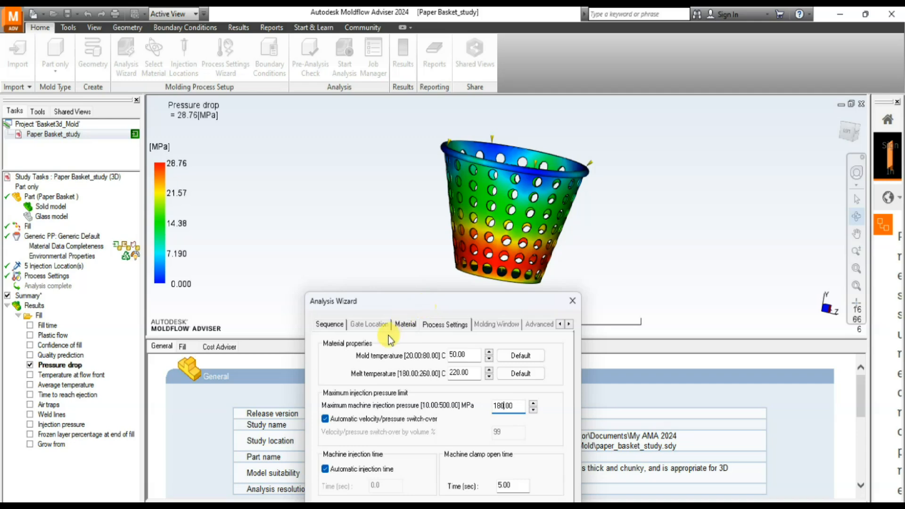
drag(391, 301, 312, 164)
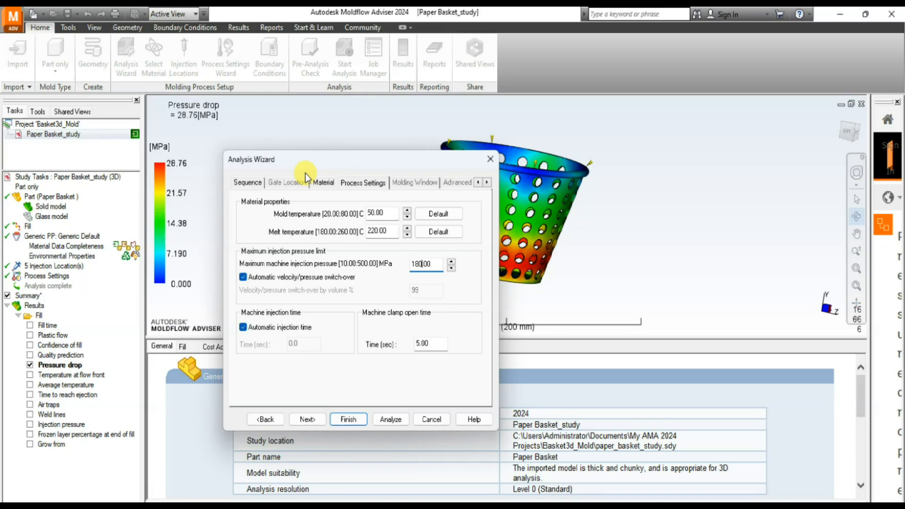
drag(301, 166, 319, 161)
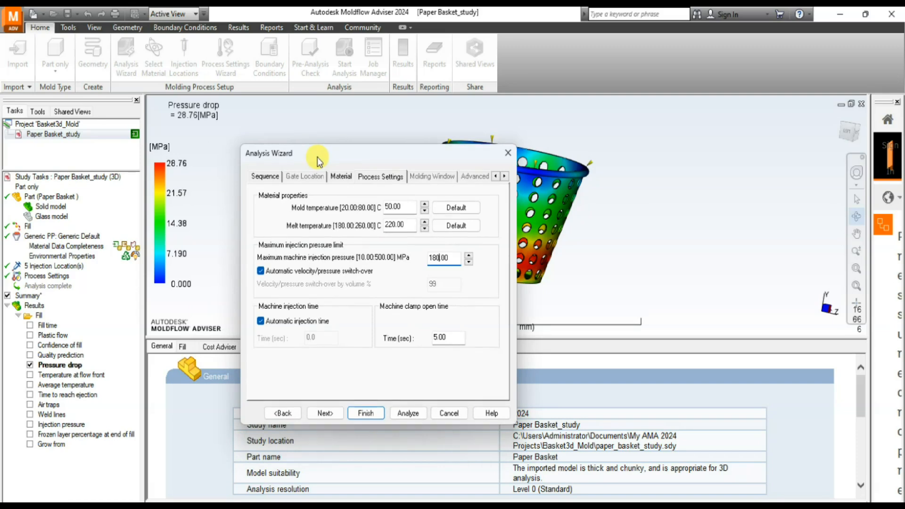
drag(318, 157, 237, 160)
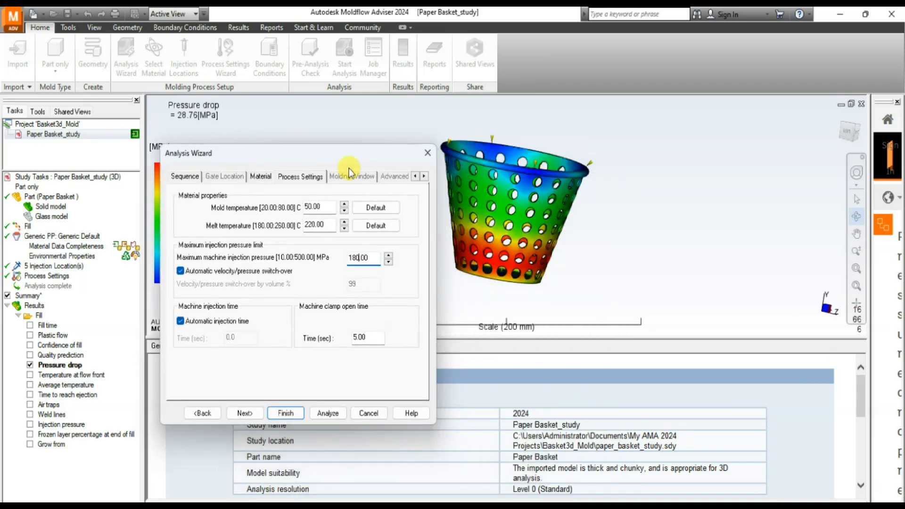
click(427, 152)
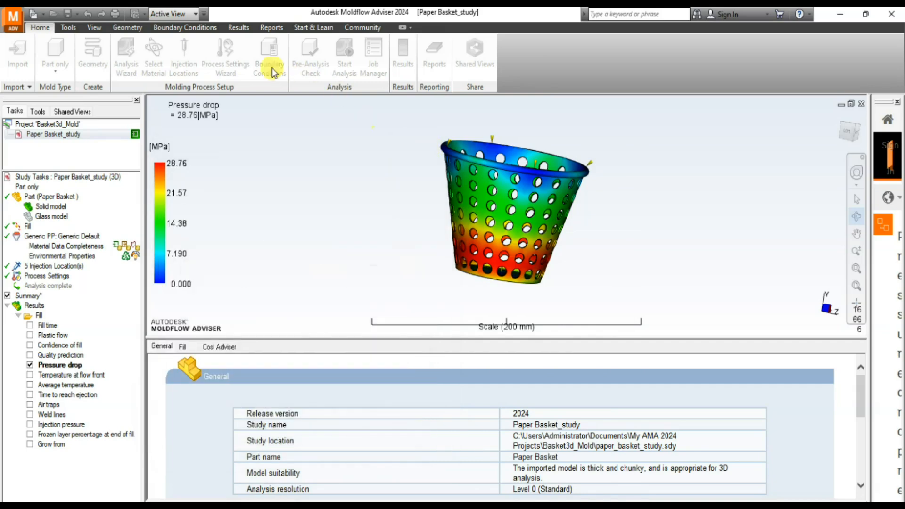
Replay the Pressure drop animation to compare the pressure near the injection locations with that in the last-filled areas of the basket.
click(239, 28)
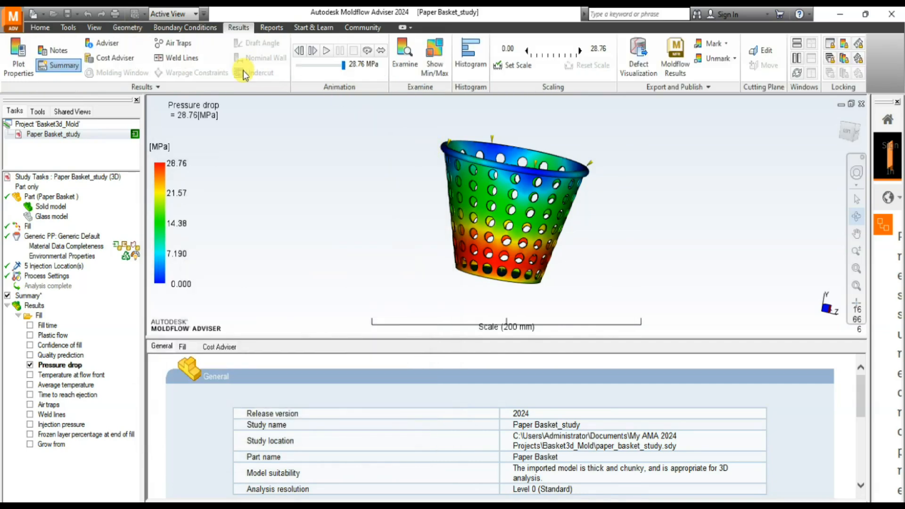
click(327, 51)
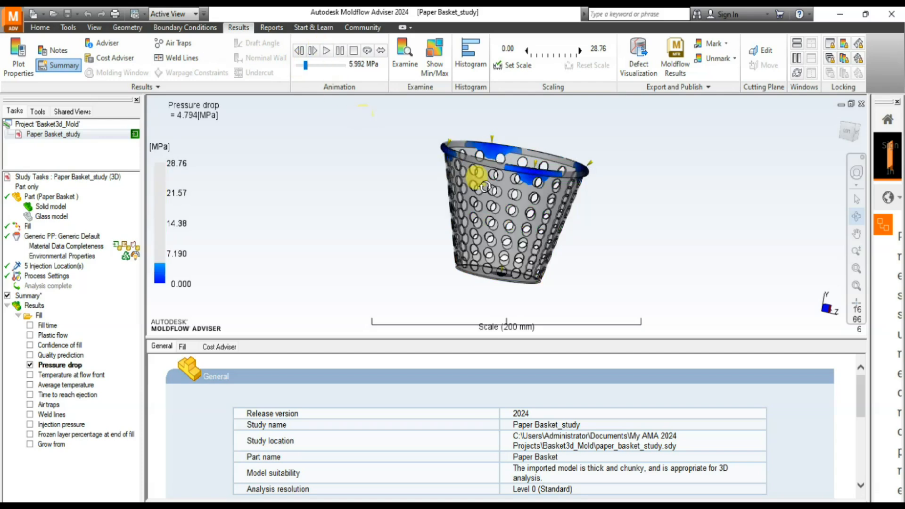
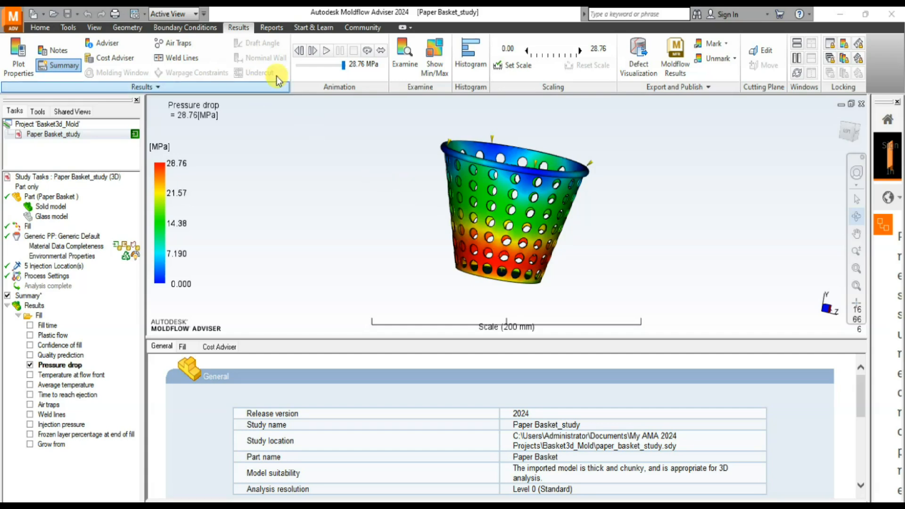
click(325, 51)
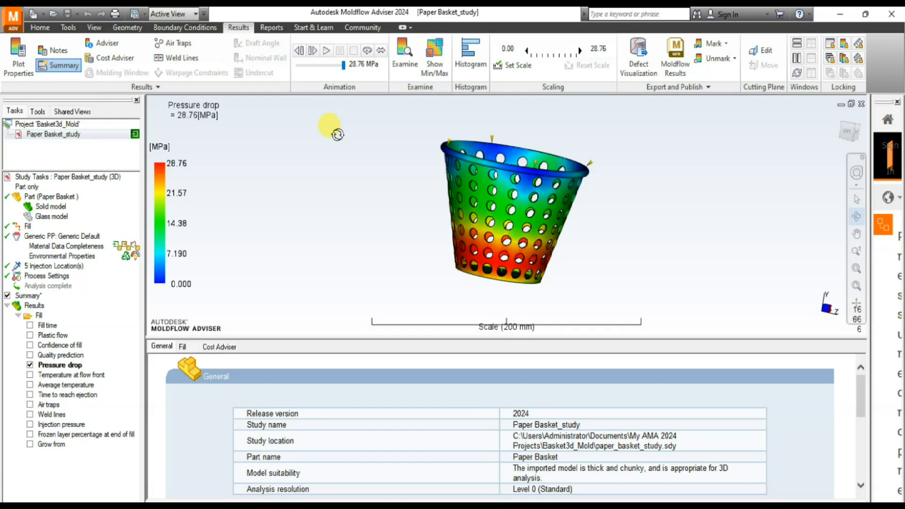
click(325, 52)
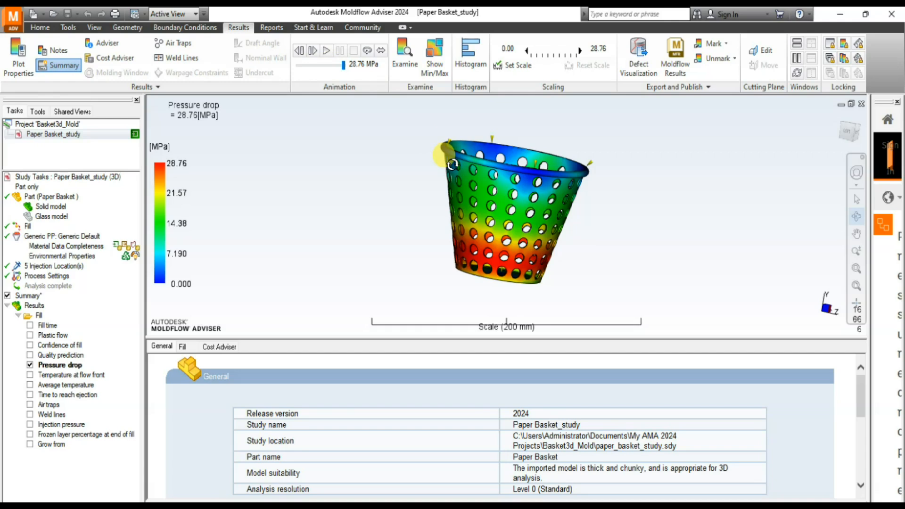
drag(452, 164, 476, 171)
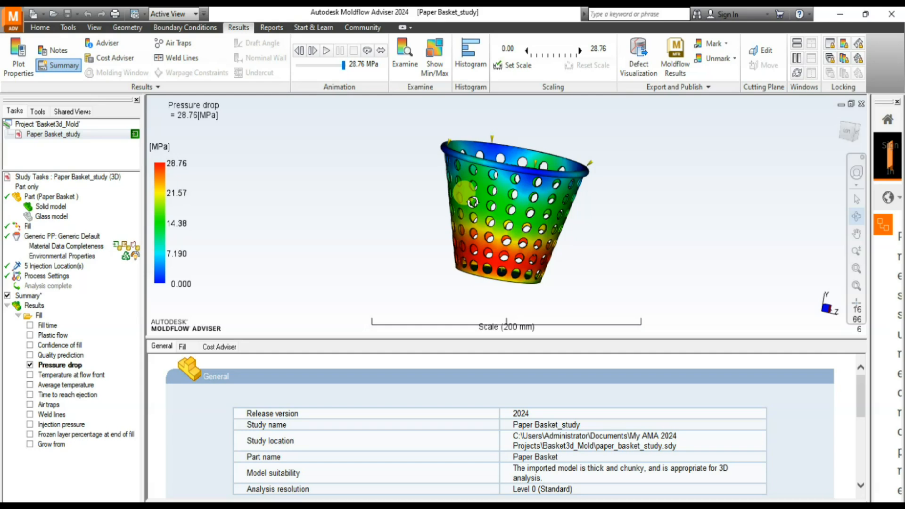
click(326, 50)
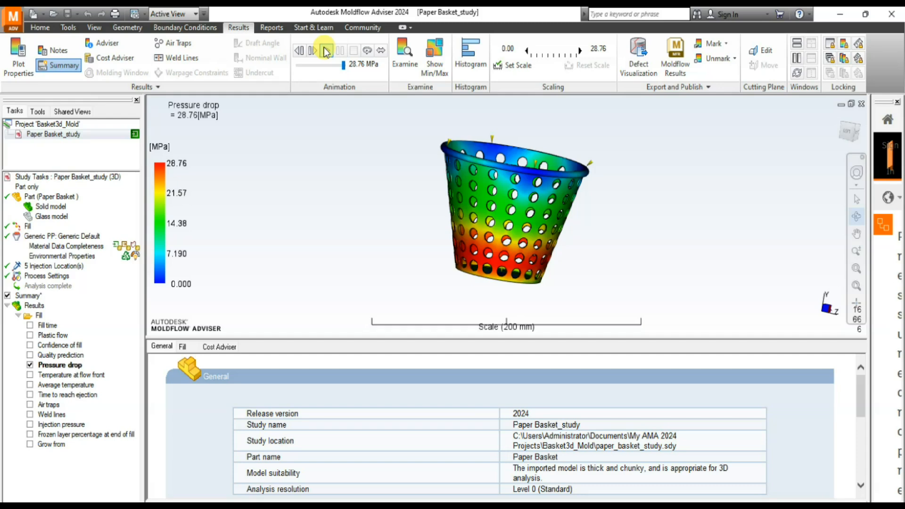
click(325, 51)
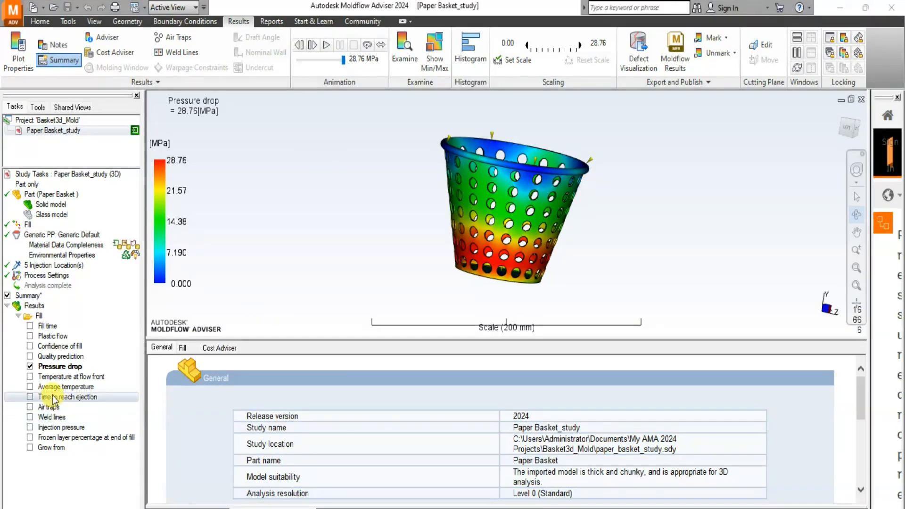
Display the Temperature at flow front result and play its animation repeatedly to examine the temperature distribution on the basket against the legend.
click(31, 377)
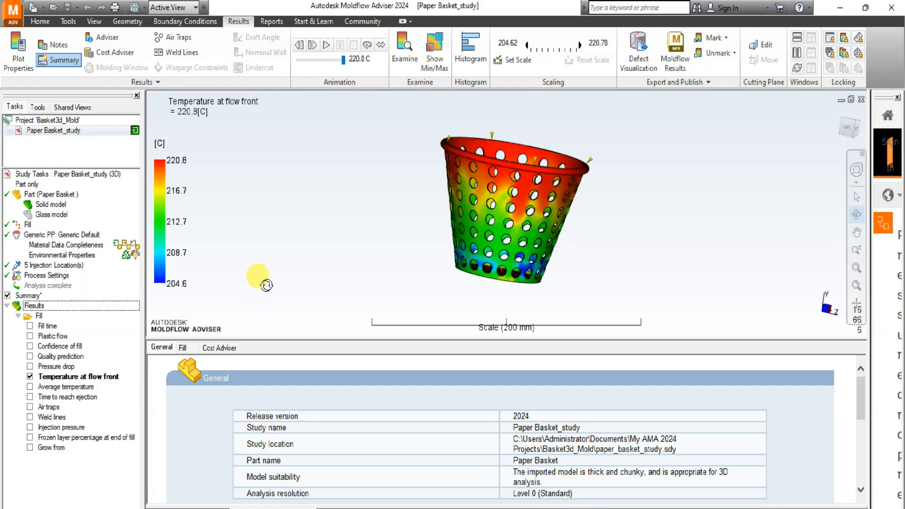
click(326, 45)
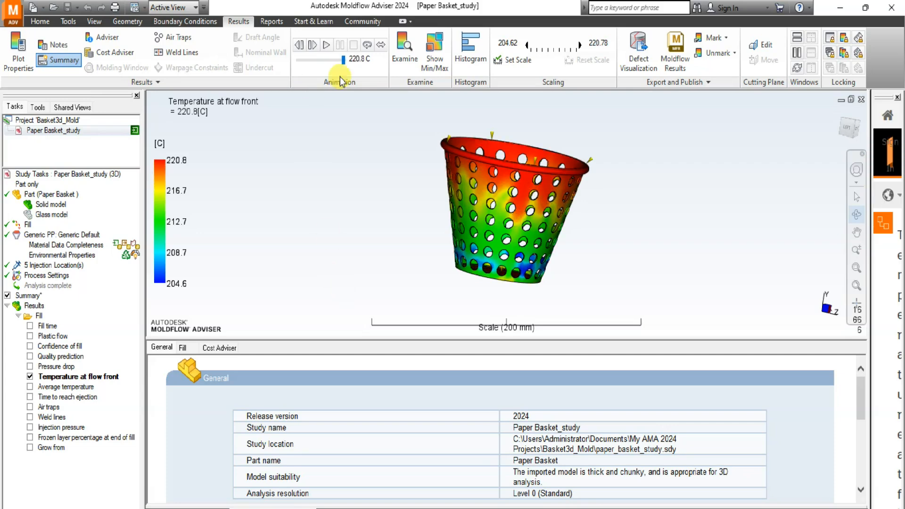
click(326, 45)
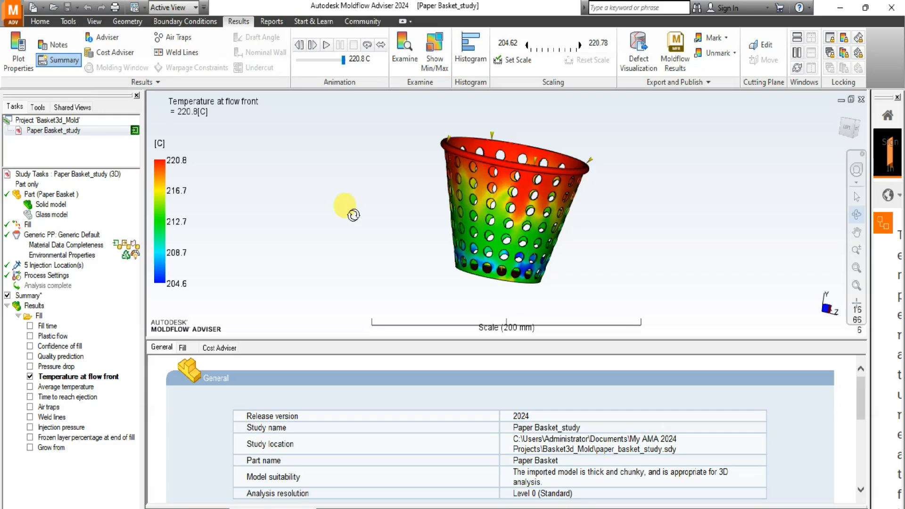
click(326, 44)
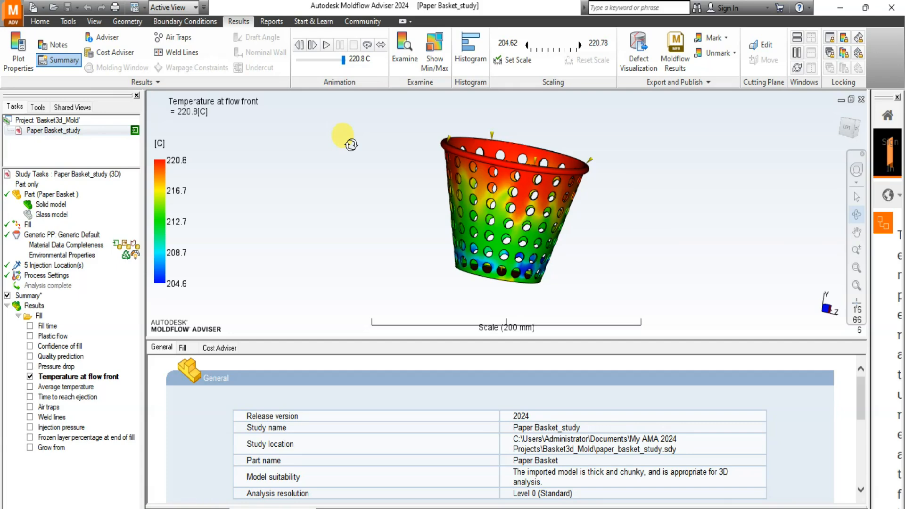
click(326, 46)
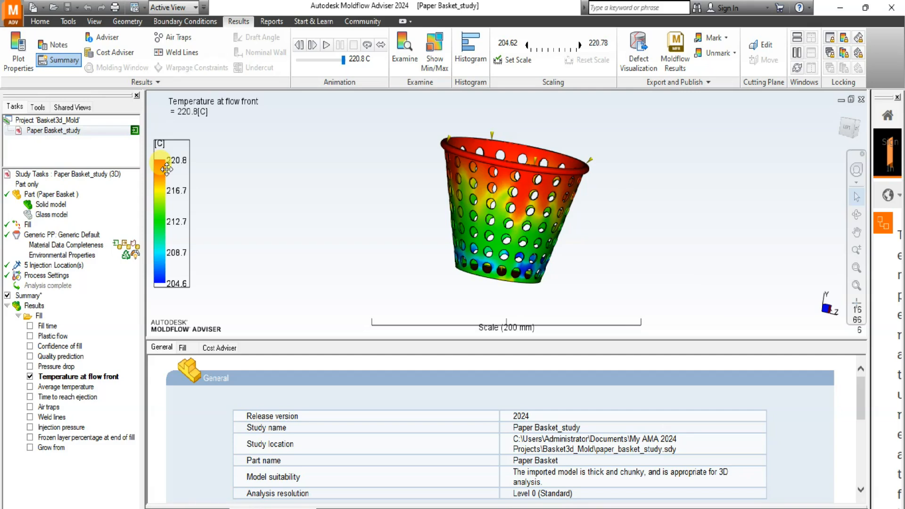
click(329, 45)
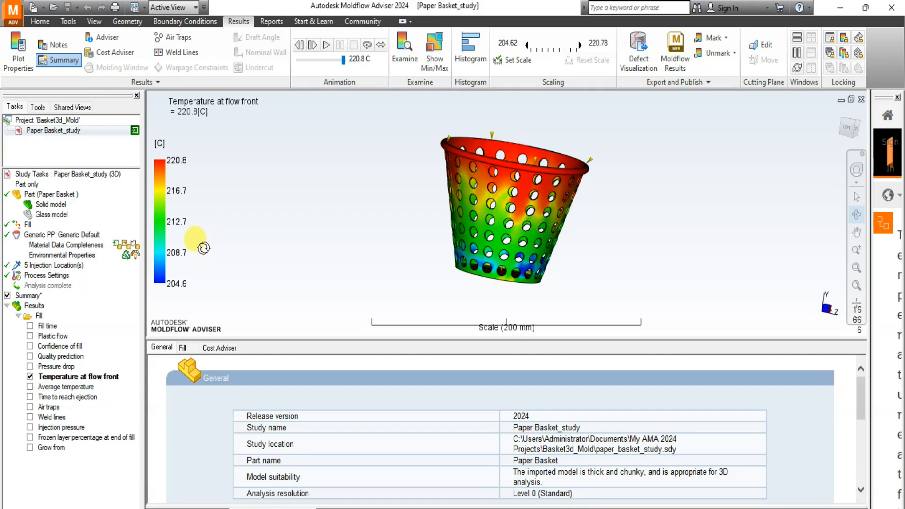
click(327, 45)
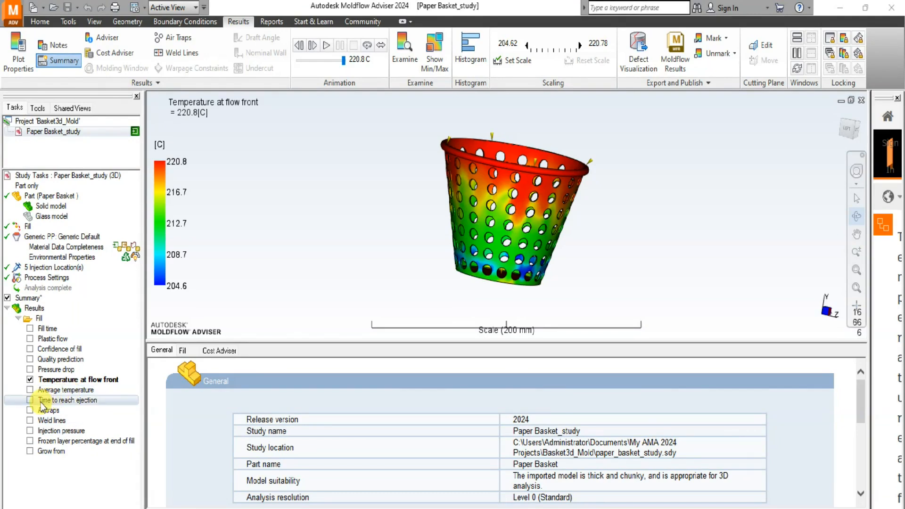
Display the Average temperature result and play its animation repeatedly to examine the temperature distribution across the rim, walls and base.
click(30, 390)
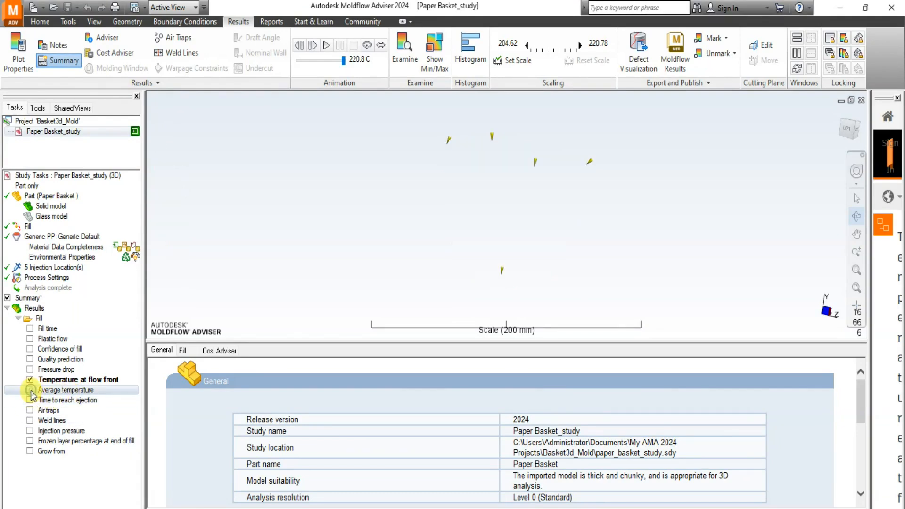
click(326, 45)
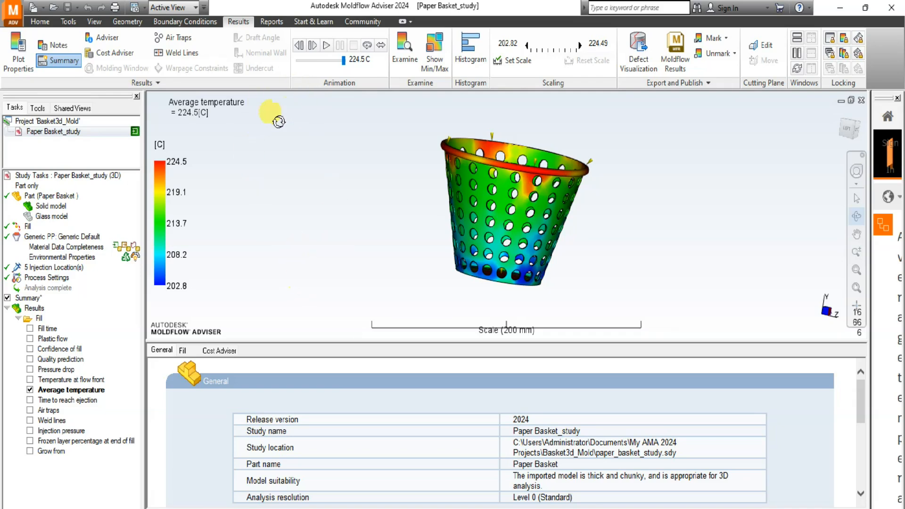
click(326, 45)
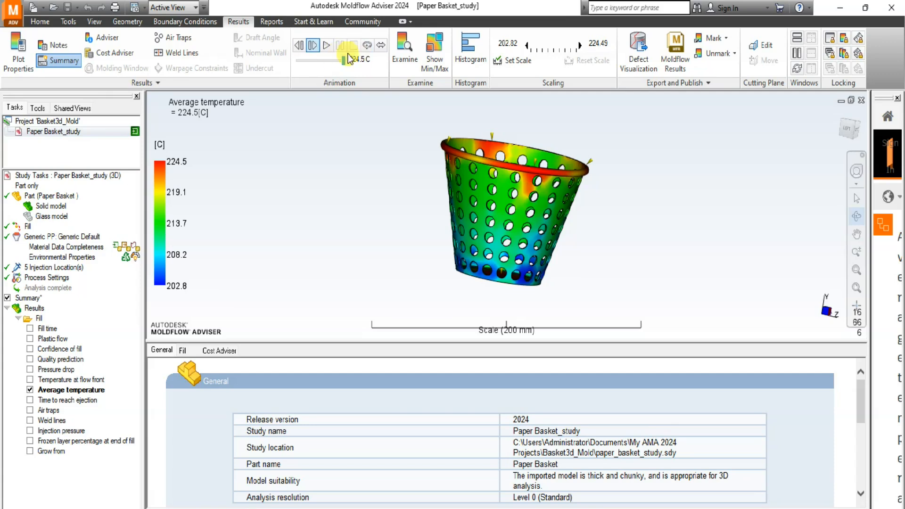
click(326, 45)
click(327, 45)
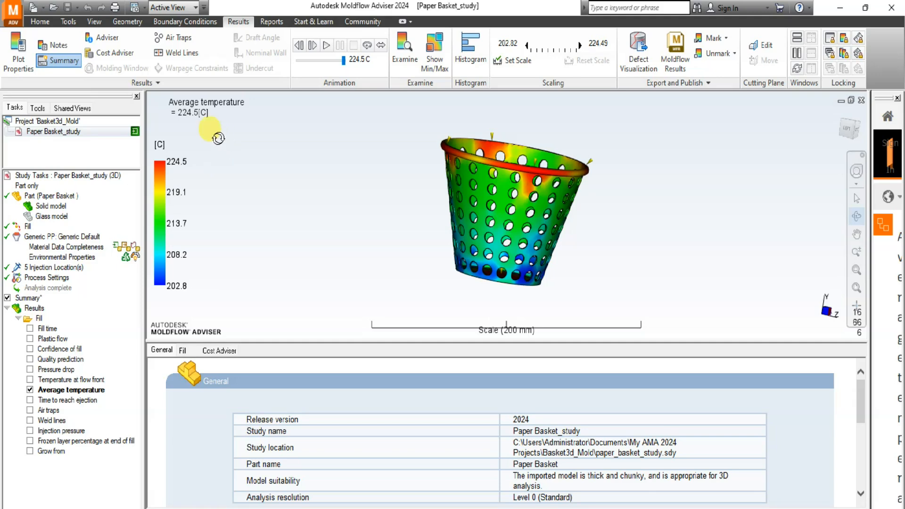
click(325, 51)
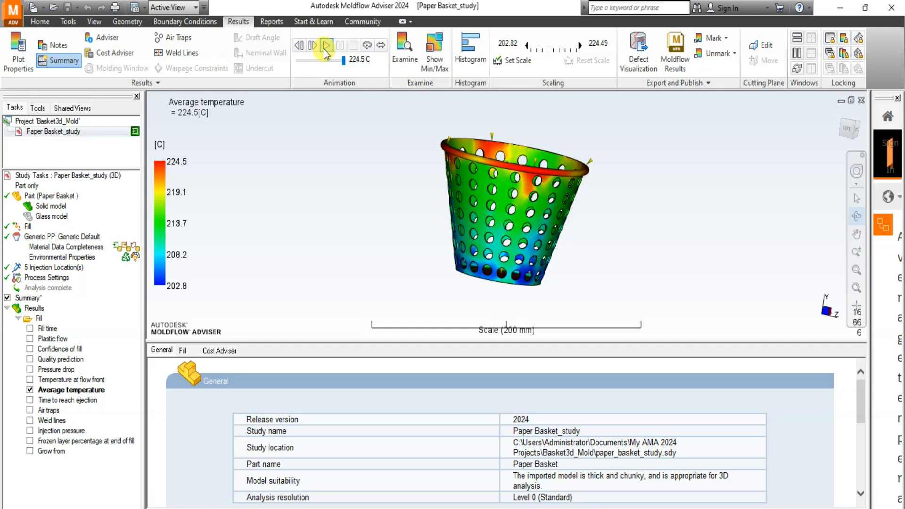
click(325, 47)
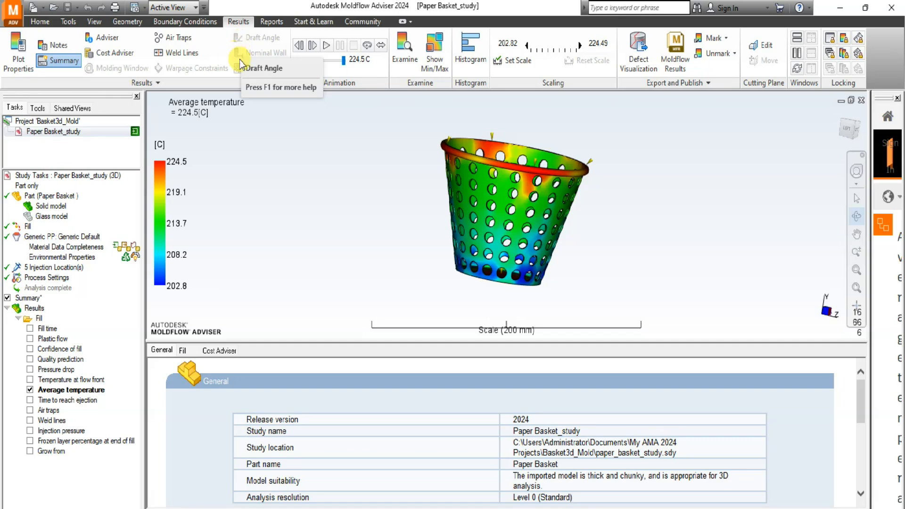
click(328, 49)
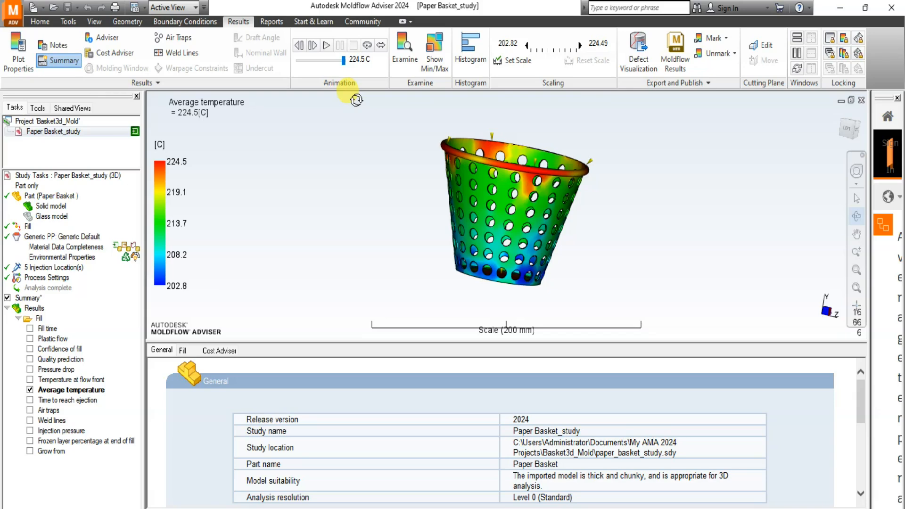
Display the Time to reach ejection result and play its animation repeatedly to compare the rim, walls and base against the legend.
key(Escape)
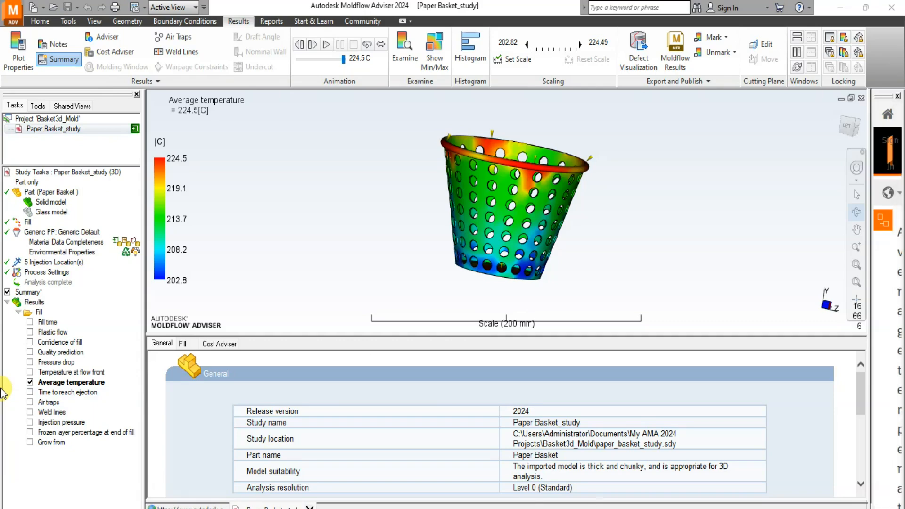
click(30, 393)
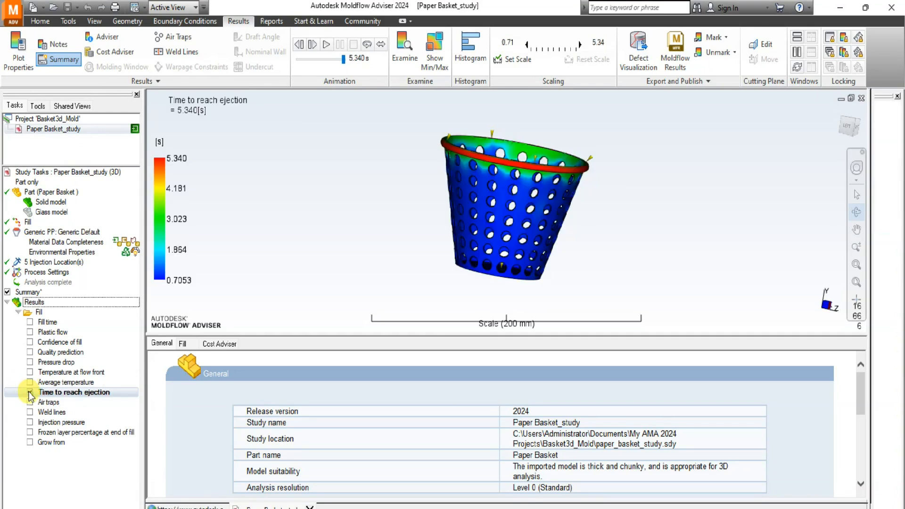
click(326, 46)
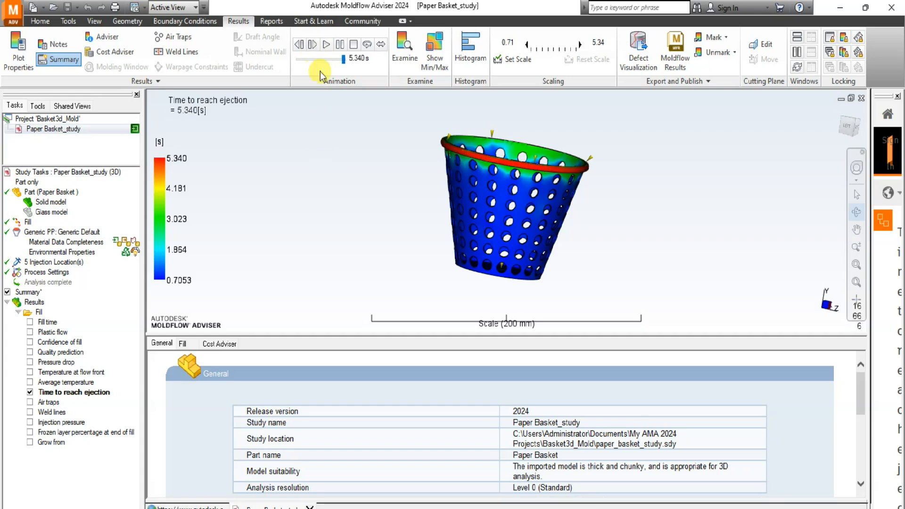
click(326, 44)
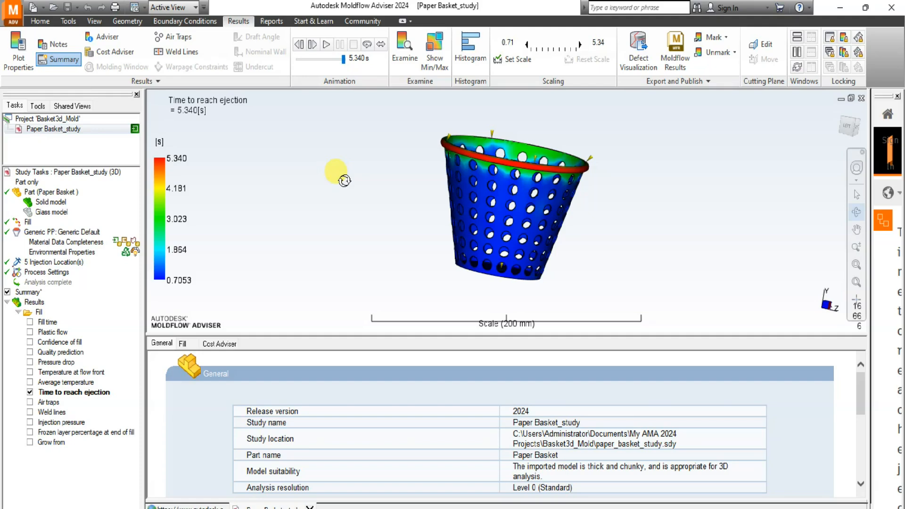
click(326, 44)
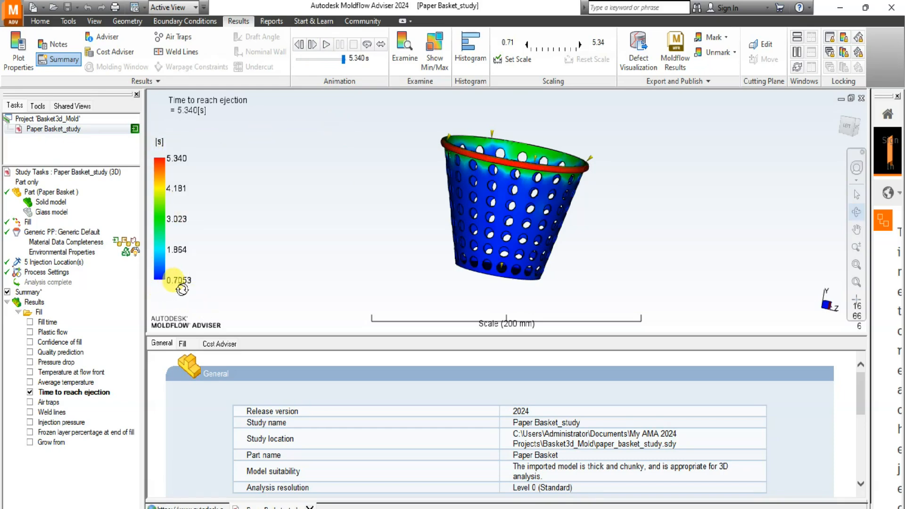
click(166, 178)
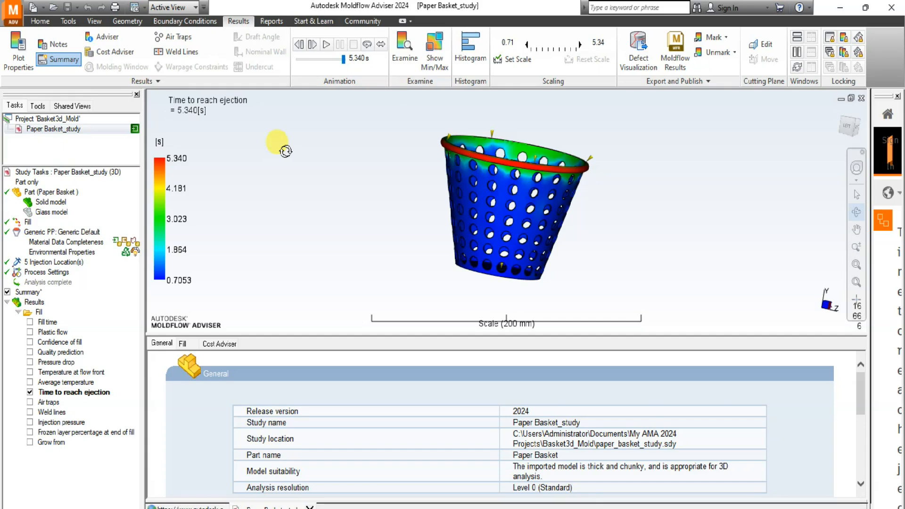
click(326, 44)
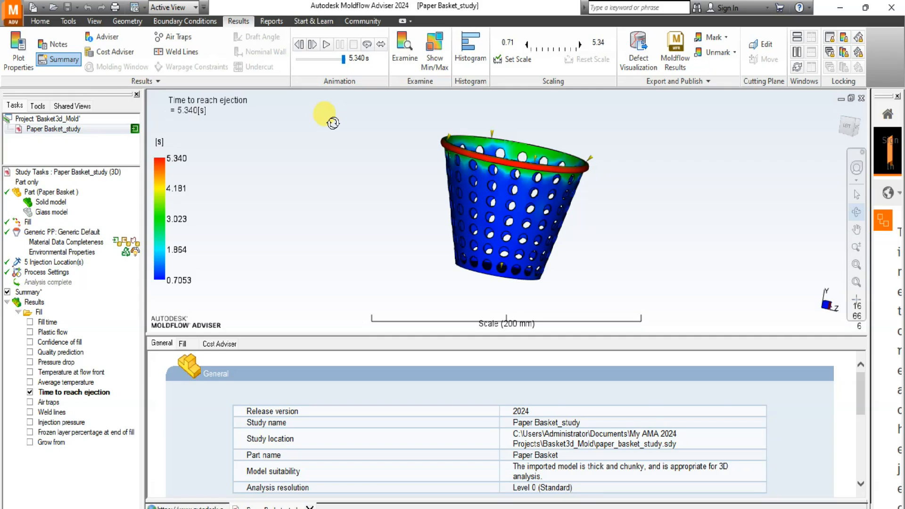
click(326, 45)
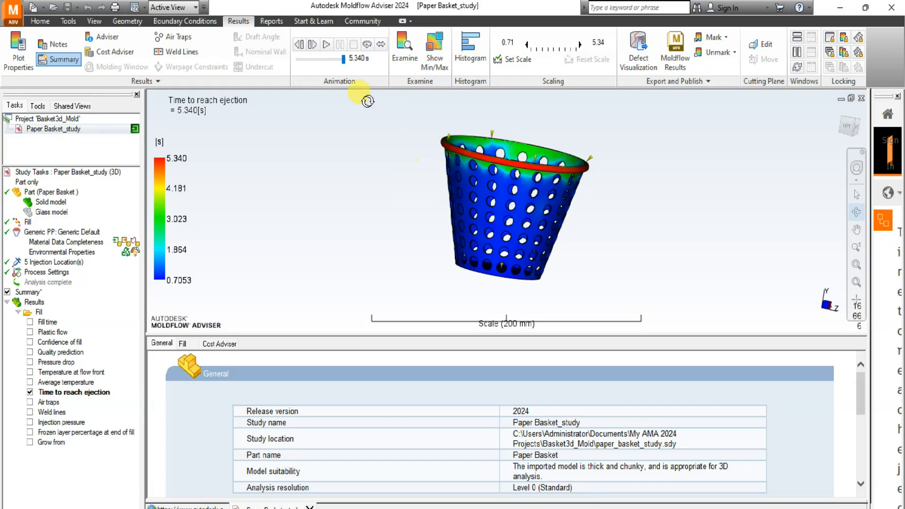
click(326, 45)
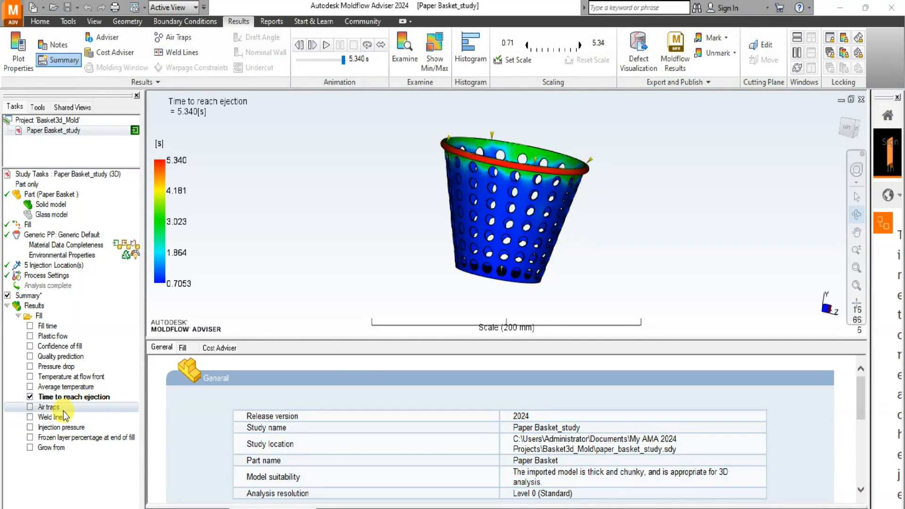
Display the Air traps result and play its animation twice to examine where air traps form on the basket.
click(30, 407)
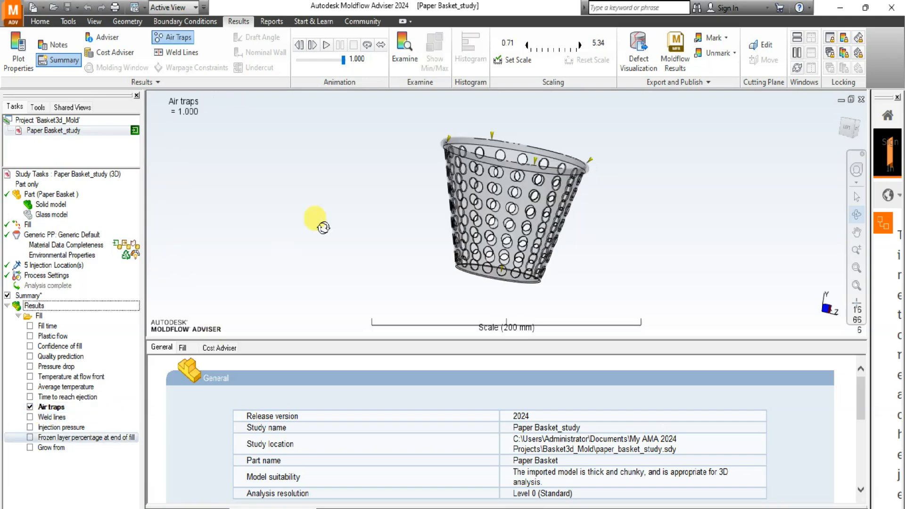
click(325, 46)
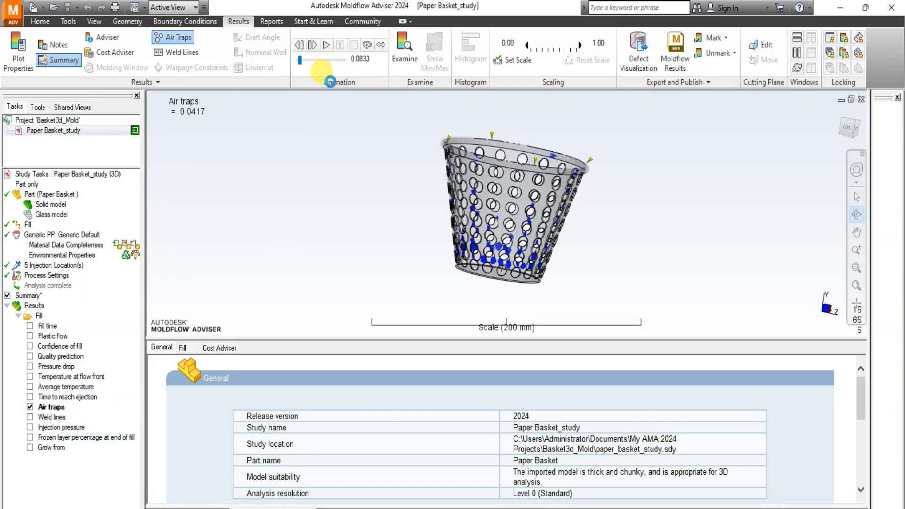
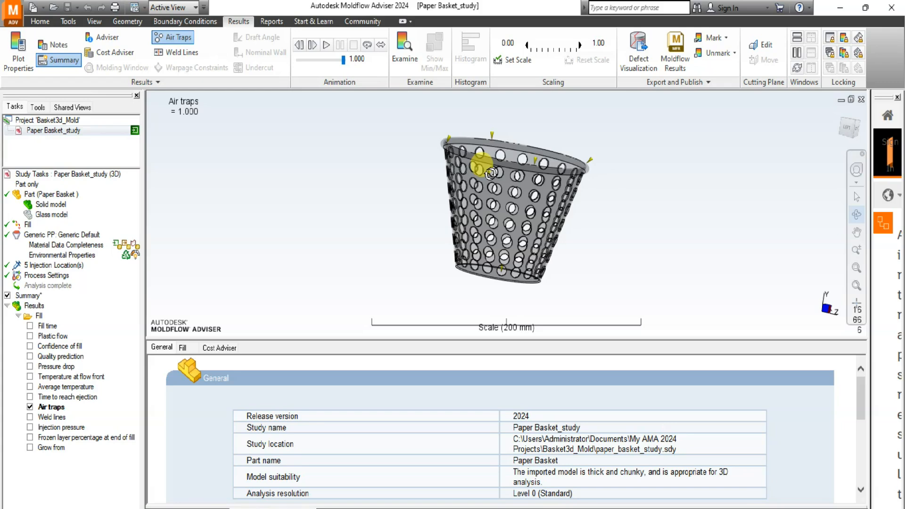
click(326, 46)
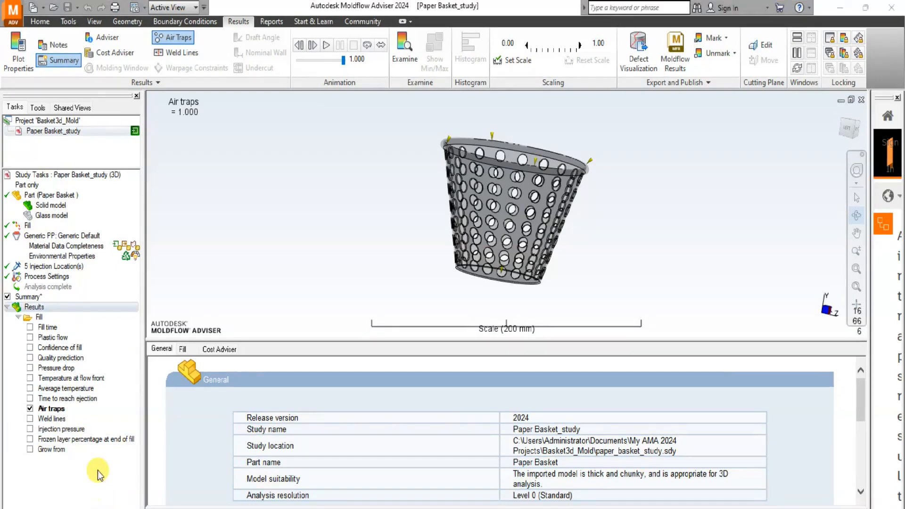
Display the Weld lines result and play its animation to examine the weld line angles against the legend.
click(28, 419)
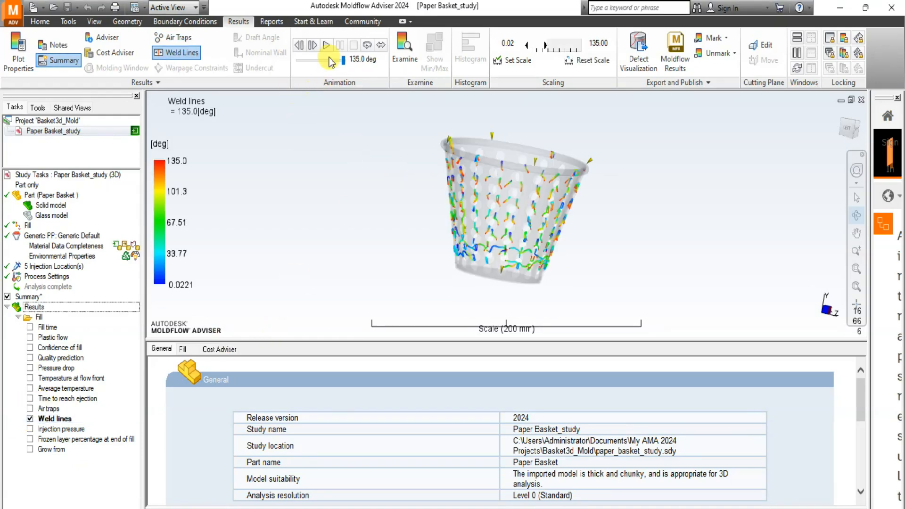
click(326, 45)
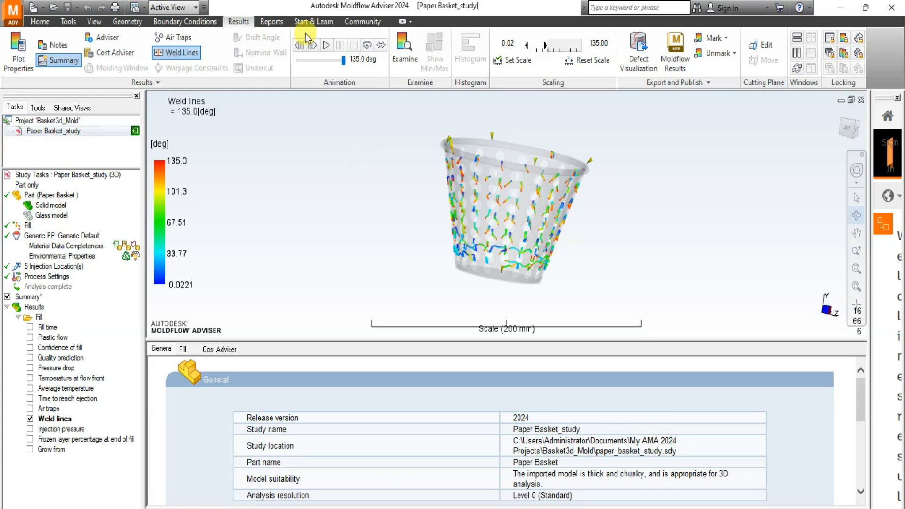
click(326, 45)
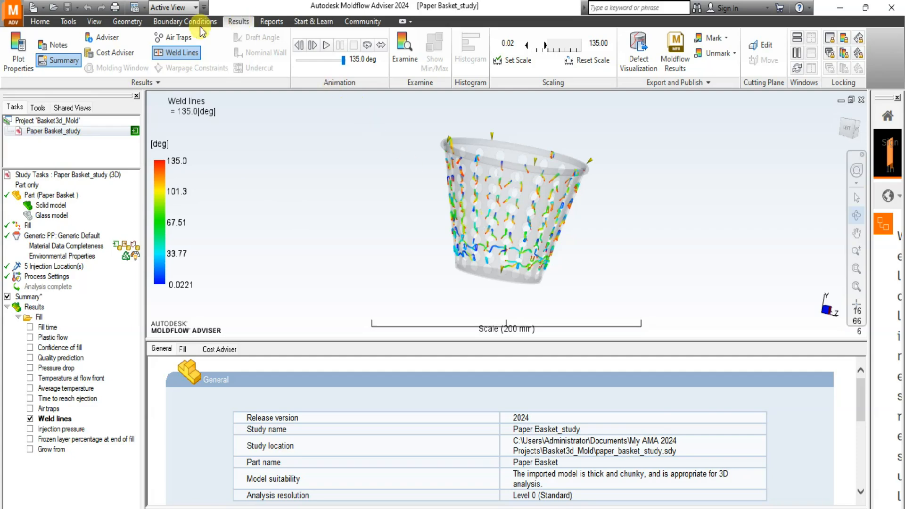
Orbit the basket to examine the weld lines around its holes and lower wall from several sides.
click(94, 21)
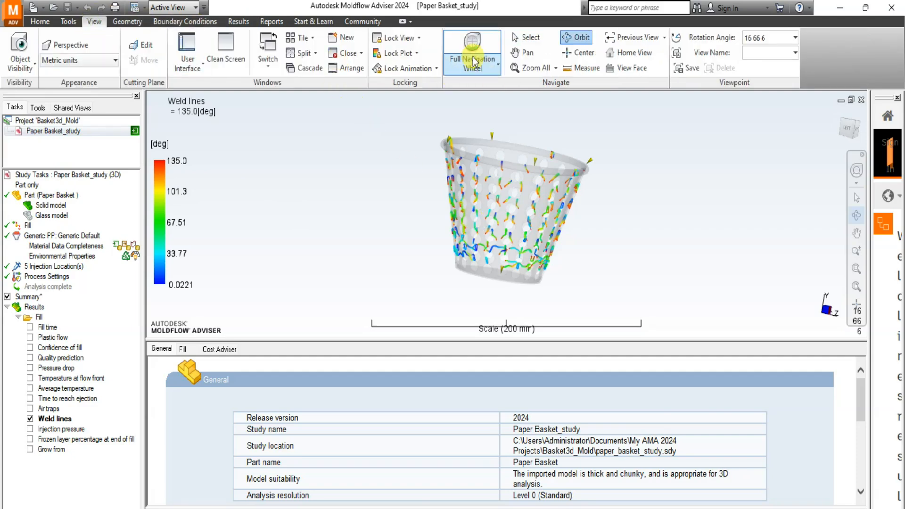
click(576, 37)
mouse_move(508, 170)
mouse_down()
mouse_move(487, 146)
mouse_move(431, 173)
mouse_move(444, 244)
mouse_move(466, 176)
mouse_move(549, 147)
mouse_move(615, 146)
mouse_move(486, 120)
mouse_move(556, 221)
mouse_move(588, 297)
mouse_move(486, 126)
mouse_up()
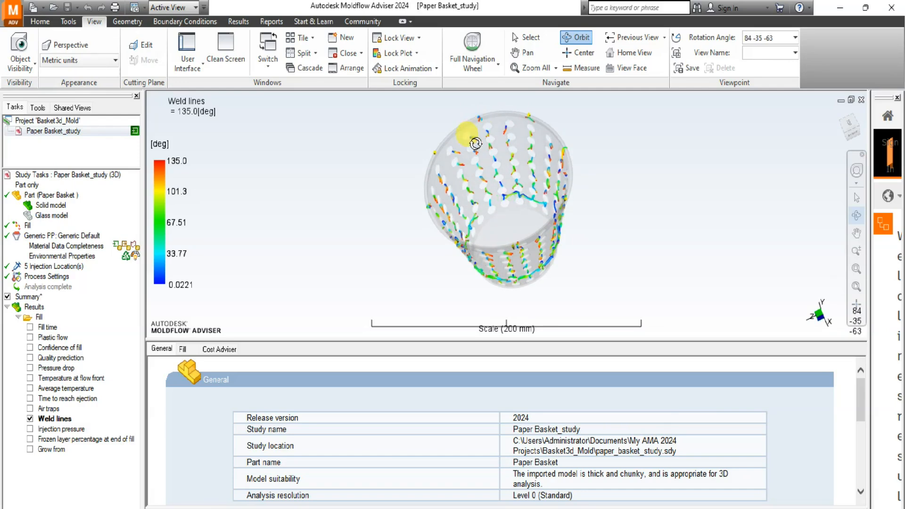
drag(475, 207, 479, 170)
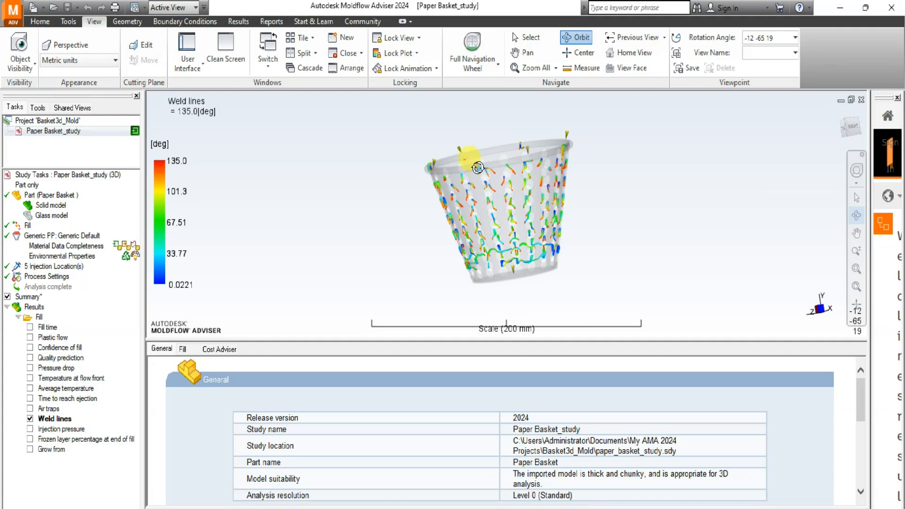
mouse_move(488, 197)
mouse_down()
mouse_move(484, 186)
mouse_move(456, 247)
mouse_move(455, 217)
mouse_move(467, 202)
mouse_move(481, 203)
mouse_up()
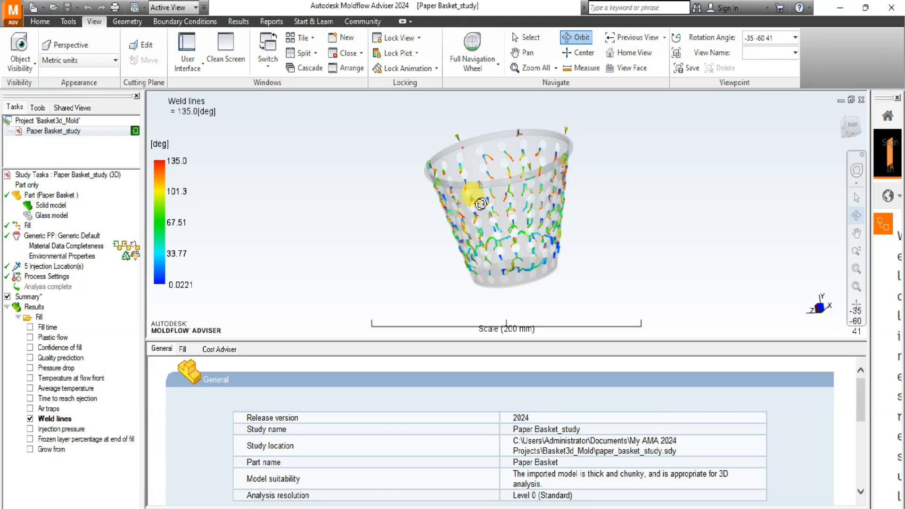
mouse_move(530, 210)
mouse_down()
mouse_move(528, 185)
mouse_move(489, 235)
mouse_up()
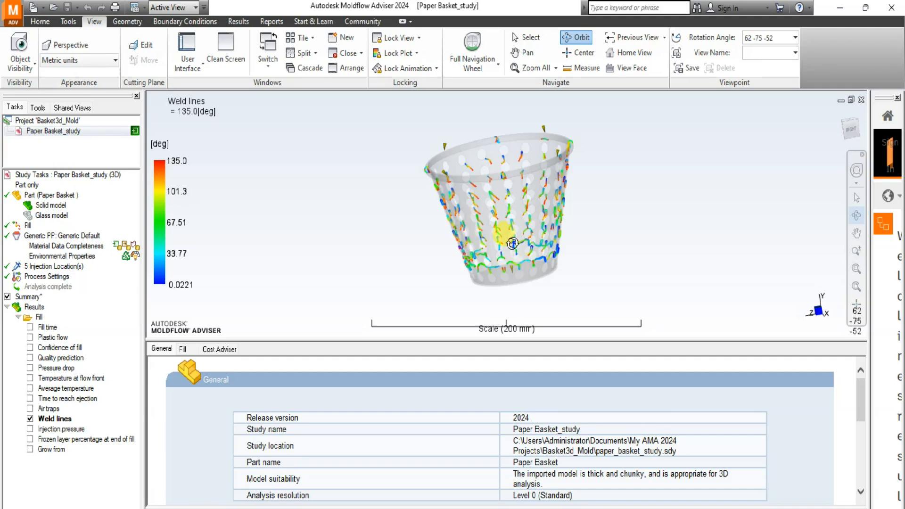
drag(515, 219, 482, 222)
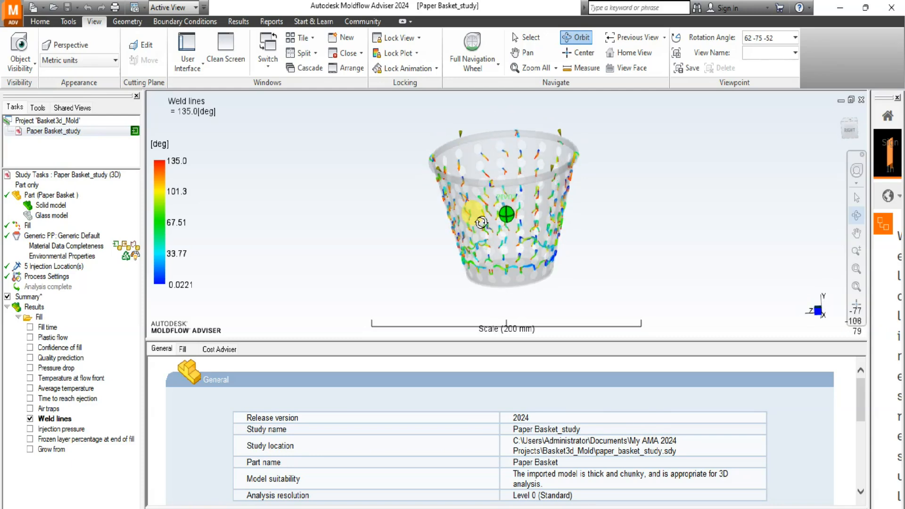
drag(481, 220, 494, 191)
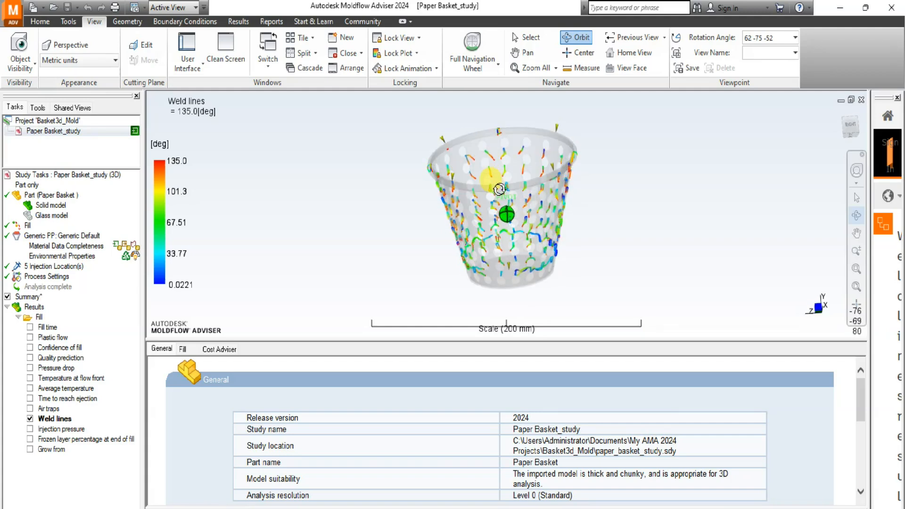
Replay the Weld lines animation and inspect the weld lines from the open top, underside and front of the basket.
click(234, 22)
click(325, 46)
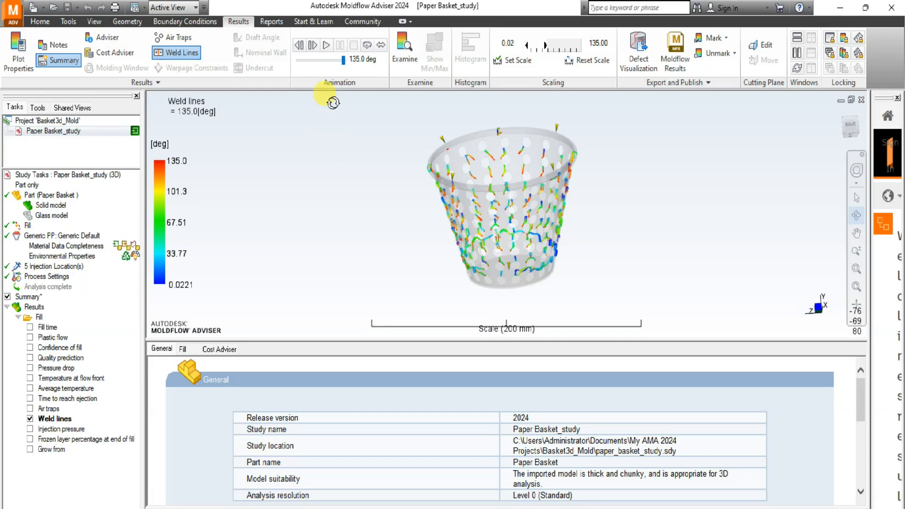
click(327, 44)
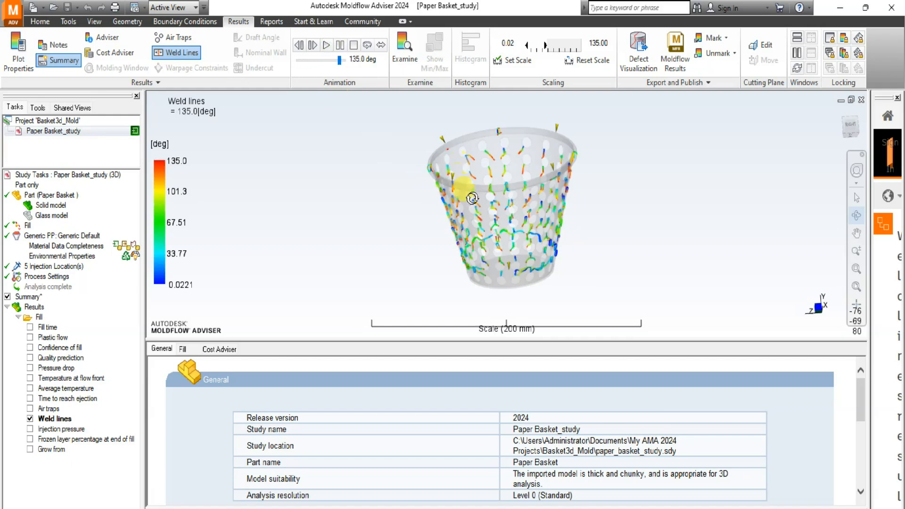
drag(478, 169, 478, 167)
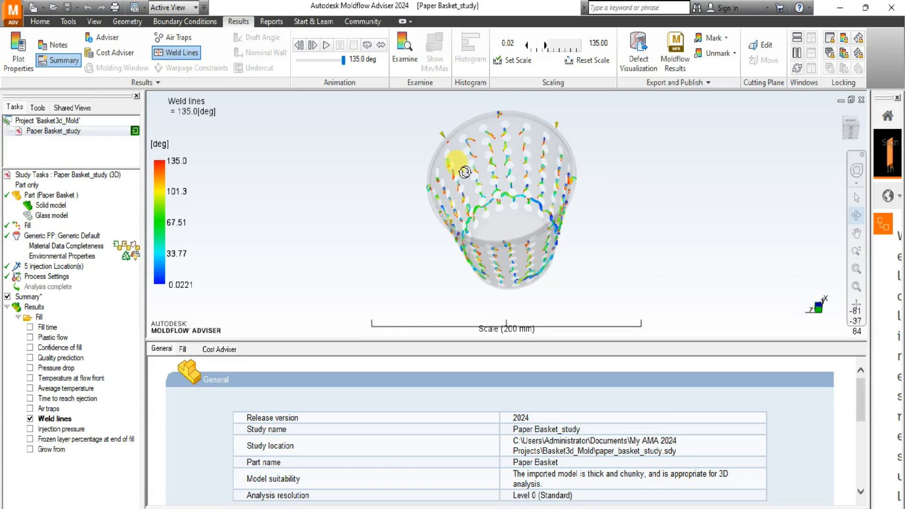
drag(461, 221, 464, 171)
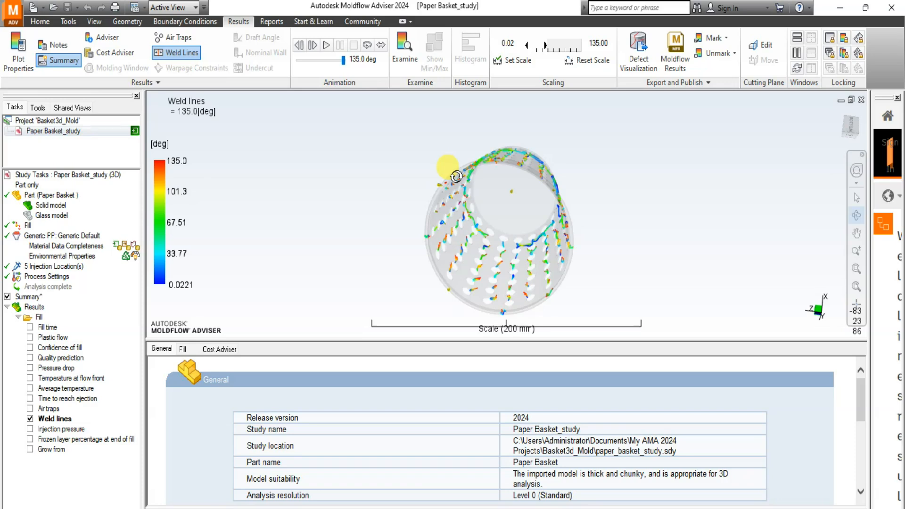
drag(457, 213, 456, 324)
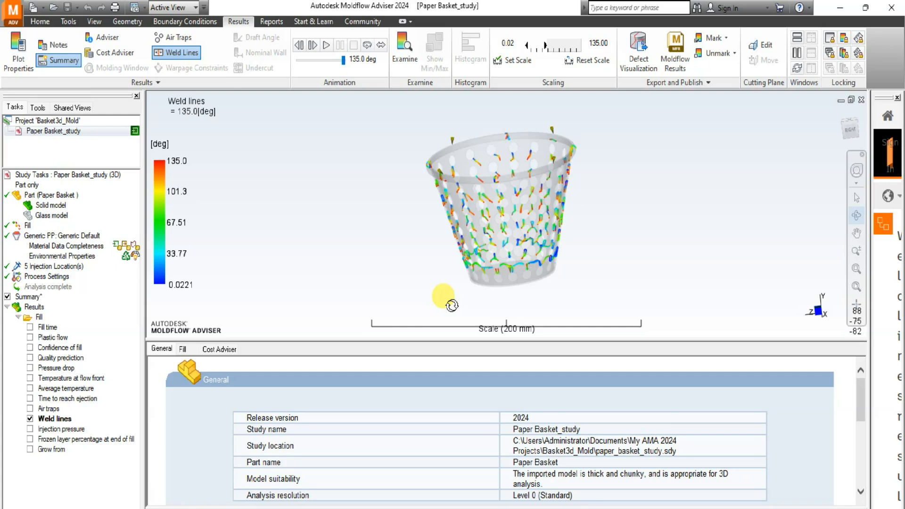
mouse_move(452, 306)
mouse_down()
mouse_move(413, 284)
mouse_move(414, 203)
mouse_move(534, 178)
mouse_move(557, 160)
mouse_move(528, 158)
mouse_move(467, 172)
mouse_move(552, 208)
mouse_move(593, 156)
mouse_move(511, 206)
mouse_move(471, 151)
mouse_move(475, 141)
mouse_move(469, 236)
mouse_move(505, 146)
mouse_move(453, 220)
mouse_move(426, 141)
mouse_up()
mouse_move(431, 206)
mouse_down()
mouse_move(519, 253)
mouse_move(515, 209)
mouse_move(542, 208)
mouse_move(388, 204)
mouse_move(385, 269)
mouse_move(515, 257)
mouse_move(572, 229)
mouse_move(367, 111)
mouse_move(345, 124)
mouse_up()
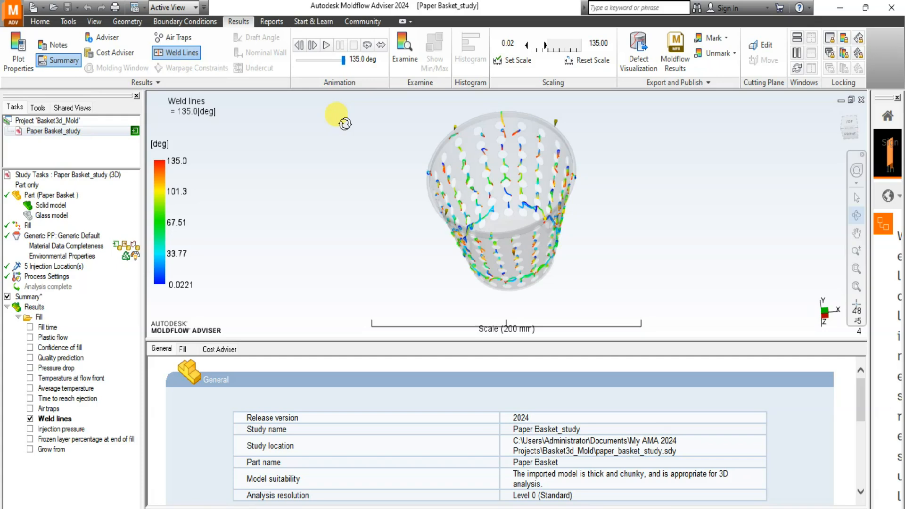
mouse_move(440, 197)
mouse_down()
mouse_move(449, 151)
mouse_move(460, 156)
mouse_up()
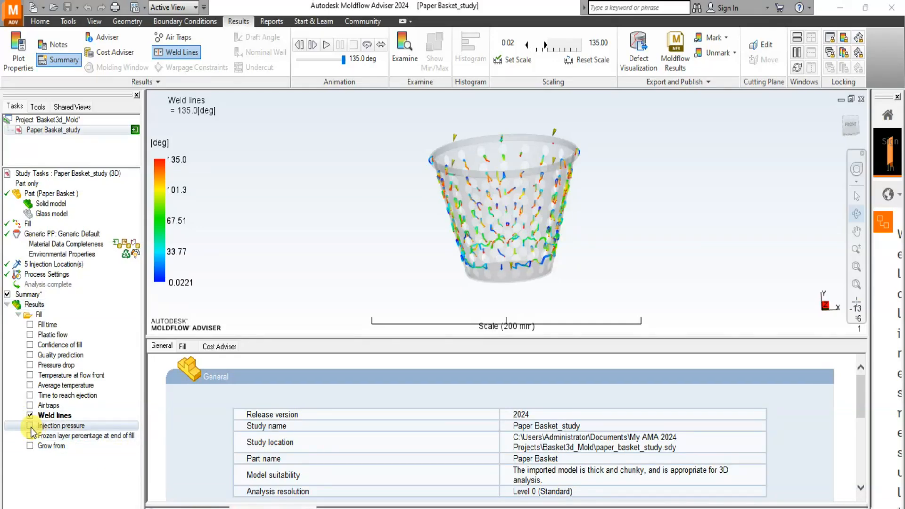
Display the Injection pressure result, play its animation, and examine the pressure distribution on the basket's base, outer walls and interior.
click(30, 426)
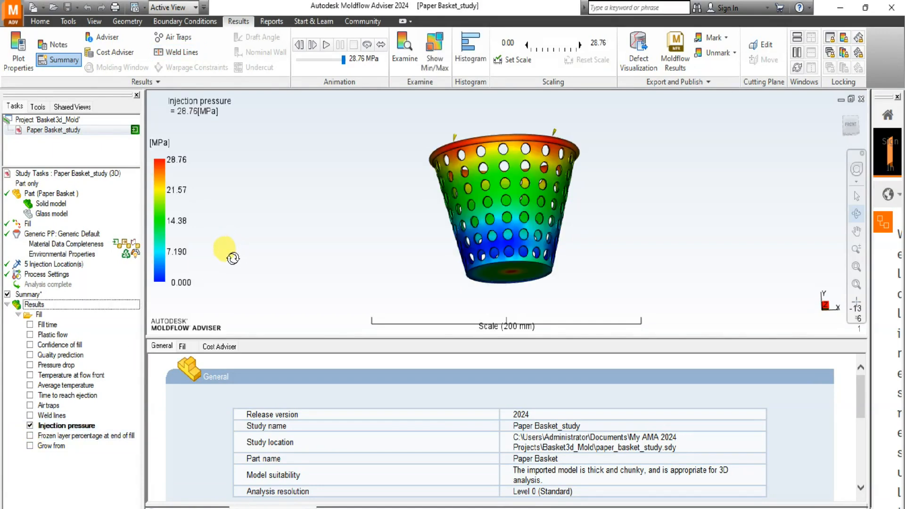
click(326, 46)
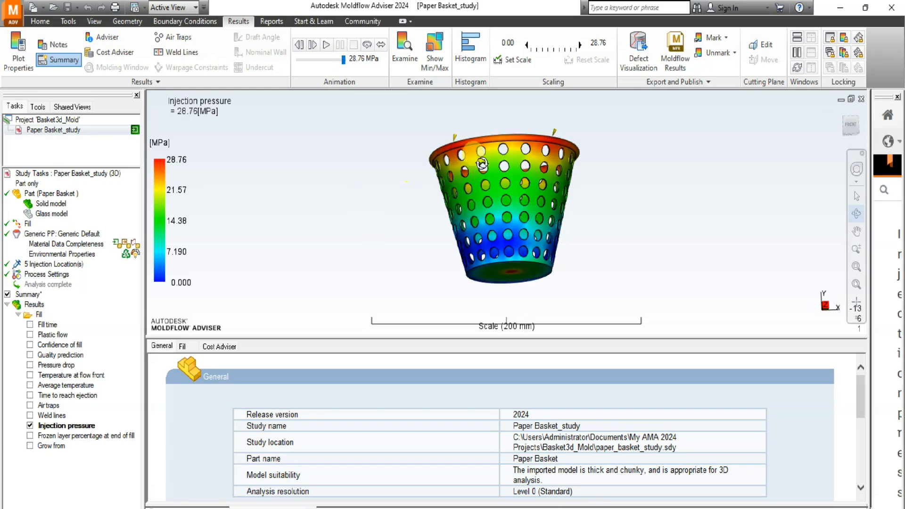
mouse_move(475, 155)
mouse_down()
mouse_move(480, 231)
mouse_move(419, 137)
mouse_up()
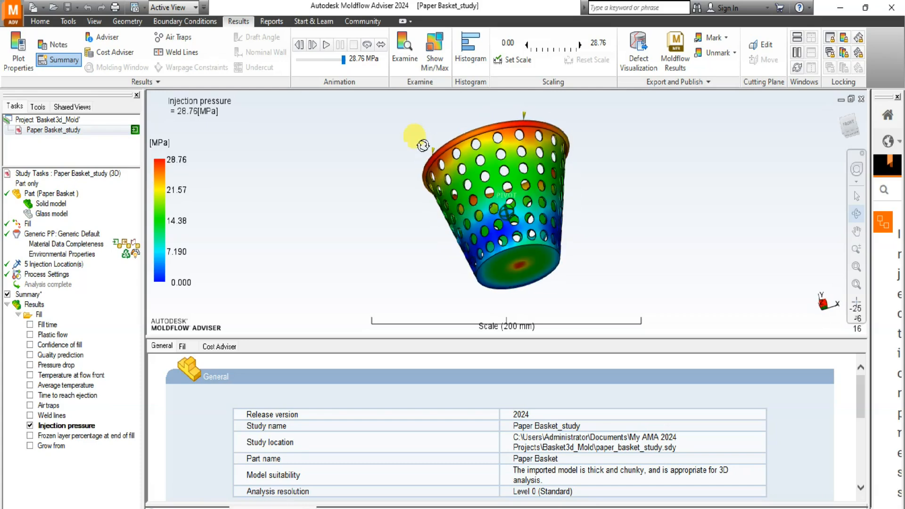
click(326, 44)
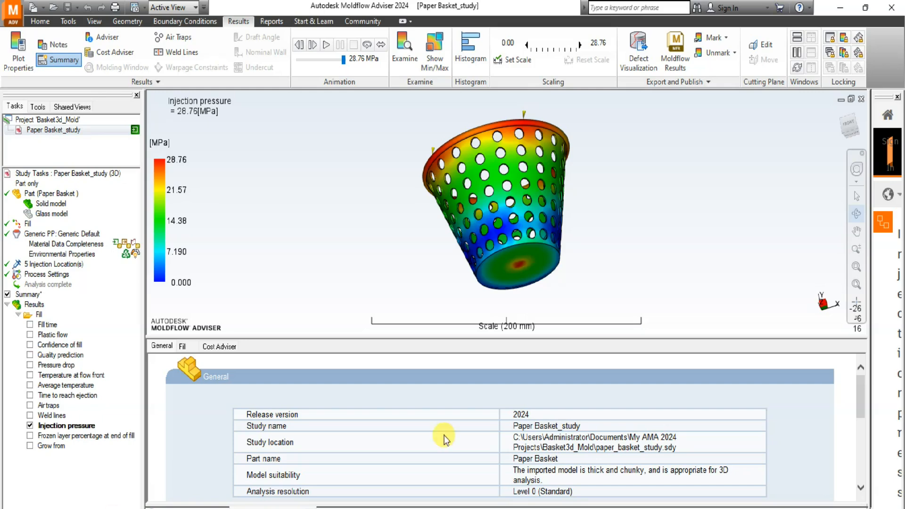
drag(472, 180, 478, 239)
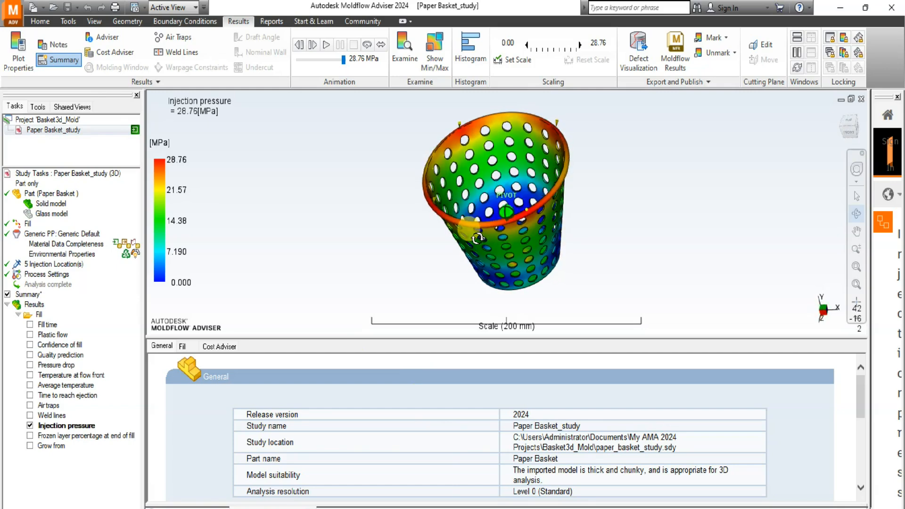
Orbit the basket to examine the injection pressure distribution on its side walls, rim and underside.
drag(478, 238, 493, 220)
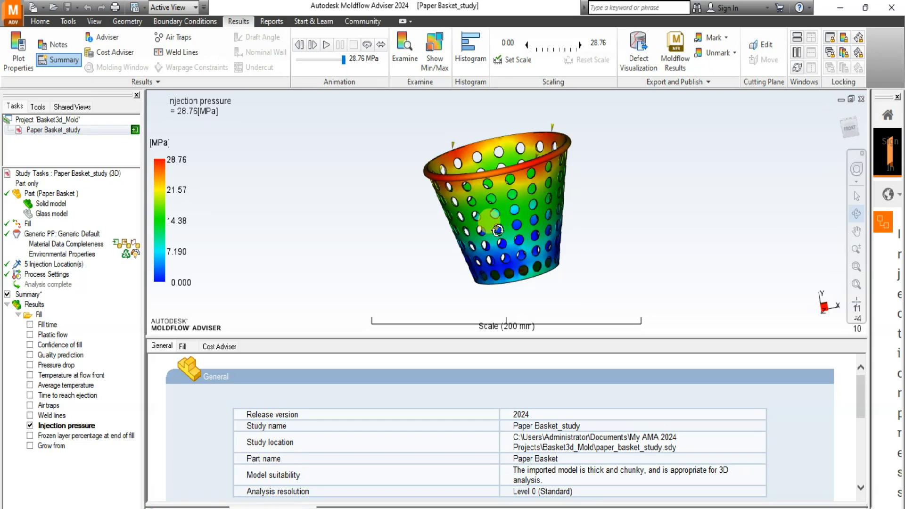
mouse_move(531, 181)
mouse_down()
mouse_move(524, 198)
mouse_move(526, 172)
mouse_up()
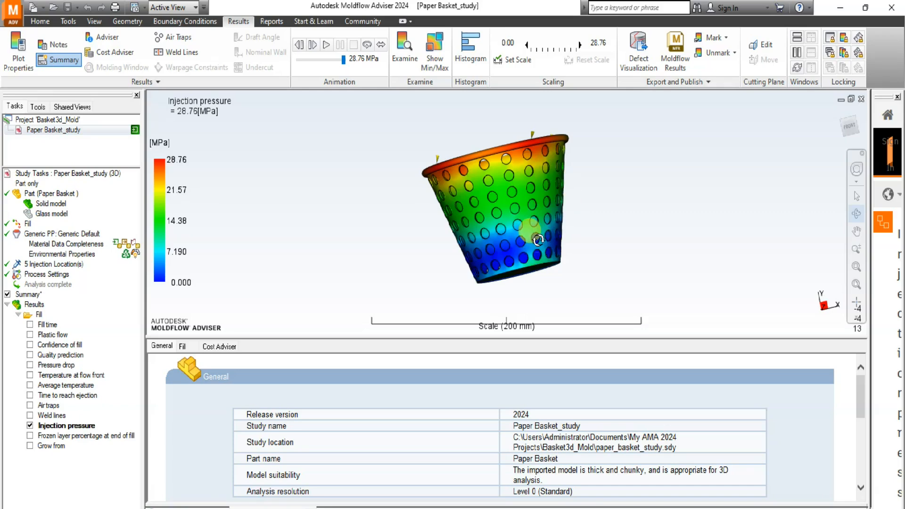
drag(508, 175, 476, 168)
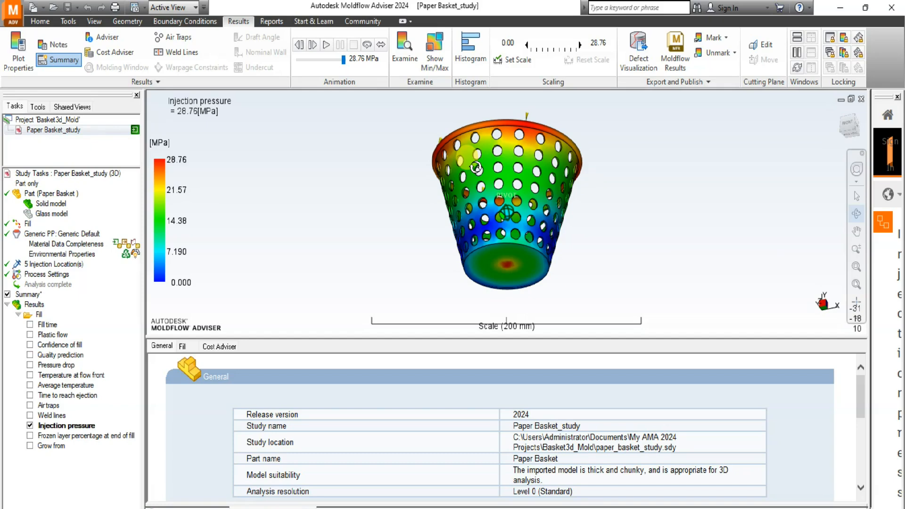
drag(477, 168, 489, 152)
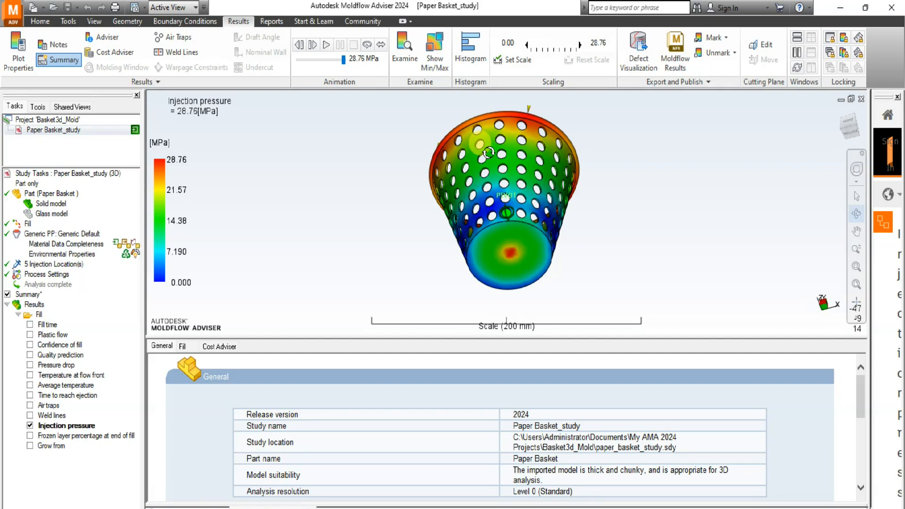
drag(489, 152, 632, 80)
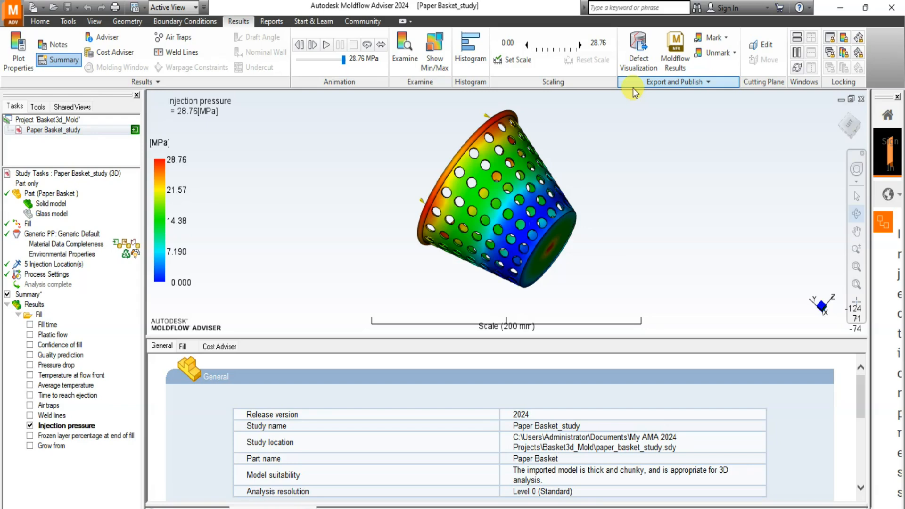
mouse_move(534, 227)
mouse_down()
mouse_move(527, 236)
mouse_move(473, 230)
mouse_move(528, 236)
mouse_move(606, 226)
mouse_move(588, 259)
mouse_move(606, 167)
mouse_up()
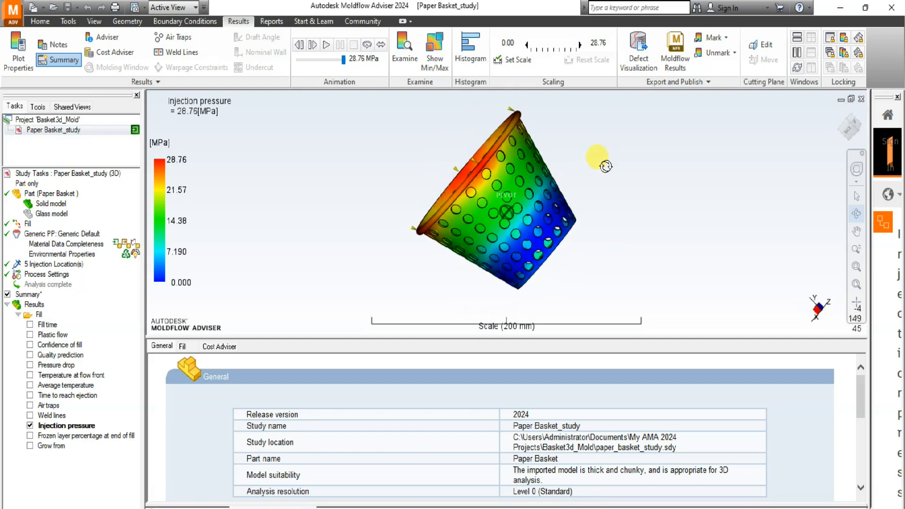
drag(605, 167, 615, 172)
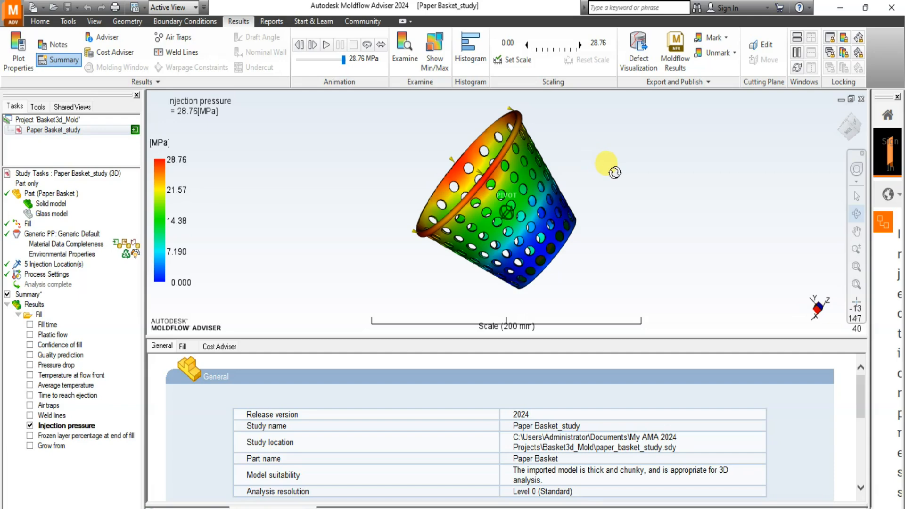
drag(615, 173, 560, 128)
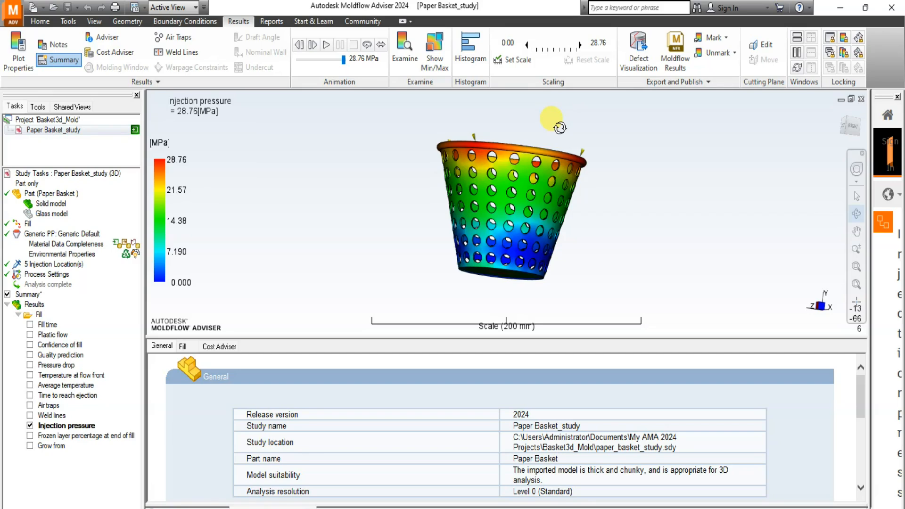
Examine the injection pressure around the base's central injection point and inside the basket, viewing it from below and through the open top.
drag(537, 170, 495, 162)
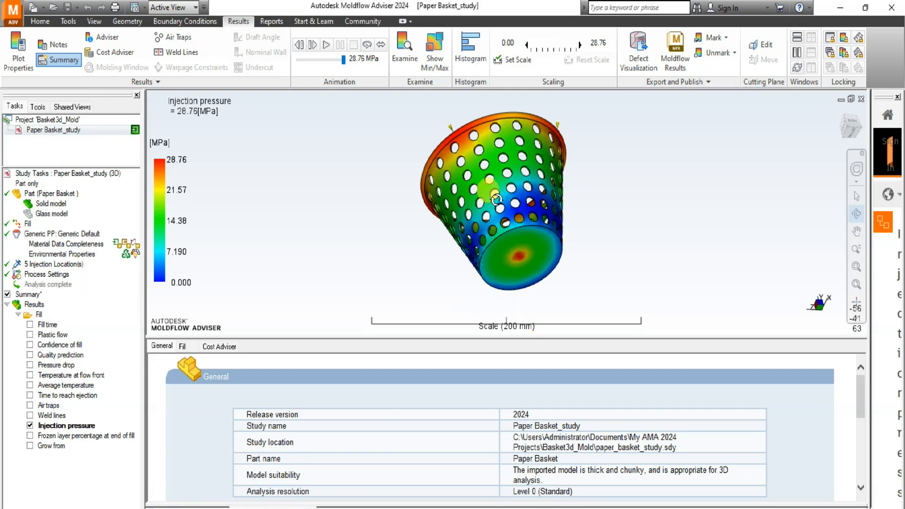
drag(486, 252, 509, 255)
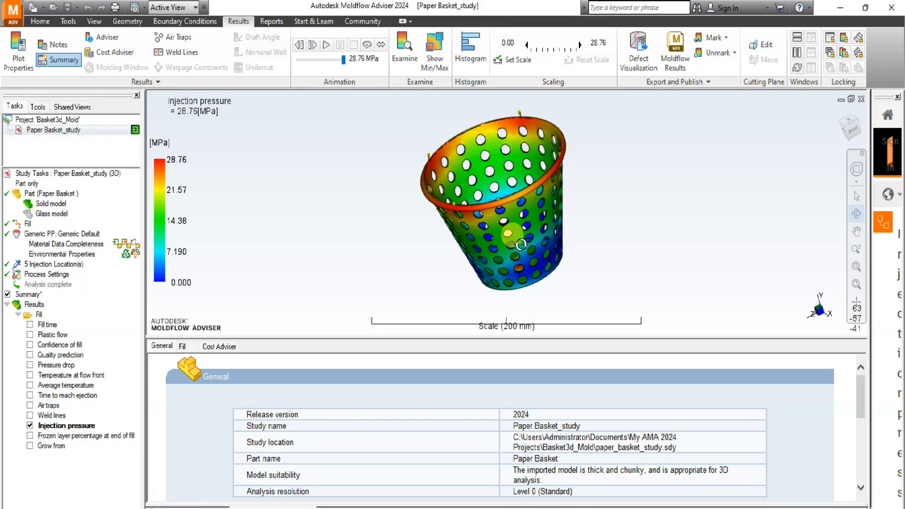
drag(509, 201, 518, 193)
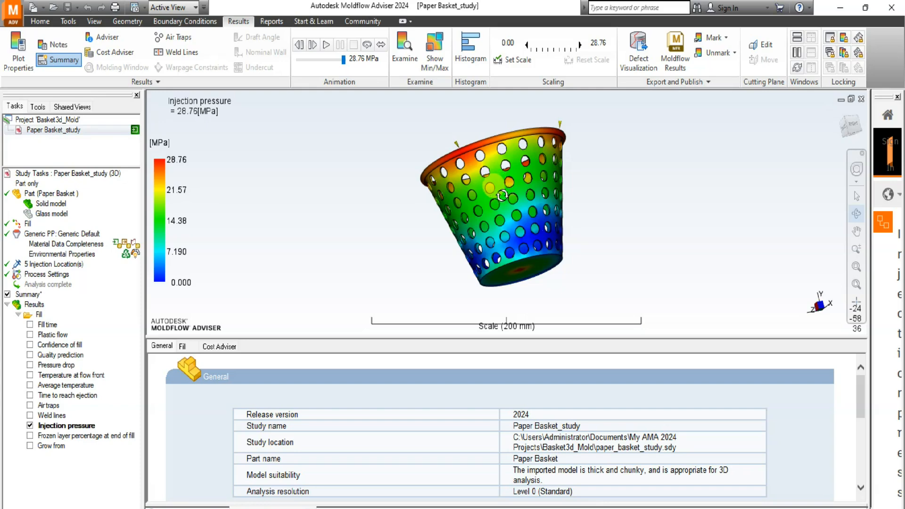
mouse_move(465, 171)
mouse_down()
mouse_move(470, 199)
mouse_move(466, 184)
mouse_up()
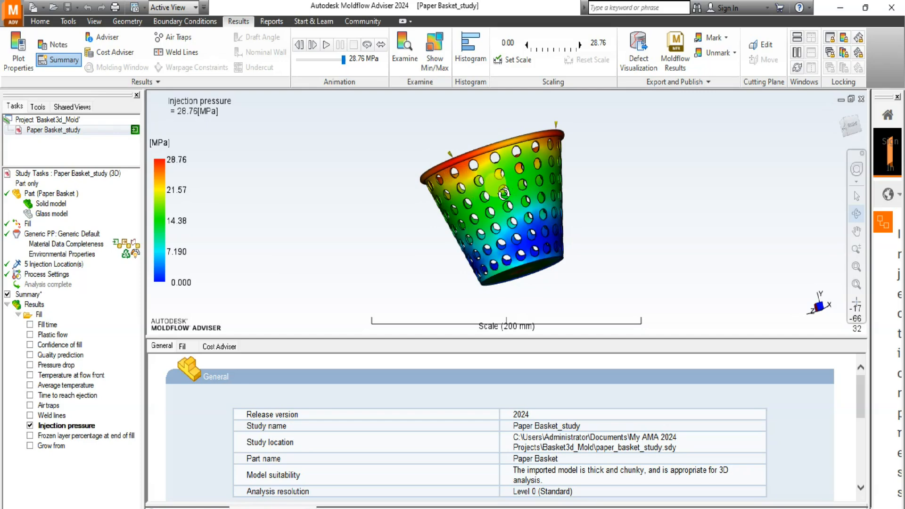
mouse_move(515, 210)
mouse_down()
mouse_move(499, 178)
mouse_move(476, 198)
mouse_move(422, 209)
mouse_move(461, 232)
mouse_move(501, 220)
mouse_up()
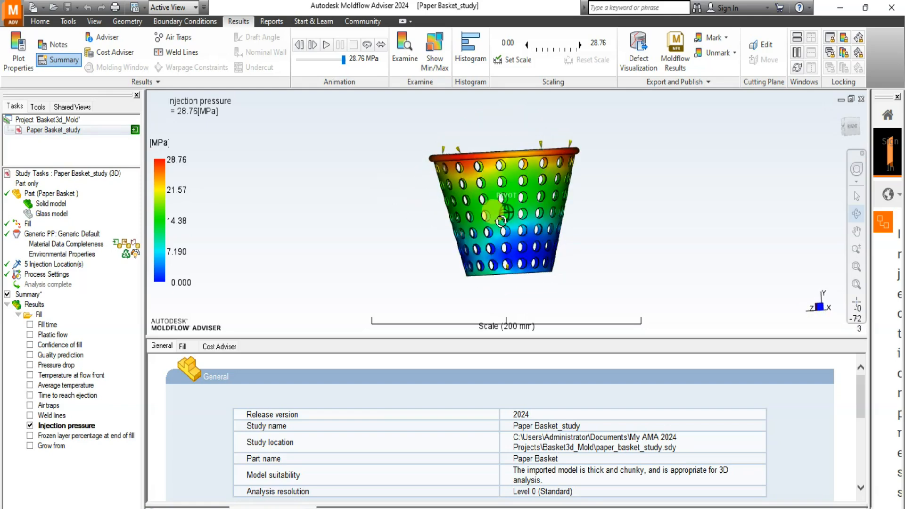
drag(501, 220, 541, 285)
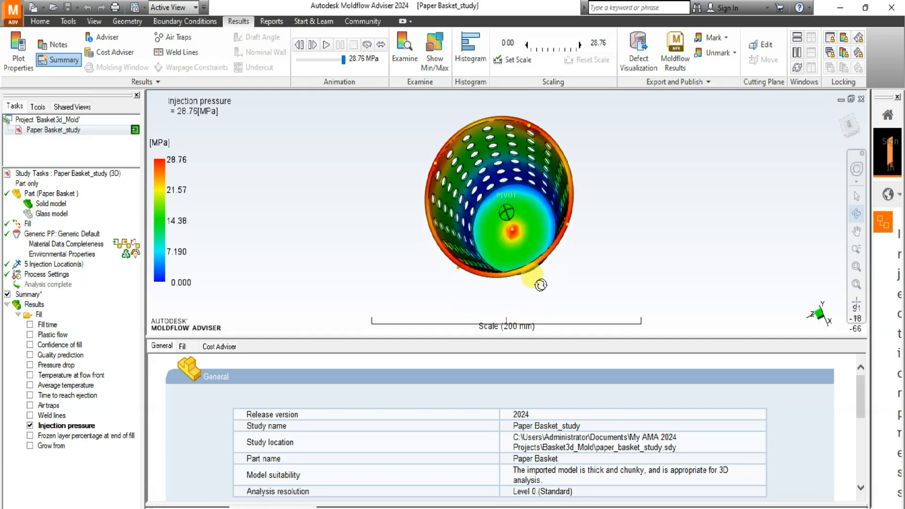
drag(540, 285, 385, 151)
Replay the Injection pressure animation and inspect the pressure pattern from the rim down to the base on several sides.
click(326, 45)
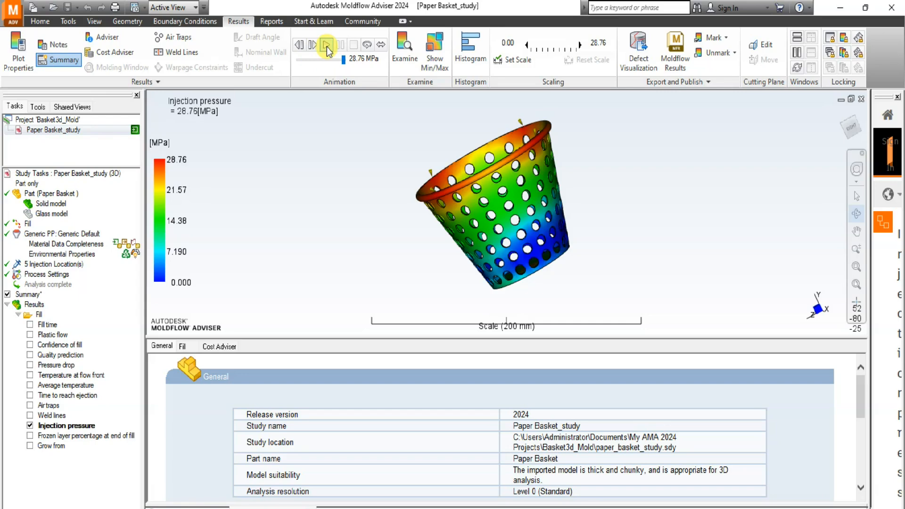
click(327, 47)
mouse_move(463, 165)
mouse_down()
mouse_move(469, 113)
mouse_move(491, 219)
mouse_move(501, 206)
mouse_up()
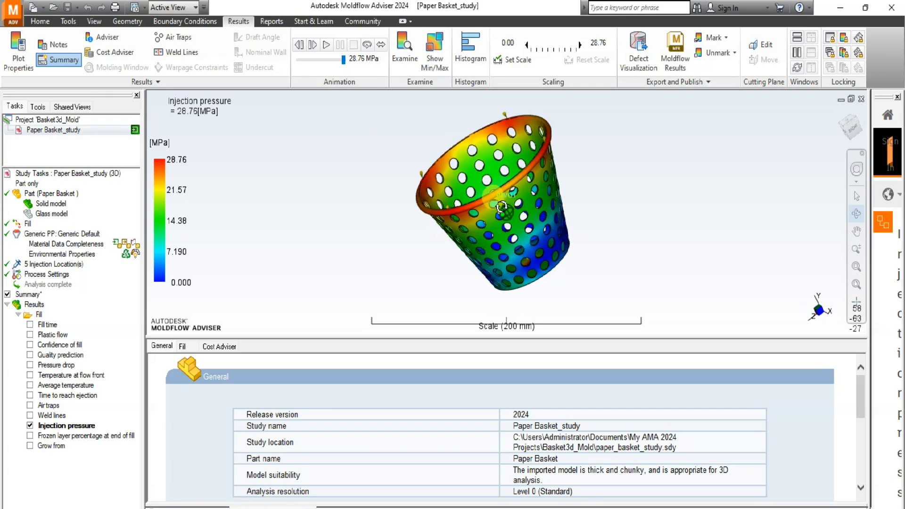
drag(501, 206, 497, 203)
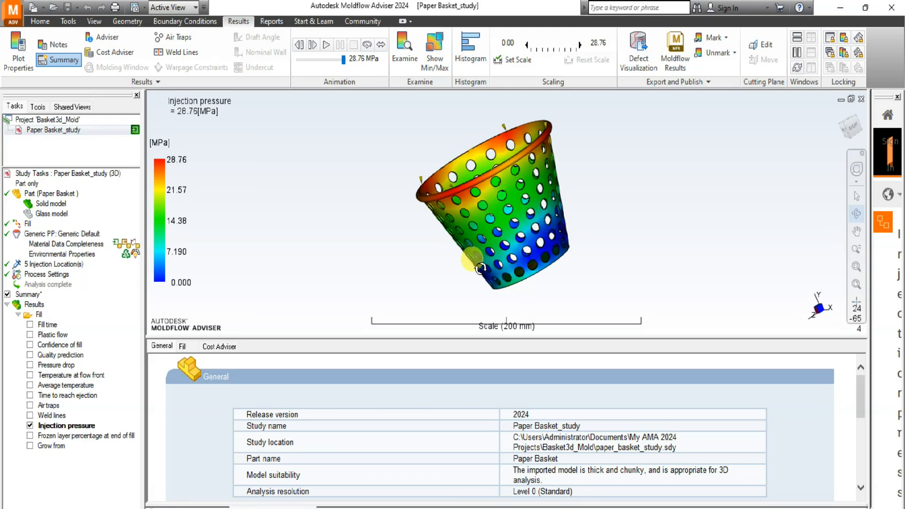
drag(499, 235, 400, 215)
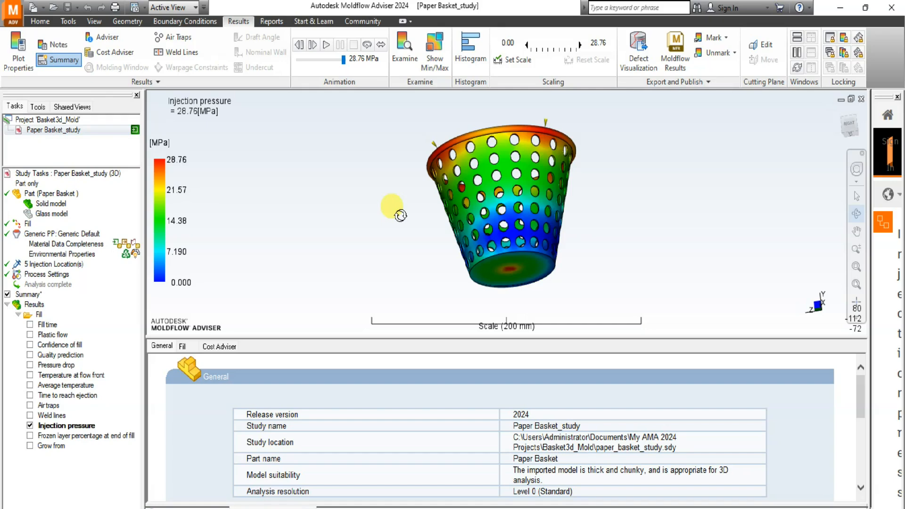
drag(400, 216, 462, 203)
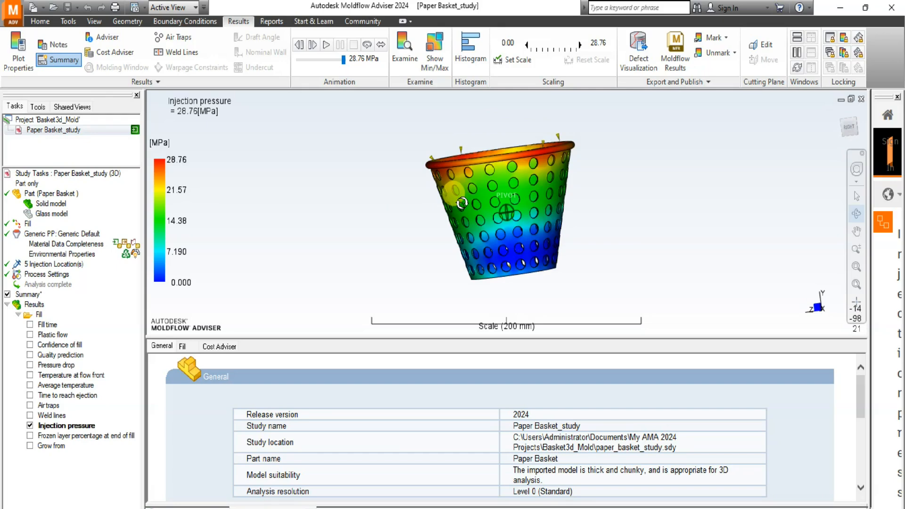
drag(462, 203, 405, 138)
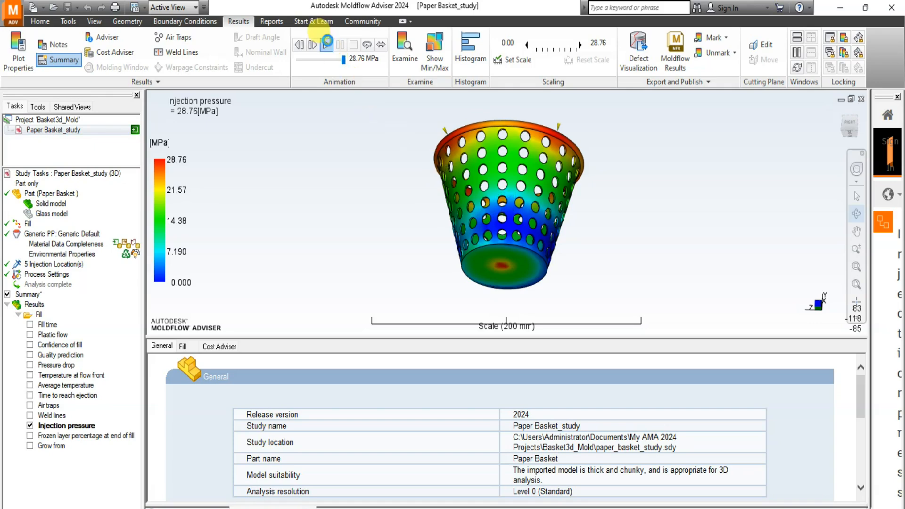
click(326, 44)
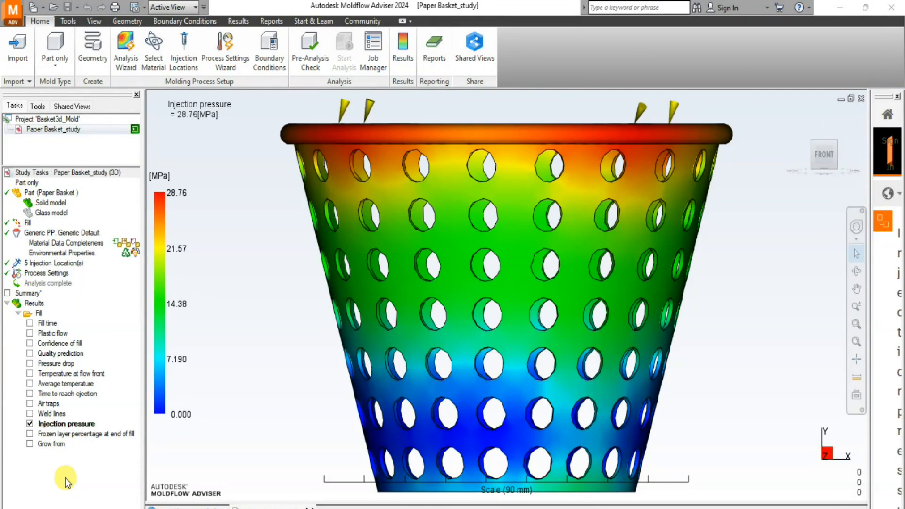
Display the Frozen layer percentage at end of fill result and play its animation.
click(30, 434)
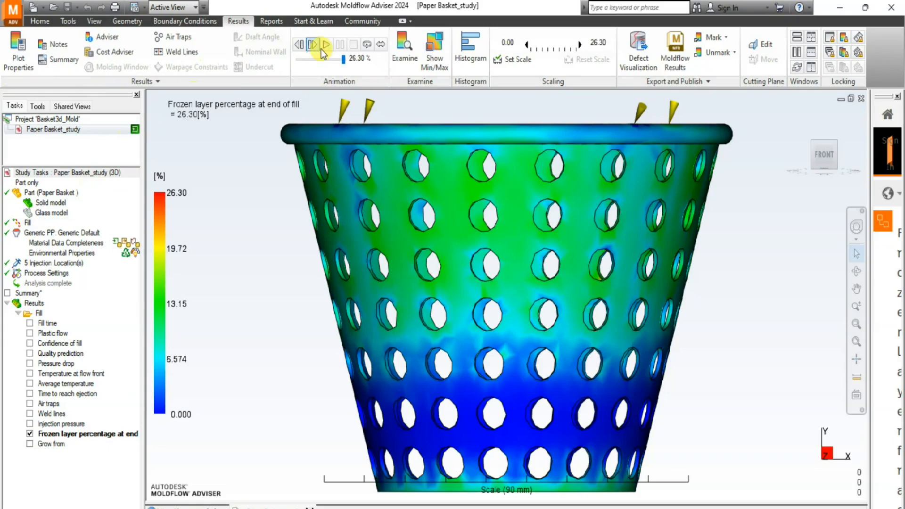
click(326, 45)
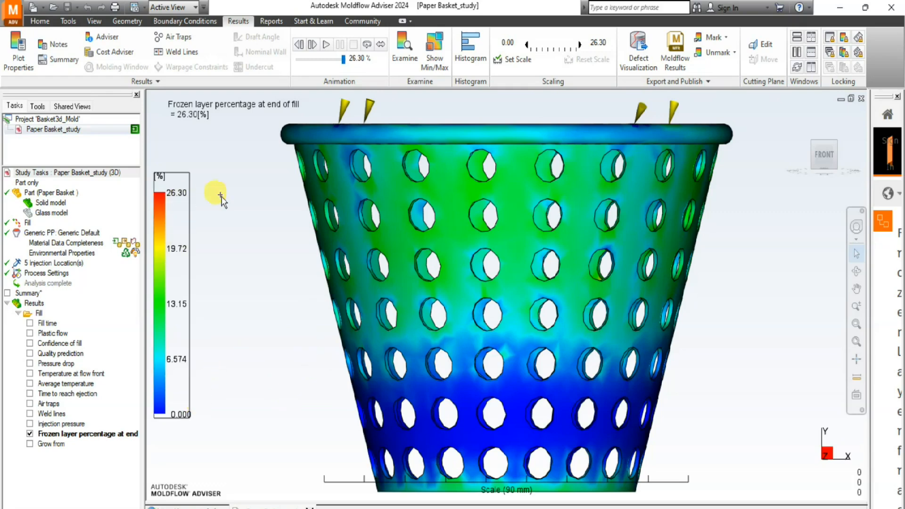
click(326, 44)
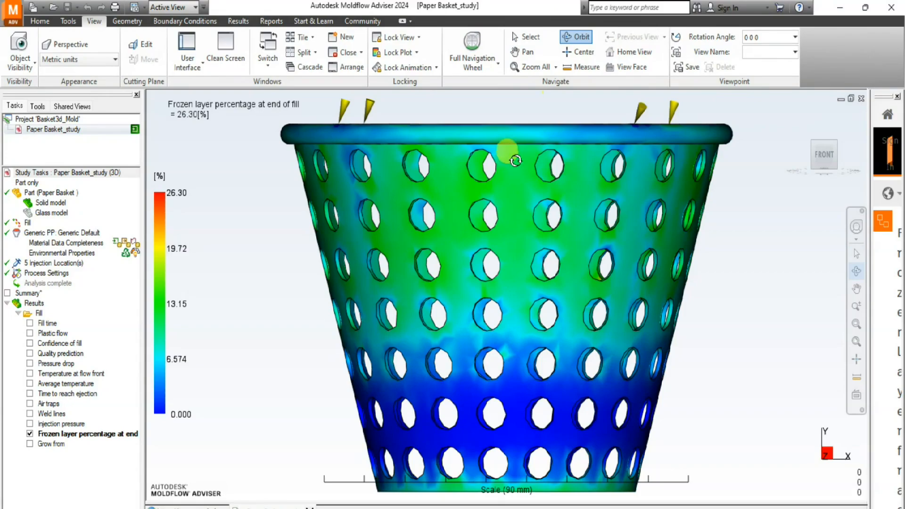
Orbit the basket to examine the frozen layer percentage on its side walls, rim and interior.
drag(507, 141, 603, 140)
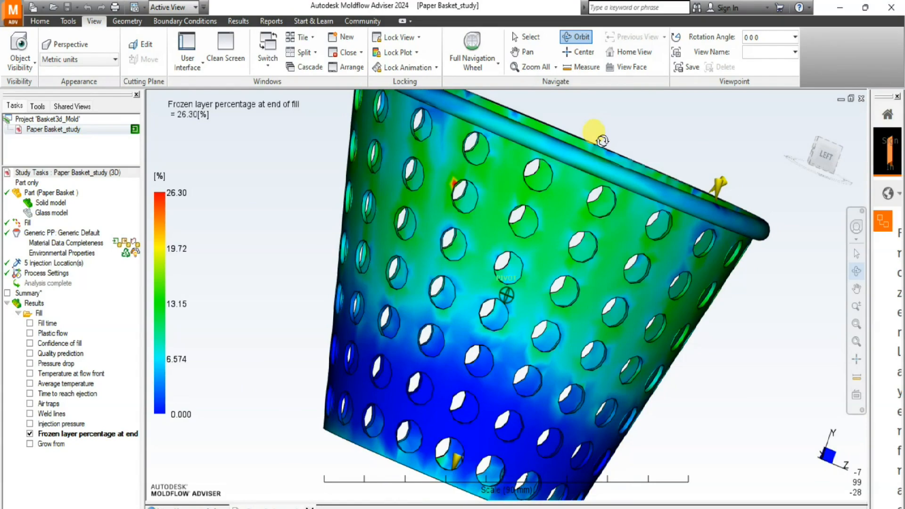
drag(603, 141, 553, 179)
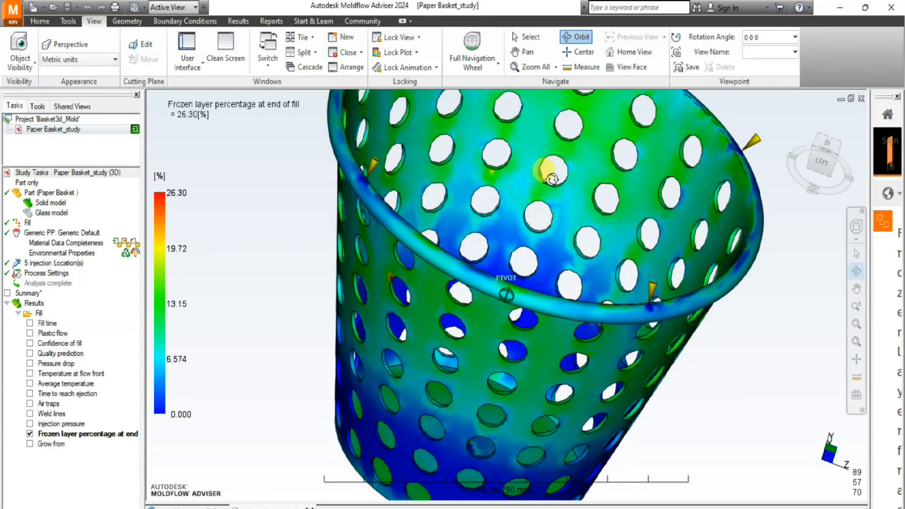
drag(553, 179, 539, 320)
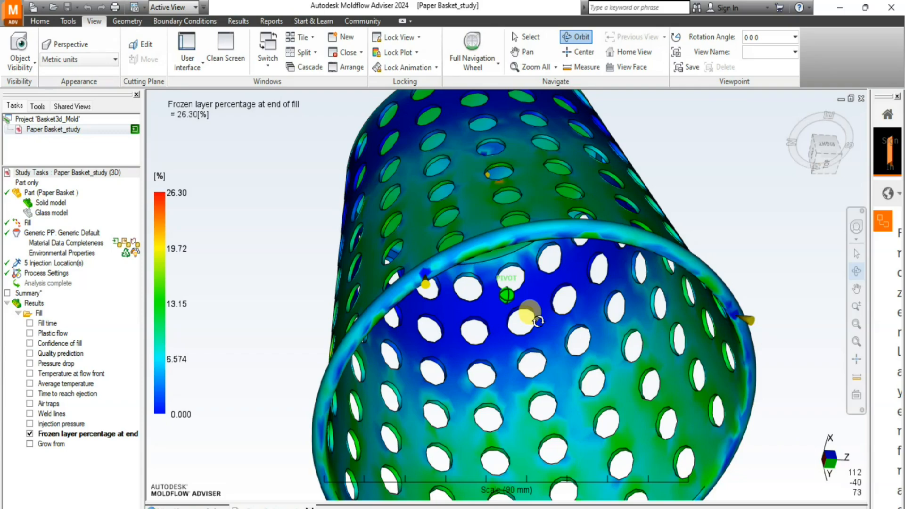
drag(539, 321, 539, 205)
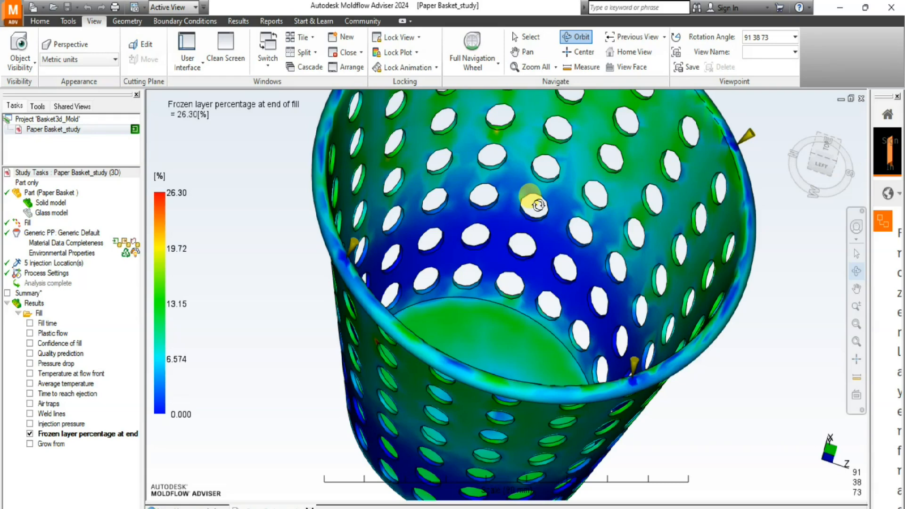
drag(538, 205, 501, 226)
mouse_move(446, 295)
mouse_down()
mouse_move(457, 241)
mouse_move(380, 189)
mouse_move(317, 200)
mouse_move(418, 329)
mouse_move(578, 303)
mouse_move(602, 279)
mouse_up()
drag(510, 298, 622, 262)
drag(621, 227, 435, 367)
drag(451, 333, 500, 258)
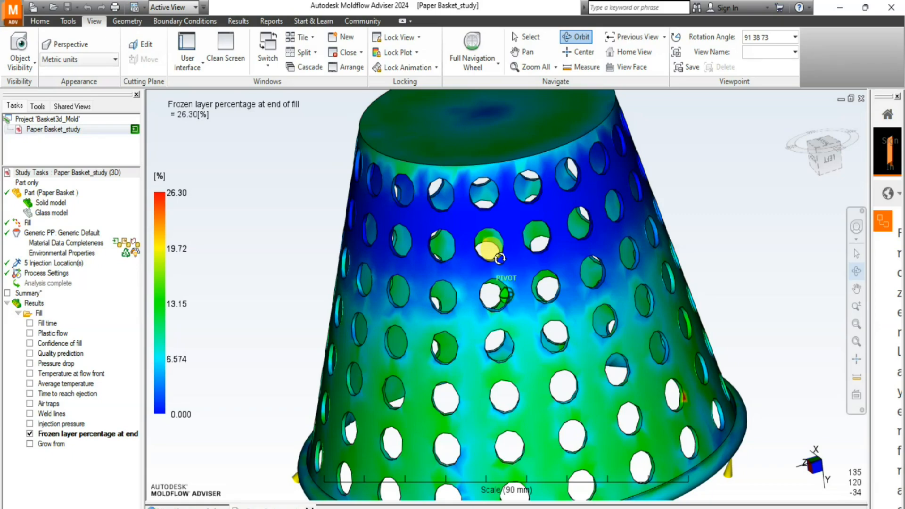
Inspect the frozen layer percentage on the basket's base and the surrounding lower wall from below.
drag(500, 258, 514, 400)
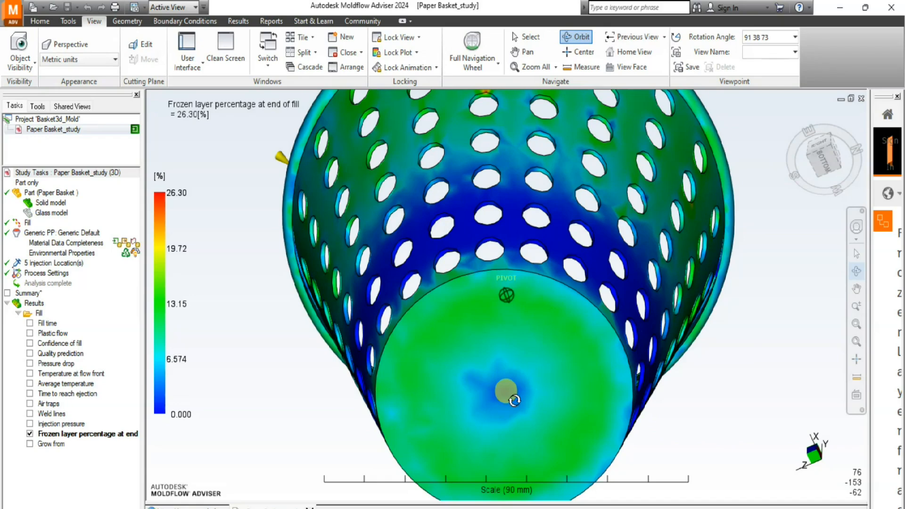
drag(515, 400, 515, 381)
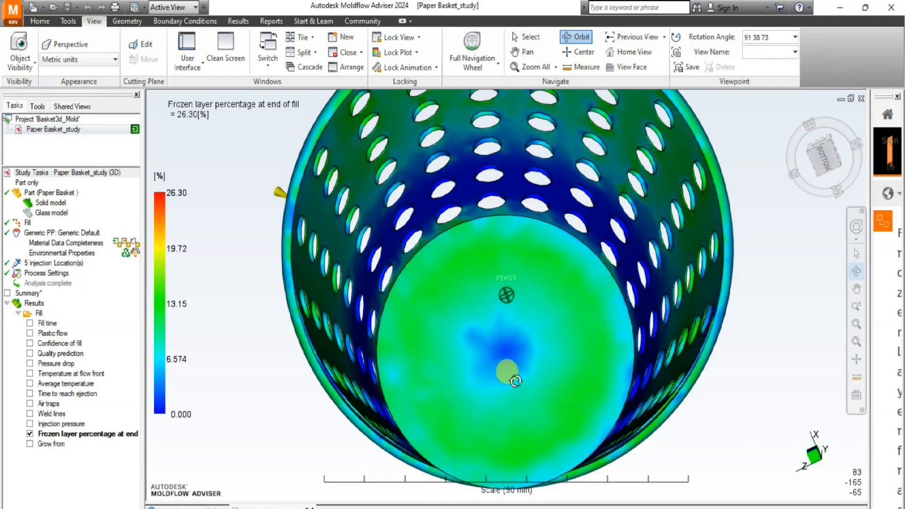
drag(515, 381, 515, 372)
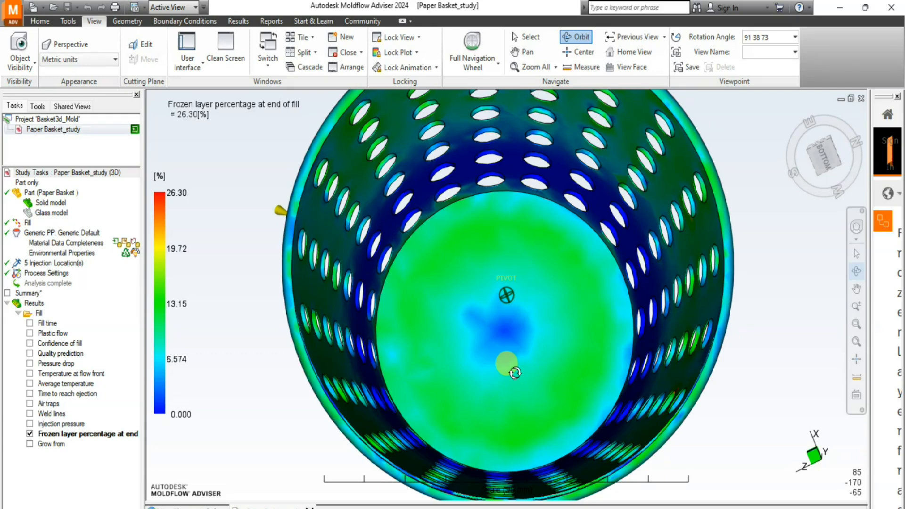
drag(515, 372, 515, 372)
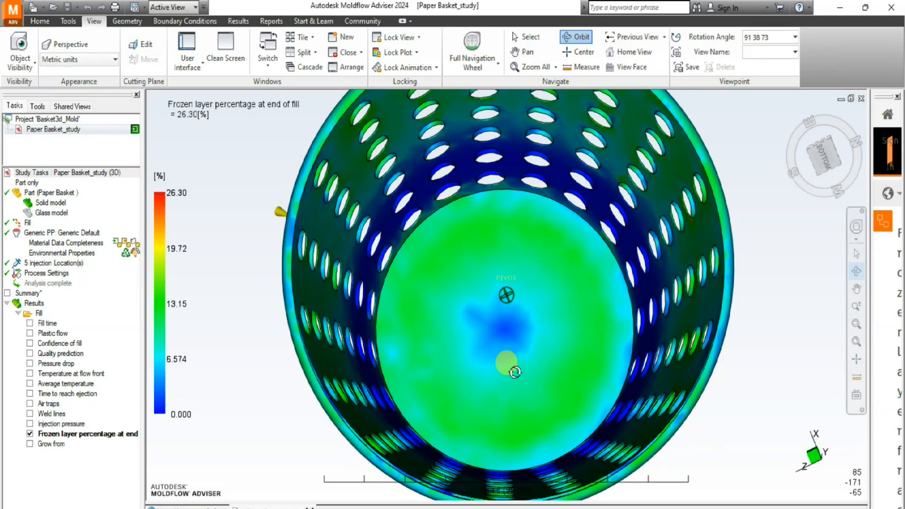
drag(515, 372, 498, 392)
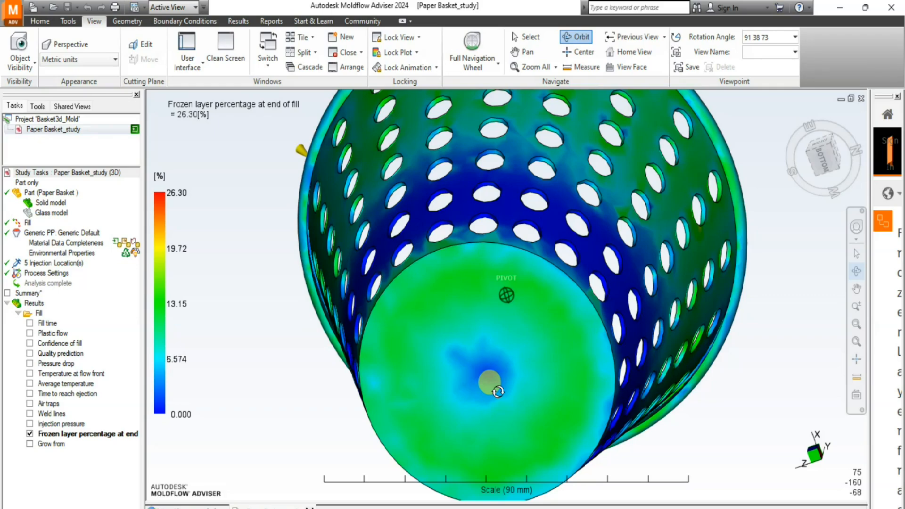
drag(498, 397, 490, 424)
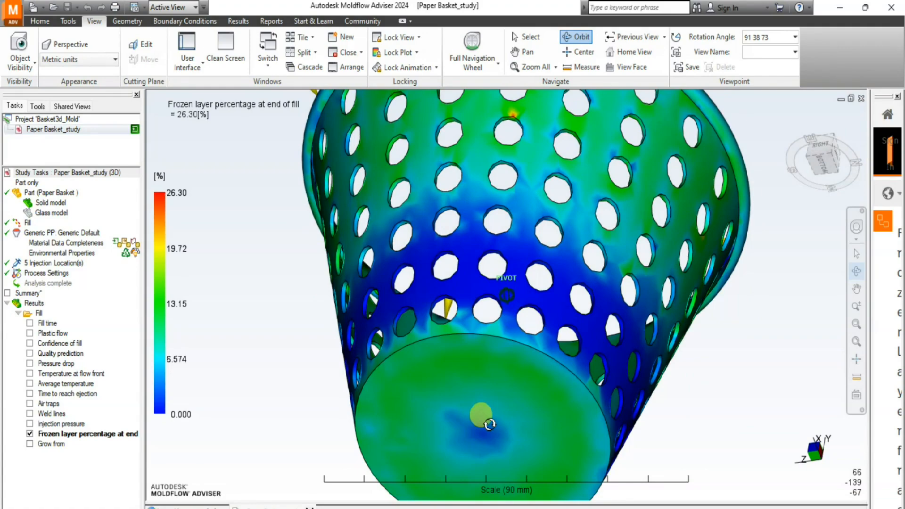
View the frozen layer percentage across the whole base head-on and from both sides.
drag(490, 424, 490, 385)
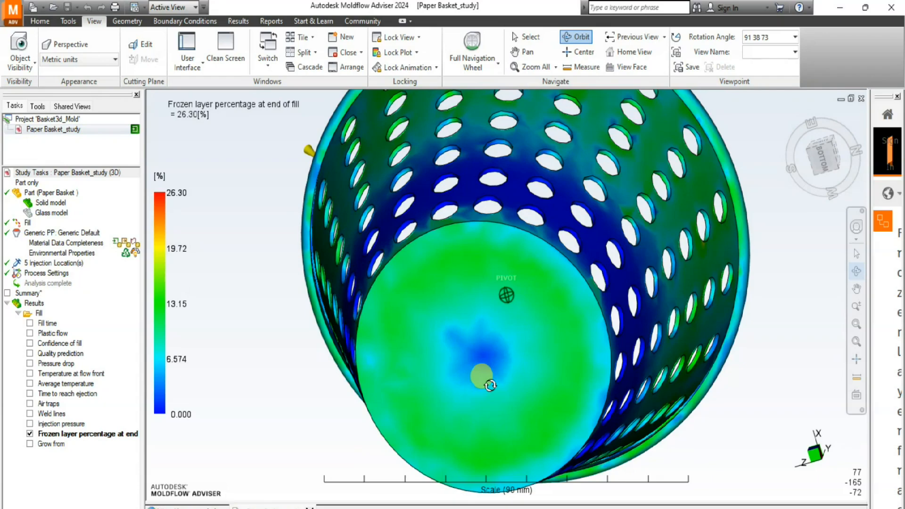
drag(491, 385, 494, 362)
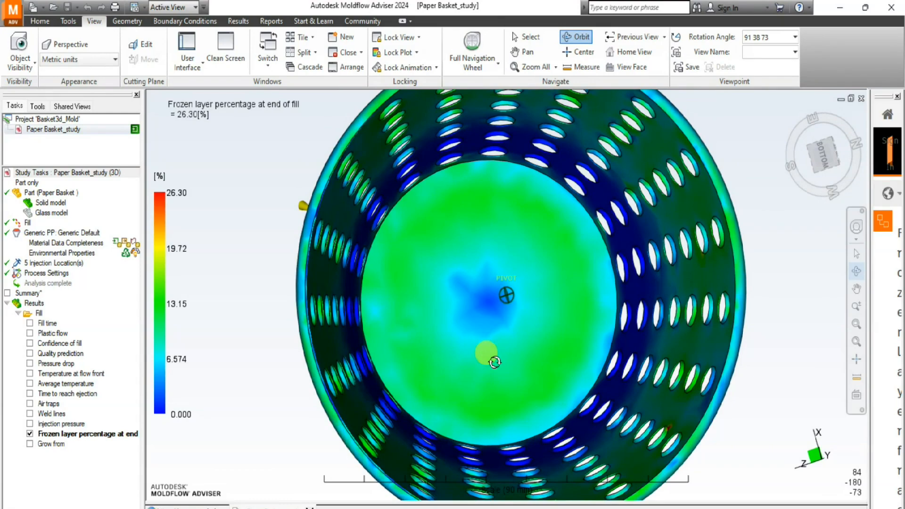
drag(495, 362, 586, 339)
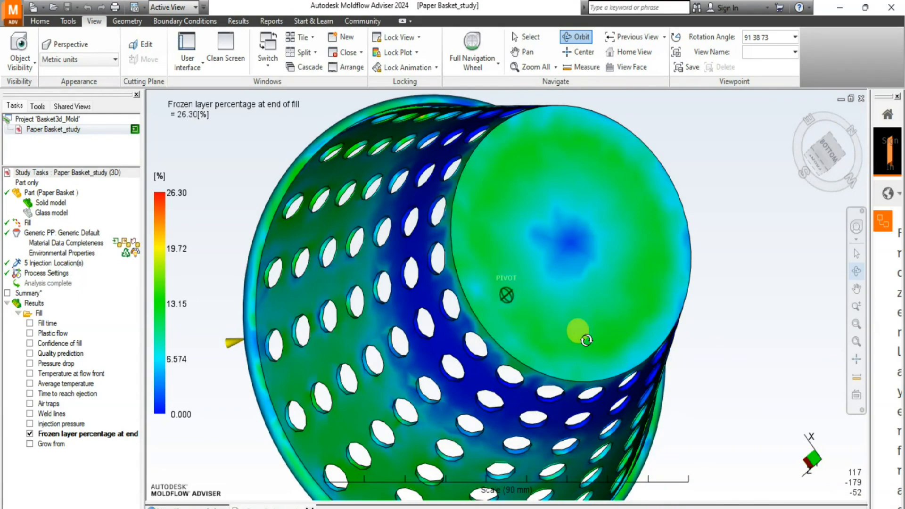
drag(586, 340, 395, 314)
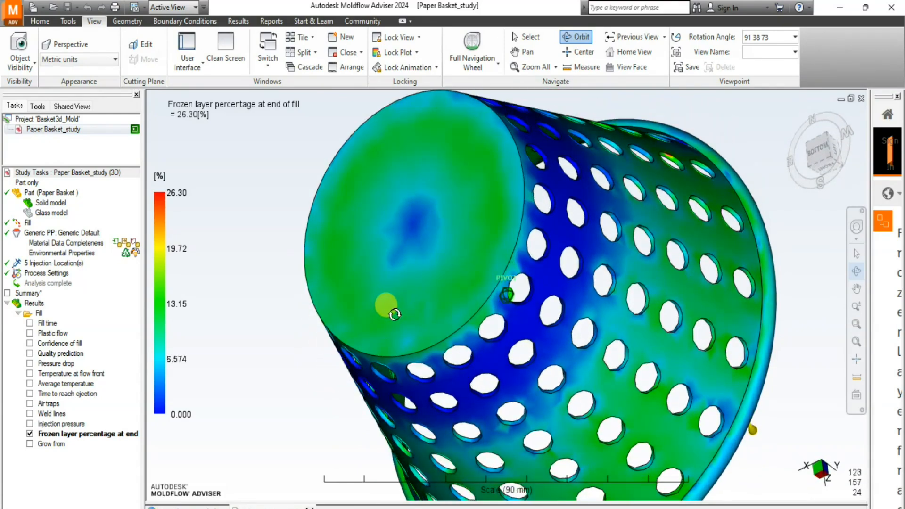
Examine the frozen layer percentage on the back-left side wall and along the rim near the injection points.
drag(395, 314, 498, 429)
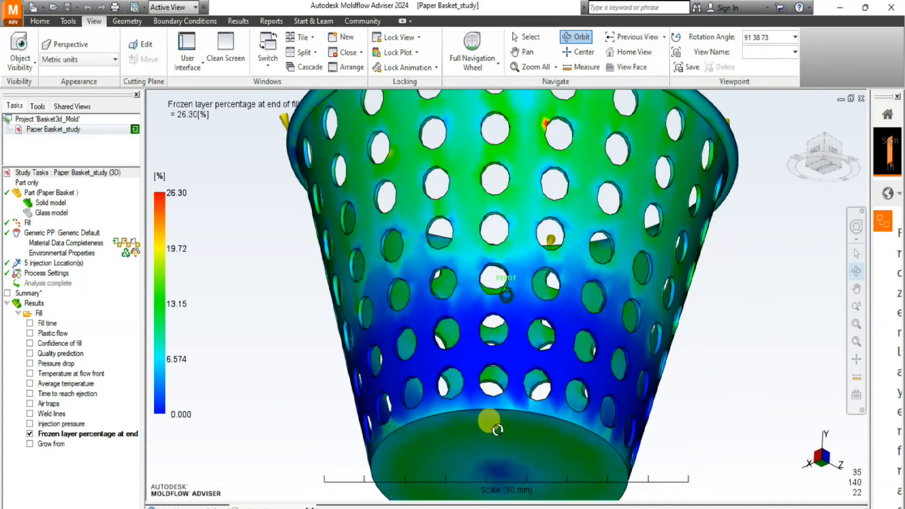
drag(498, 429, 501, 460)
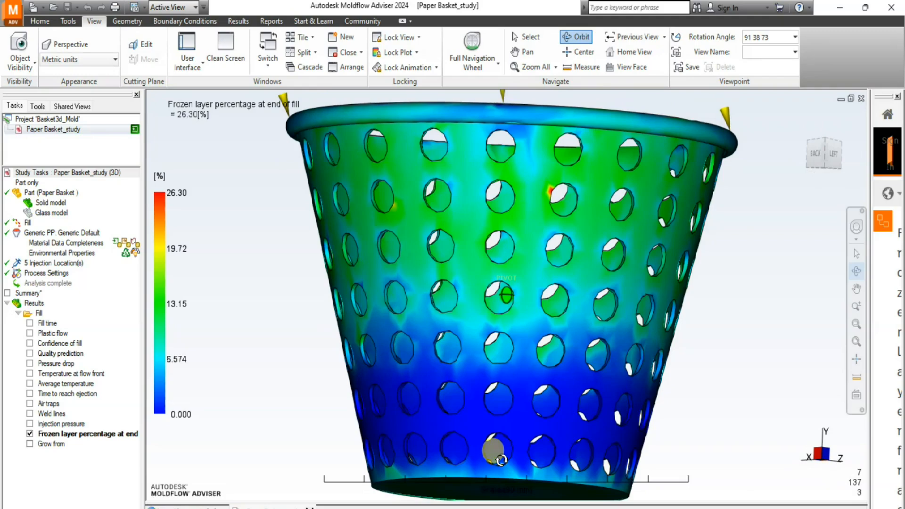
drag(501, 460, 454, 493)
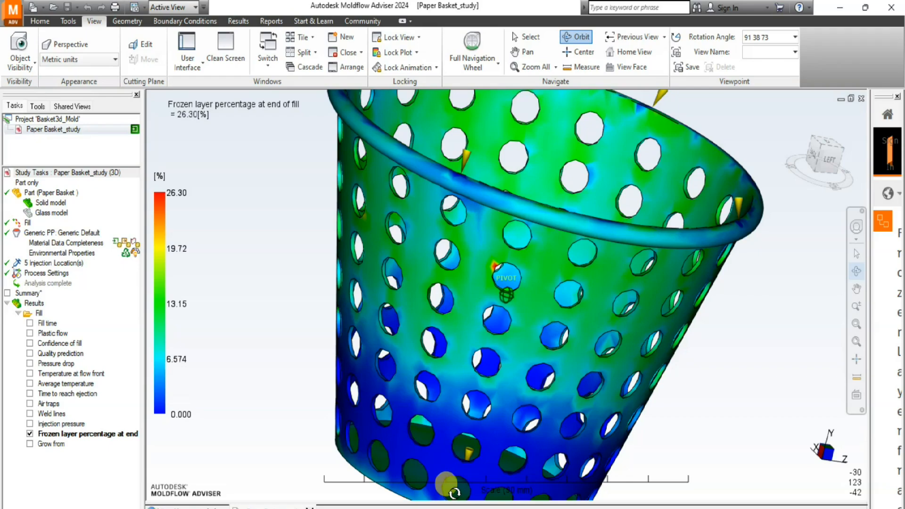
drag(454, 492, 426, 504)
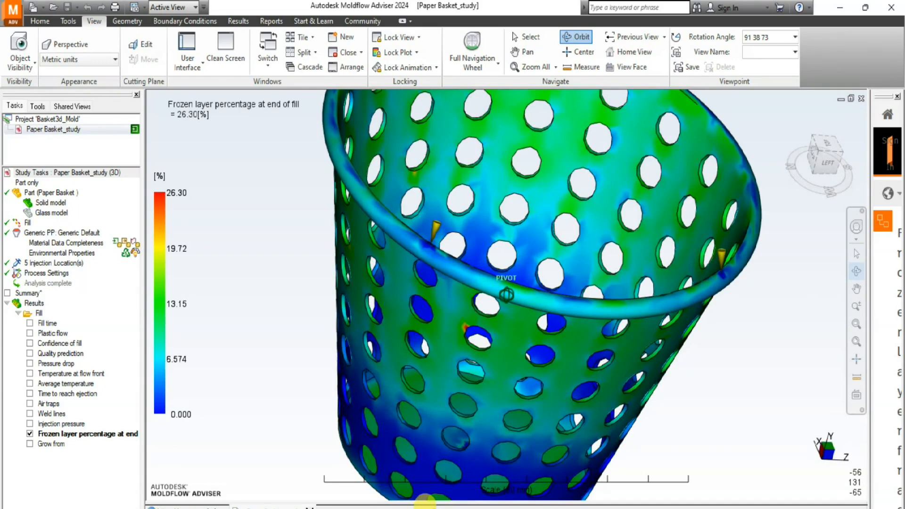
drag(426, 503, 426, 176)
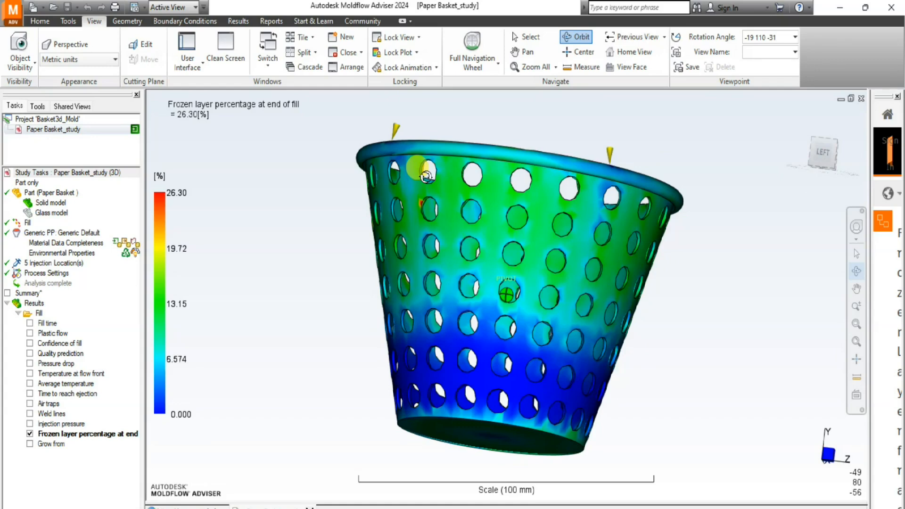
Check the frozen layer colours on the left wall against the scale, and view the basket's interior, front and underside.
drag(427, 176, 431, 168)
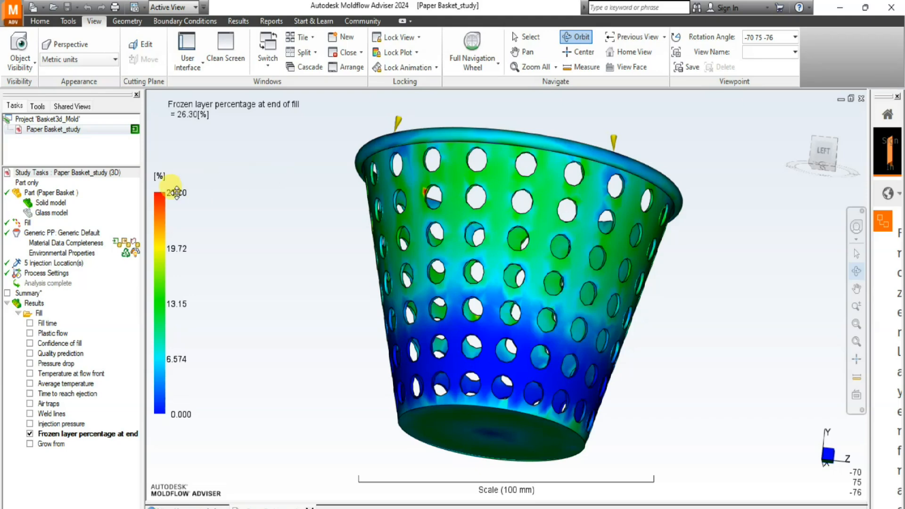
key(Escape)
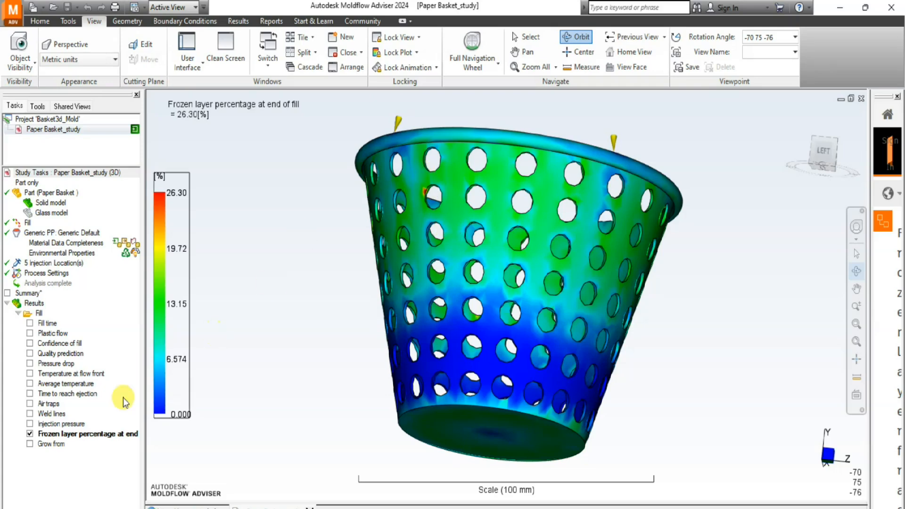
key(Escape)
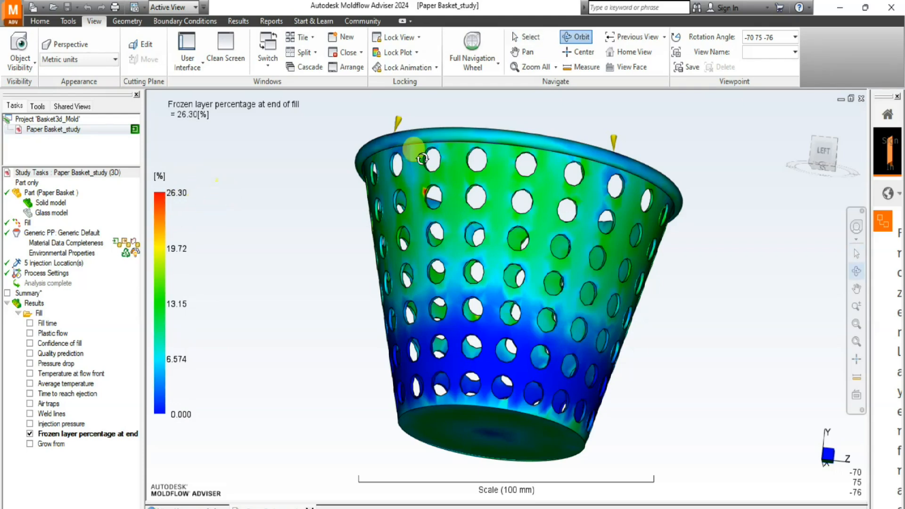
mouse_move(436, 145)
mouse_down()
mouse_move(425, 203)
mouse_move(430, 307)
mouse_move(440, 319)
mouse_move(452, 241)
mouse_up()
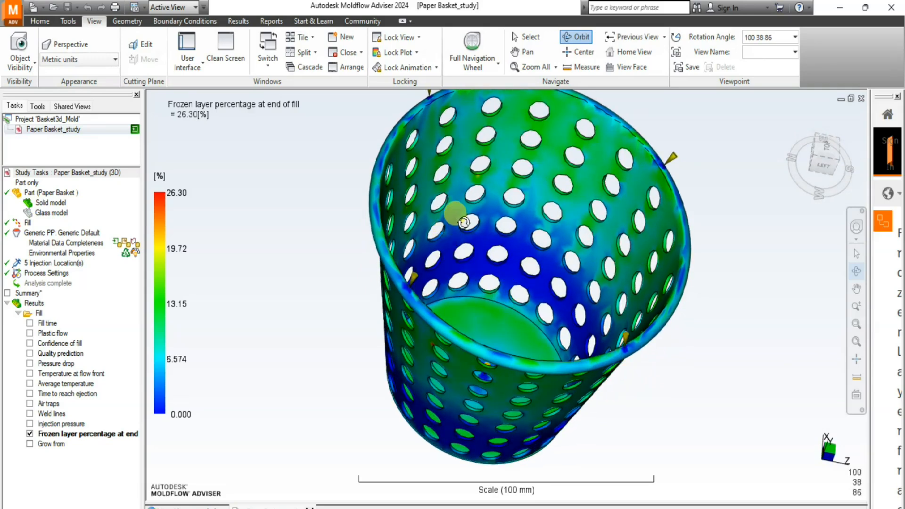
mouse_move(440, 198)
mouse_down()
mouse_move(449, 276)
mouse_move(338, 160)
mouse_move(261, 154)
mouse_up()
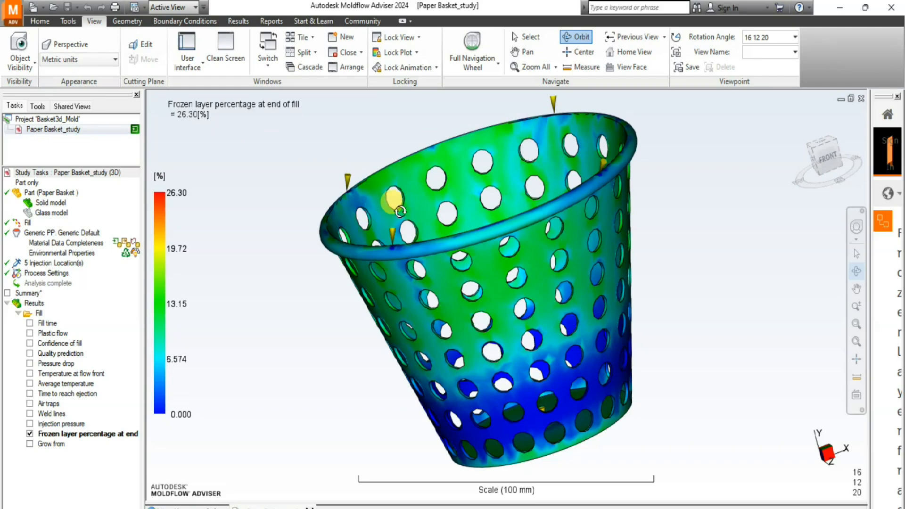
mouse_move(410, 246)
mouse_down()
mouse_move(399, 283)
mouse_move(306, 208)
mouse_move(404, 262)
mouse_move(461, 274)
mouse_move(470, 259)
mouse_move(464, 248)
mouse_move(372, 250)
mouse_up()
mouse_move(486, 241)
mouse_down()
mouse_move(313, 202)
mouse_move(219, 204)
mouse_move(398, 248)
mouse_move(630, 234)
mouse_up()
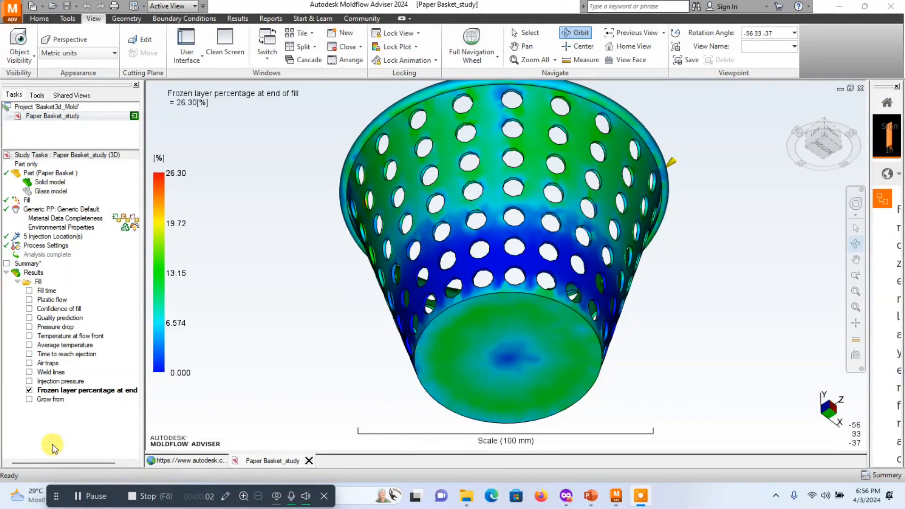
Display the Grow from result and play its animation with the basket seen from above the front.
click(30, 400)
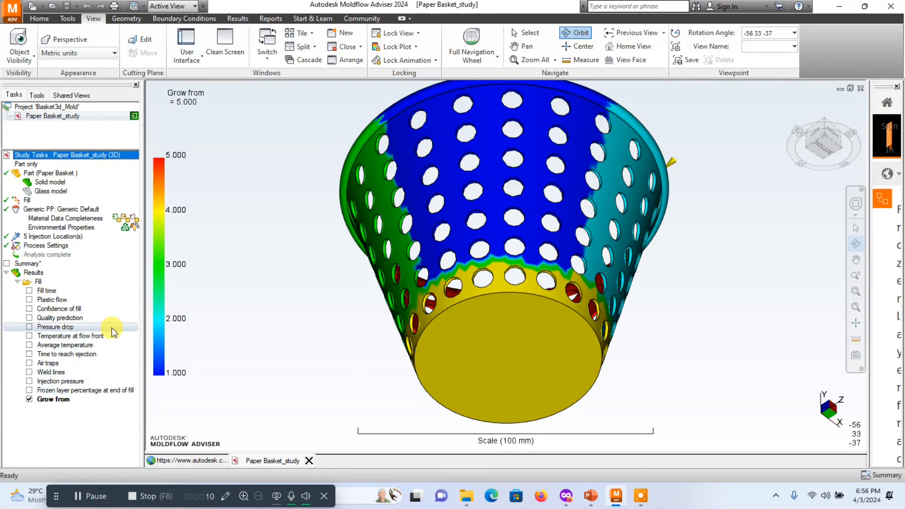
click(237, 18)
mouse_move(430, 95)
mouse_down()
mouse_move(440, 135)
mouse_move(438, 223)
mouse_move(468, 251)
mouse_move(533, 231)
mouse_move(591, 163)
mouse_move(543, 151)
mouse_move(410, 175)
mouse_move(347, 219)
mouse_move(349, 270)
mouse_move(418, 214)
mouse_move(435, 177)
mouse_move(417, 157)
mouse_move(451, 144)
mouse_move(432, 174)
mouse_move(398, 190)
mouse_move(315, 186)
mouse_move(380, 196)
mouse_move(445, 170)
mouse_move(414, 240)
mouse_move(374, 168)
mouse_move(349, 188)
mouse_move(424, 113)
mouse_move(434, 132)
mouse_move(440, 127)
mouse_move(416, 148)
mouse_up()
click(325, 39)
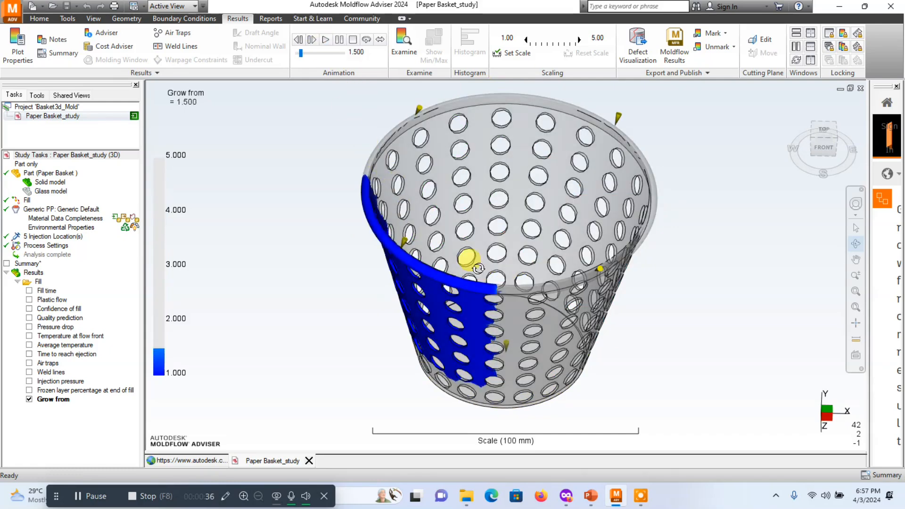
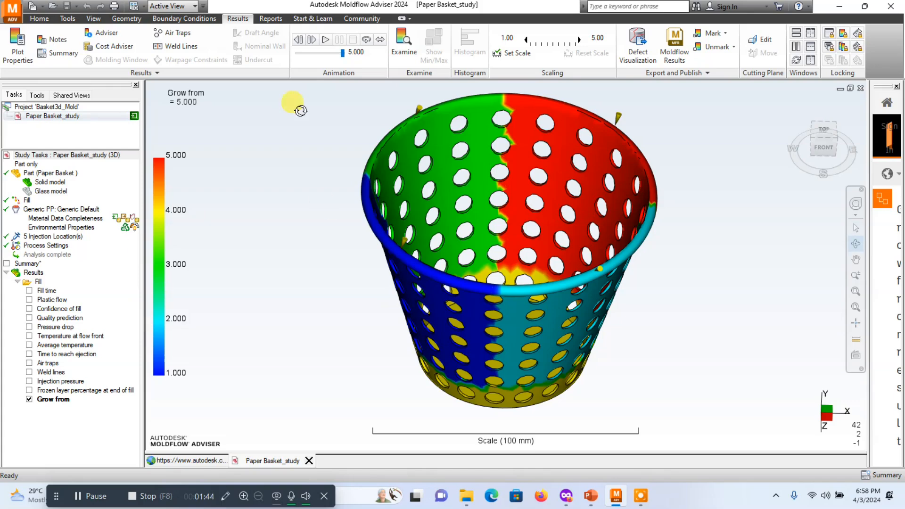
Replay the Grow from animation with the basket seen from the front, straight from the top and at an angle.
click(326, 40)
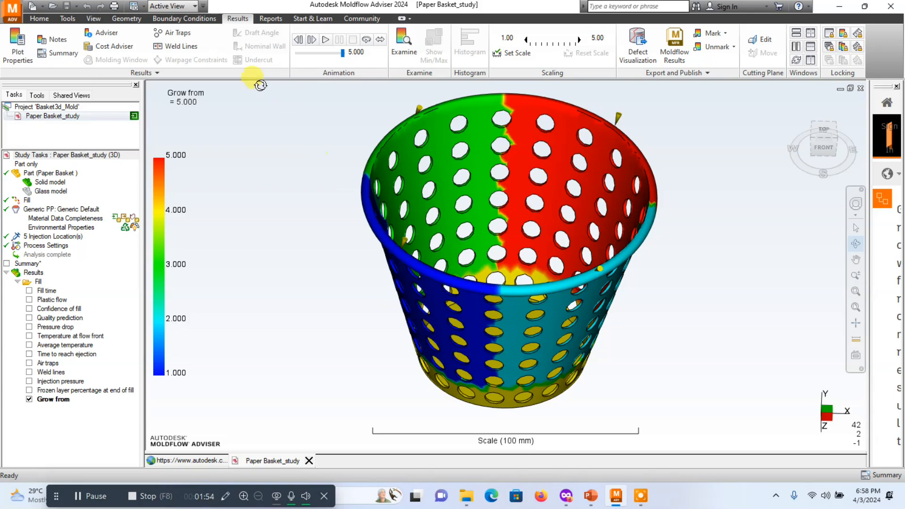
click(325, 40)
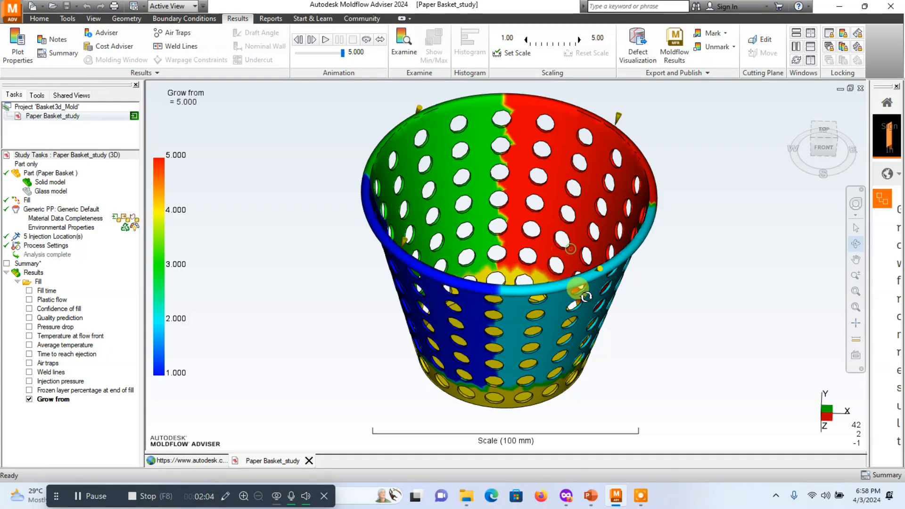
drag(580, 290, 588, 306)
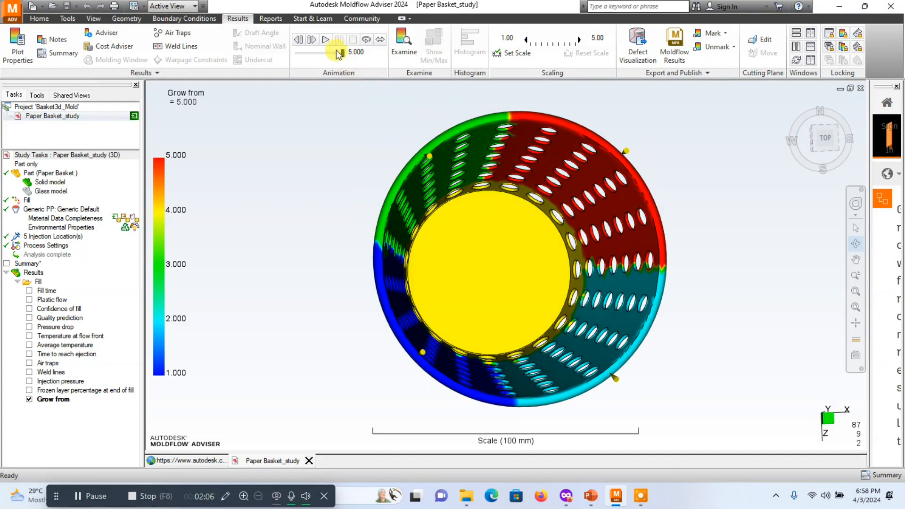
click(326, 39)
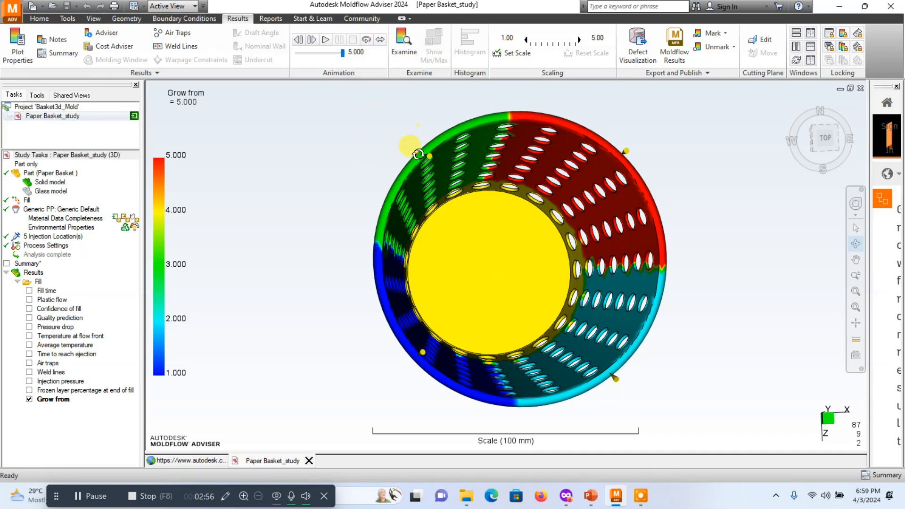
drag(424, 181, 312, 173)
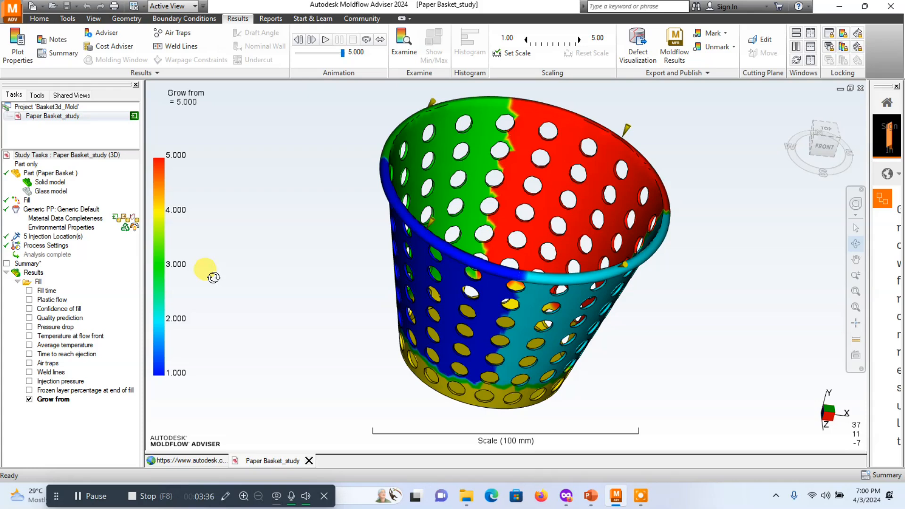
click(323, 42)
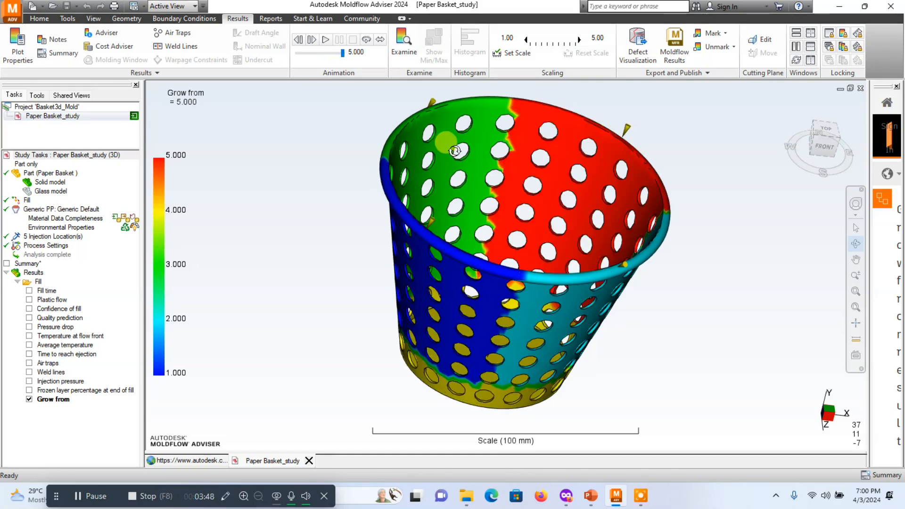
Orbit the basket to examine the Grow from regions on its left wall, base edge and interior.
drag(443, 182, 578, 97)
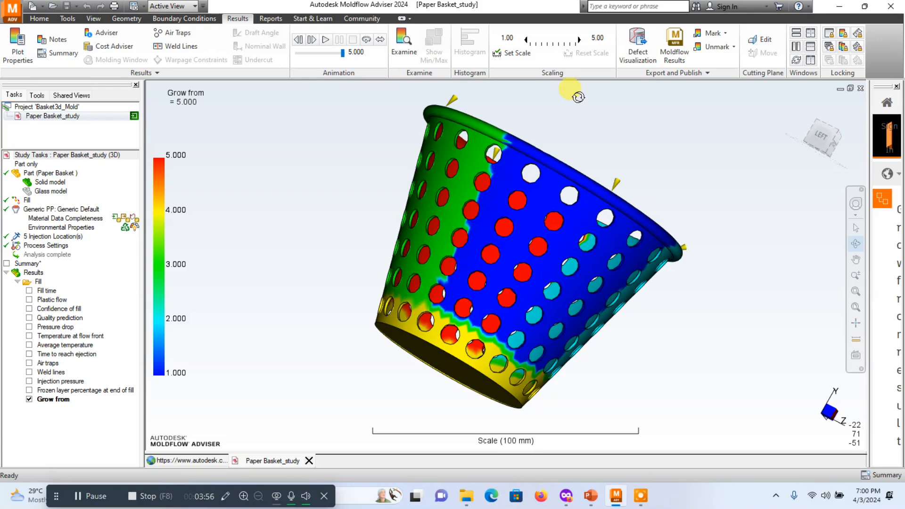
mouse_move(548, 162)
mouse_down()
mouse_move(431, 177)
mouse_move(589, 222)
mouse_up()
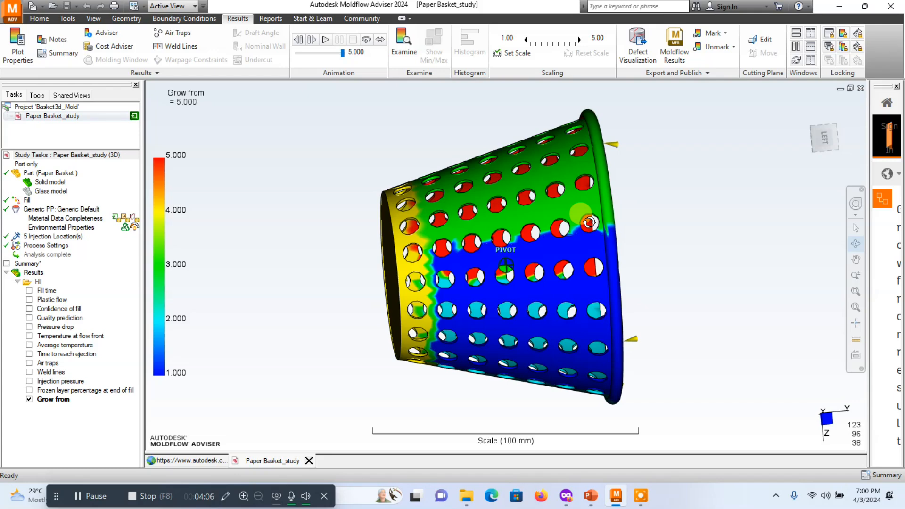
drag(590, 223, 487, 220)
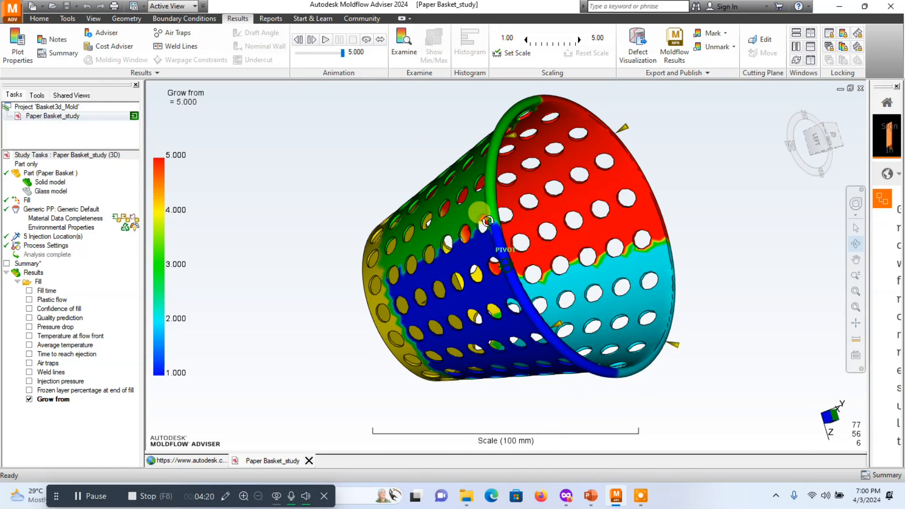
drag(488, 221, 555, 214)
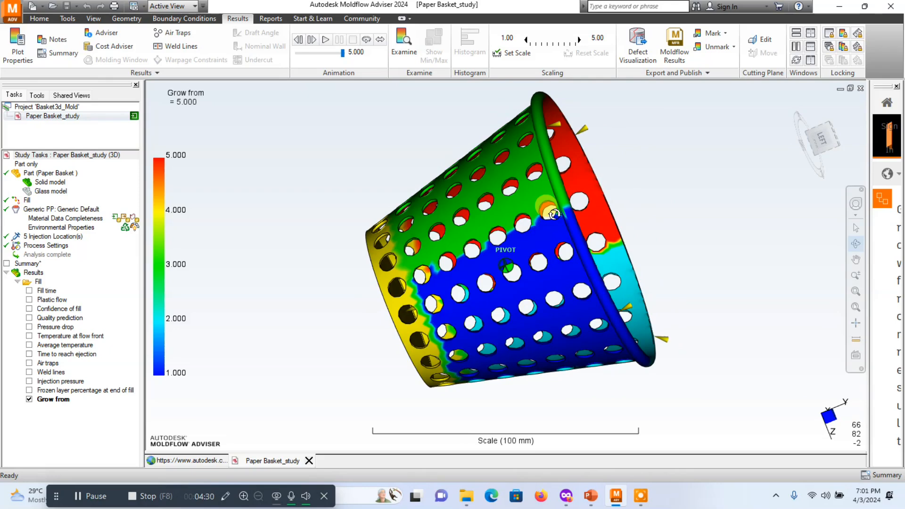
mouse_move(554, 215)
mouse_down()
mouse_move(554, 193)
mouse_move(689, 194)
mouse_move(593, 208)
mouse_move(653, 329)
mouse_move(781, 309)
mouse_move(566, 148)
mouse_move(620, 67)
mouse_move(616, 54)
mouse_move(590, 91)
mouse_move(606, 88)
mouse_up()
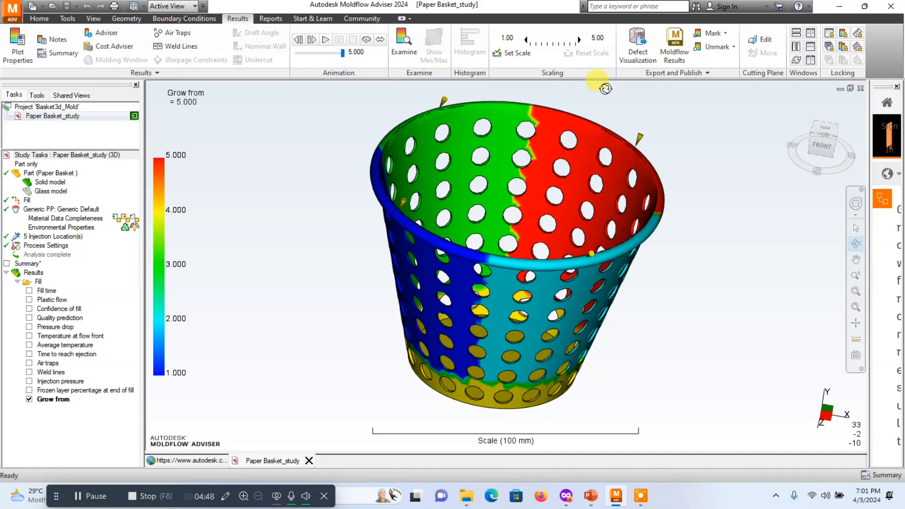
Inspect the boundaries between the Grow from regions on the basket's right and back walls, rim and interior.
drag(501, 162, 366, 193)
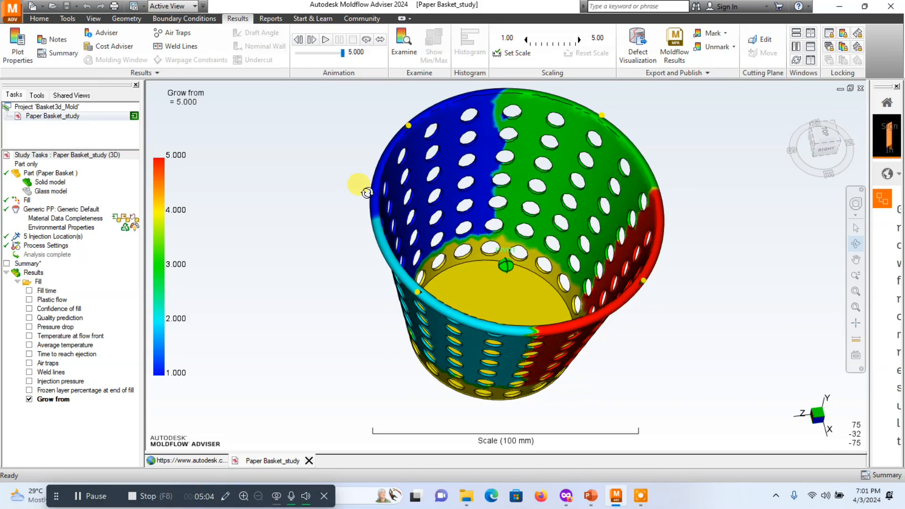
drag(397, 204, 493, 253)
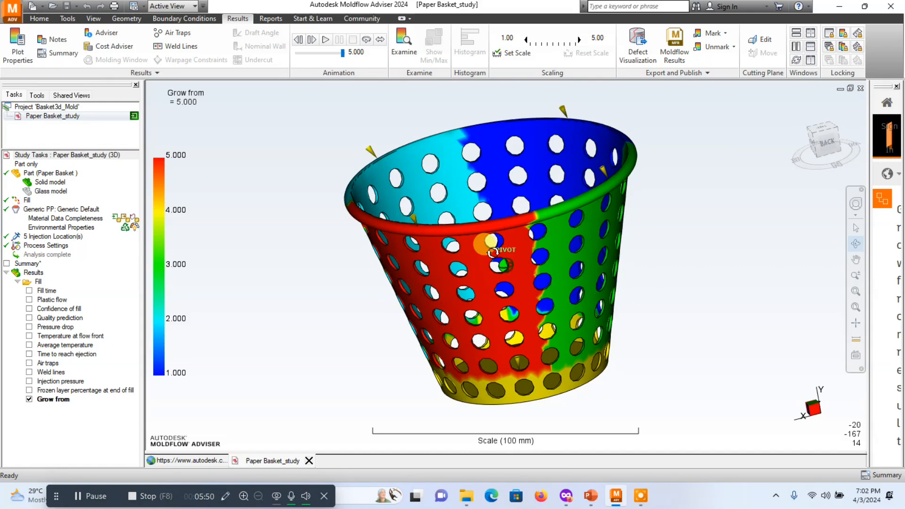
drag(493, 253, 514, 236)
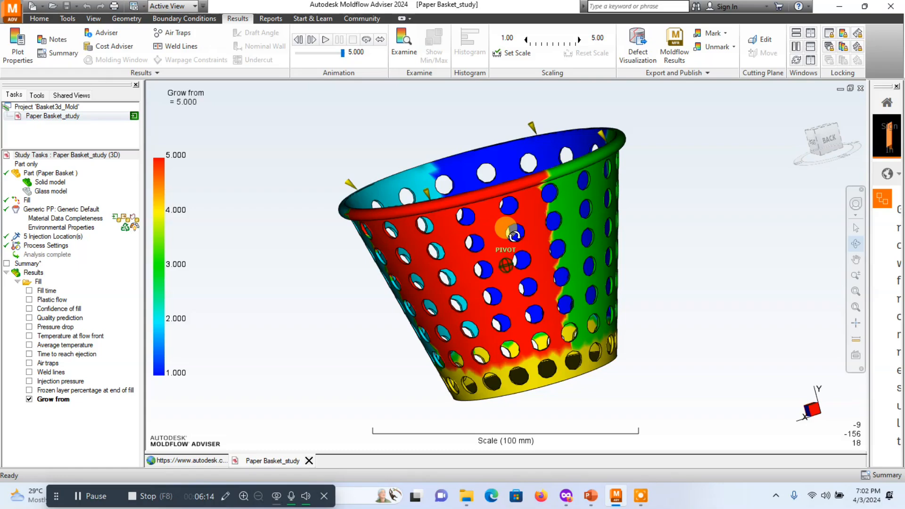
drag(514, 236, 521, 256)
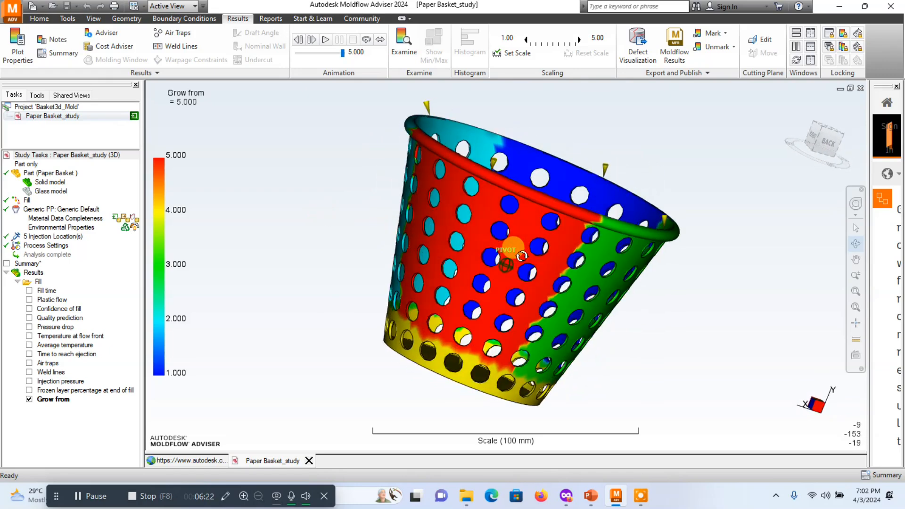
drag(522, 256, 568, 257)
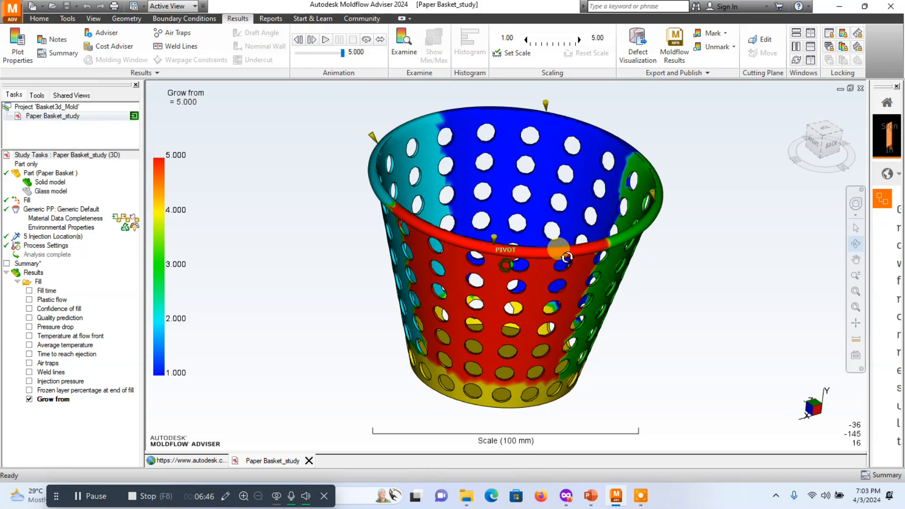
drag(568, 257, 439, 179)
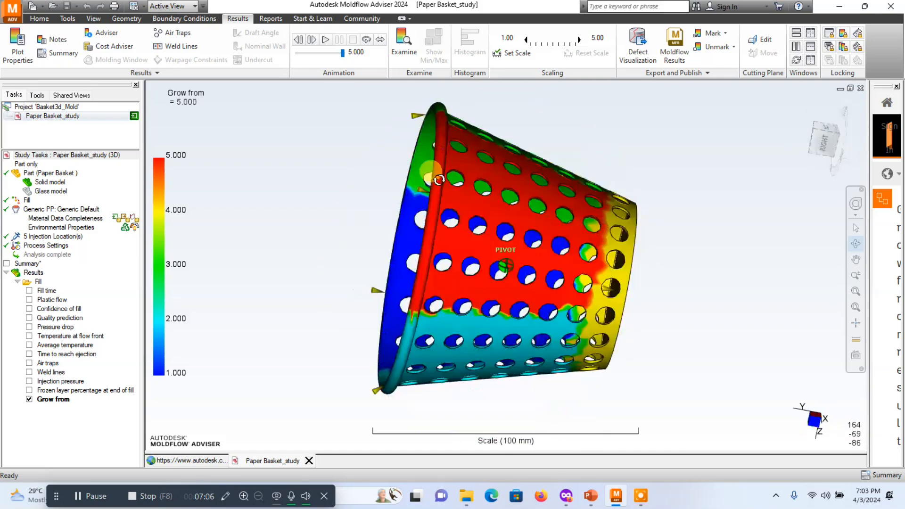
drag(529, 245, 412, 220)
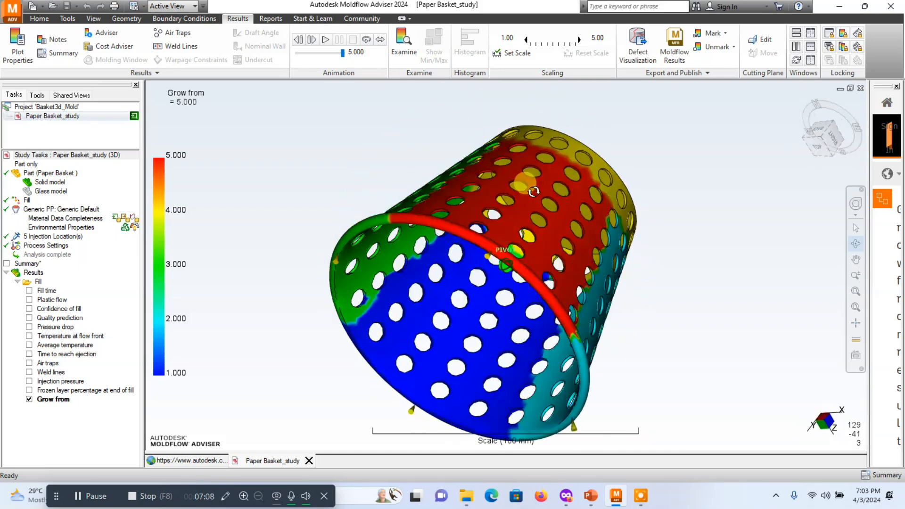